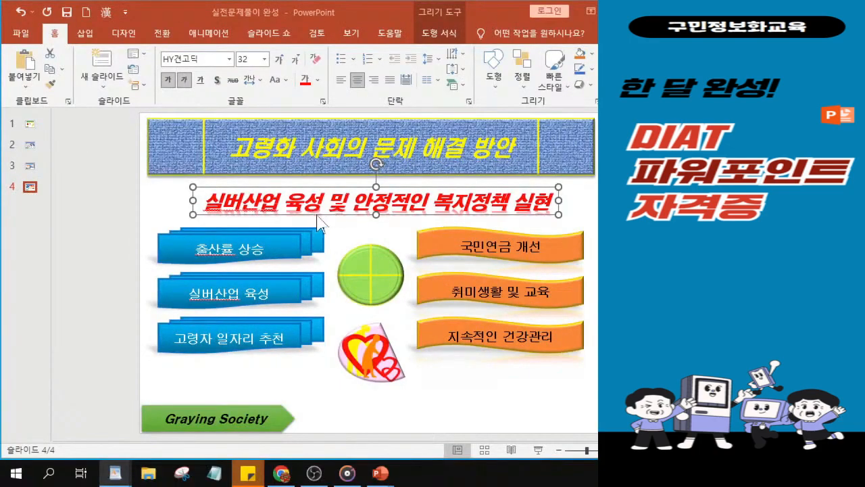
Nudge the red subtitle text box on slide 4 slightly to the left and save the presentation
left_click_drag(314, 213, 309, 213)
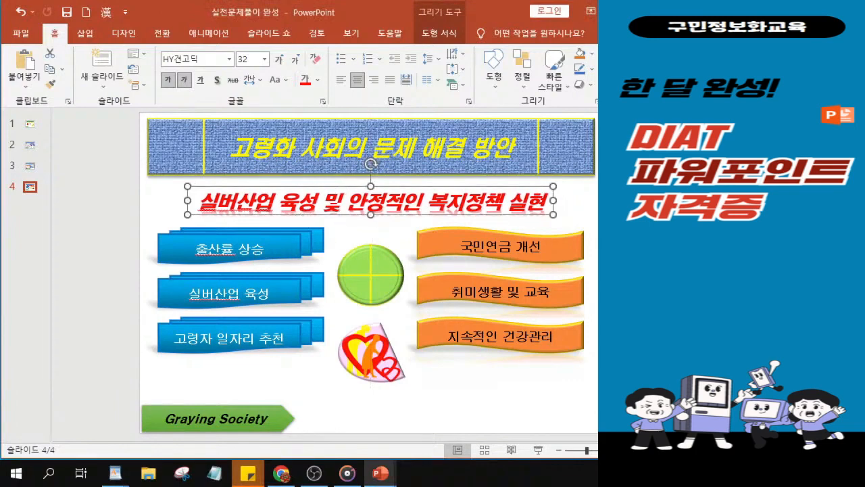
key("ctrl")
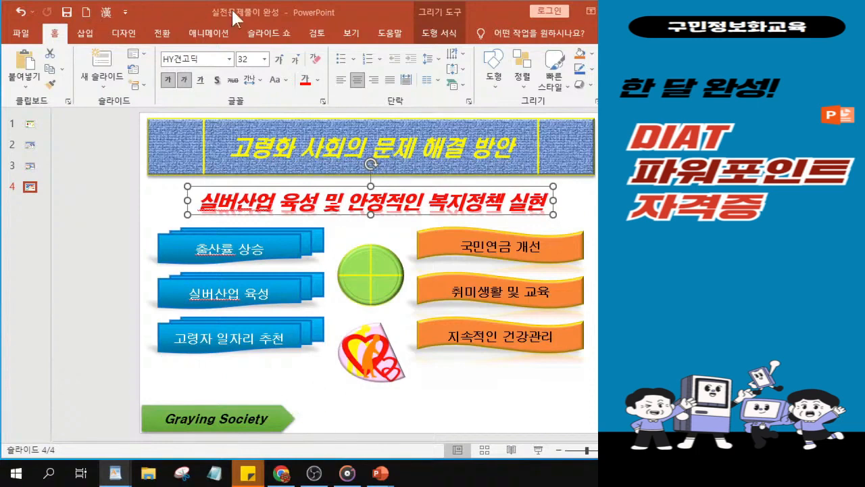
left_click(66, 12)
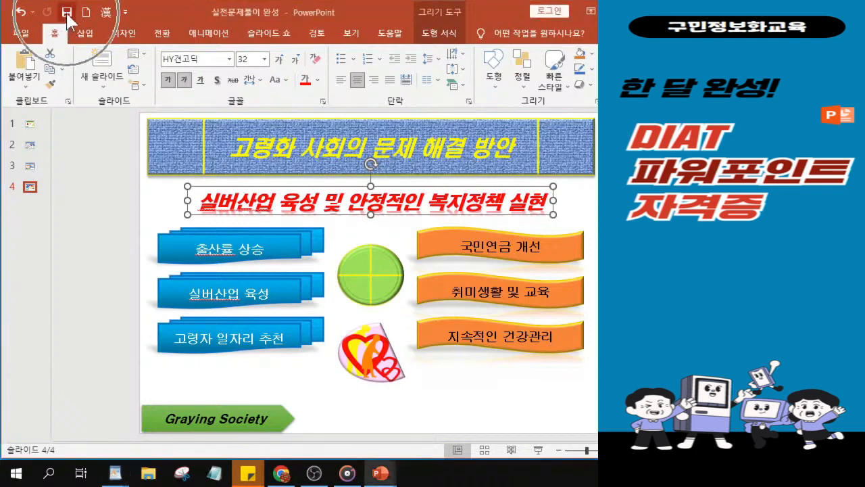
left_click(66, 12)
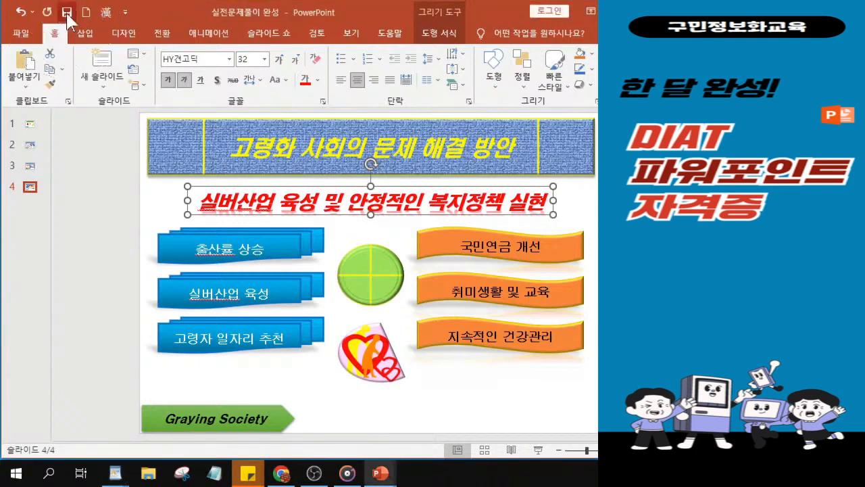
left_click(66, 12)
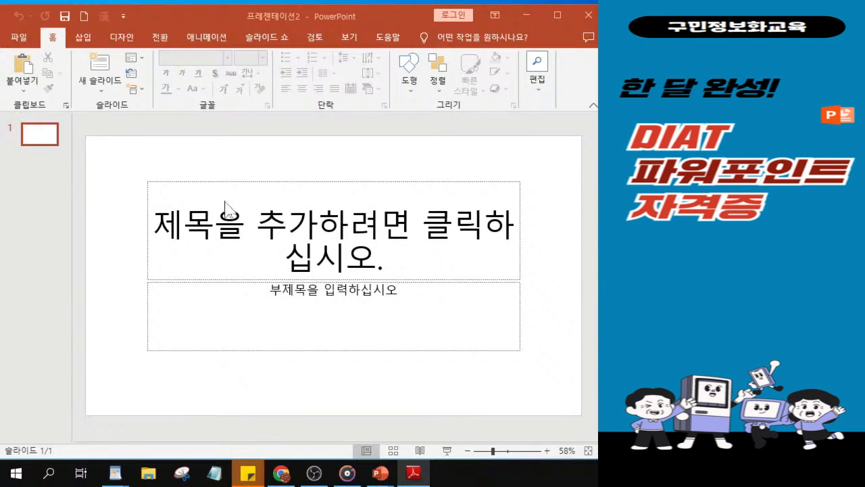
Choose A4 용지(210x297mm) as the custom slide size for the new presentation
left_click(127, 42)
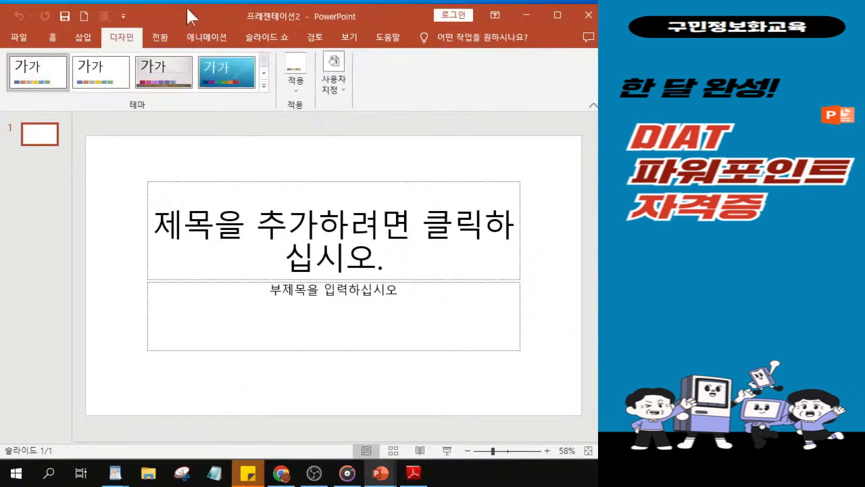
left_click_drag(187, 7, 188, 10)
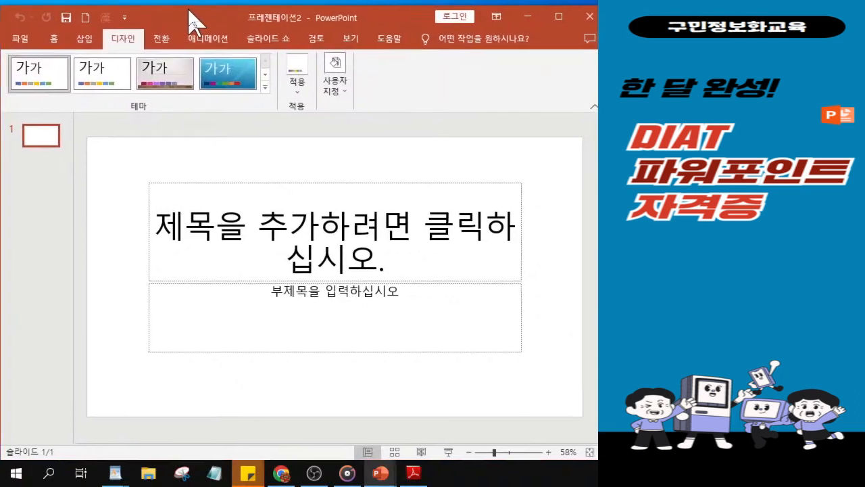
left_click(124, 42)
left_click(347, 99)
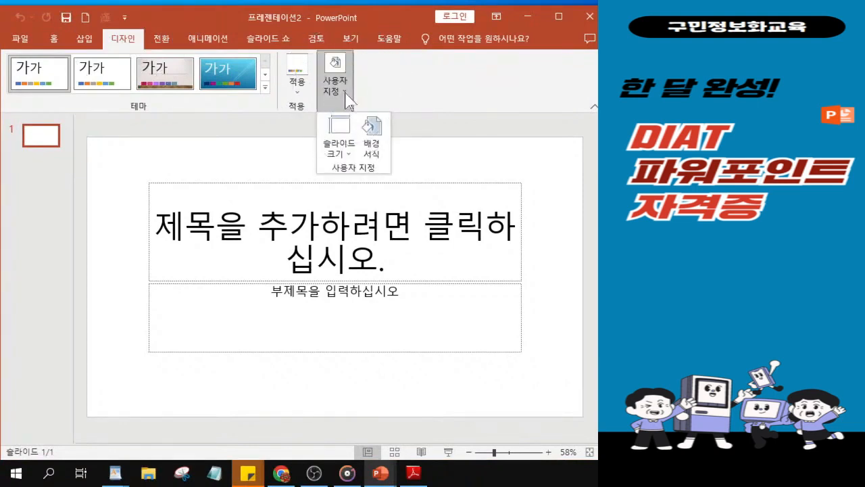
left_click(336, 154)
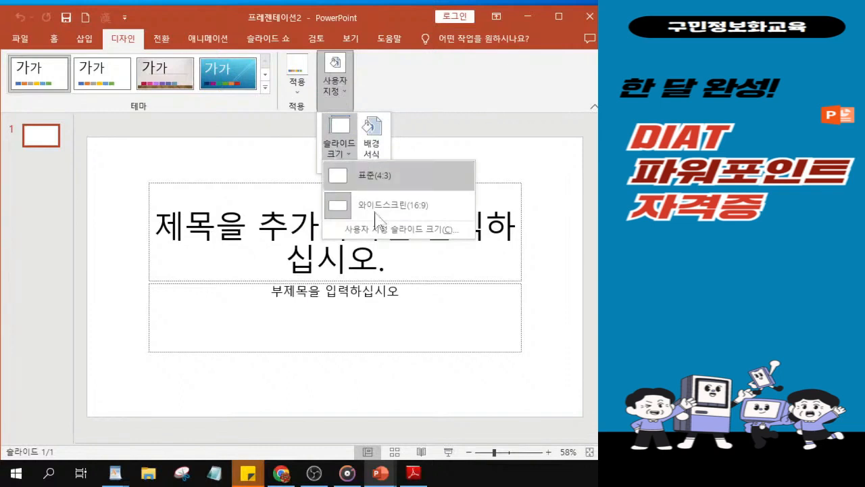
left_click(393, 232)
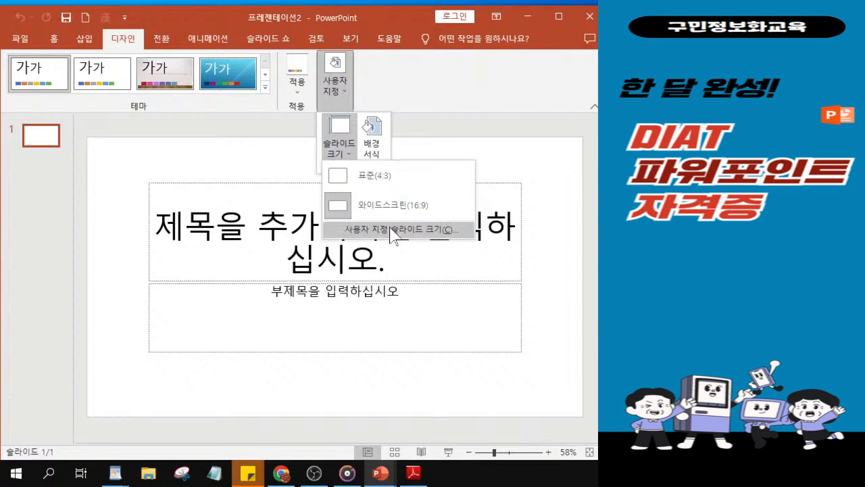
left_click(390, 228)
left_click_drag(224, 158, 232, 146)
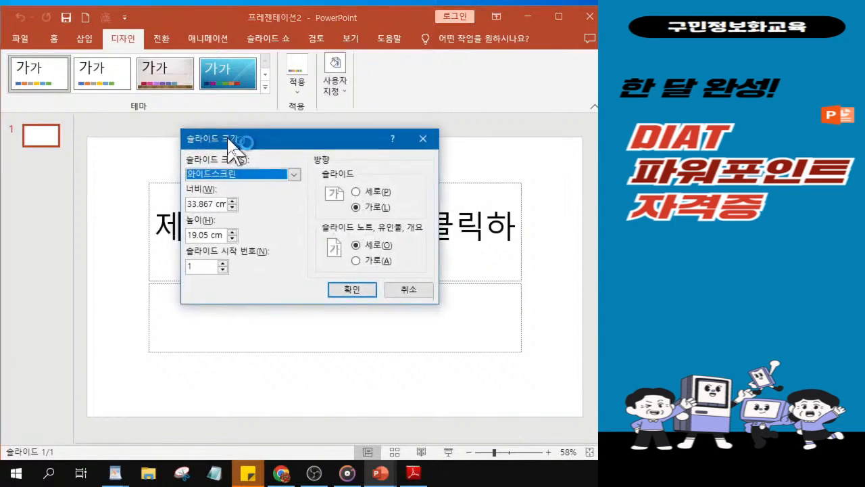
left_click(292, 174)
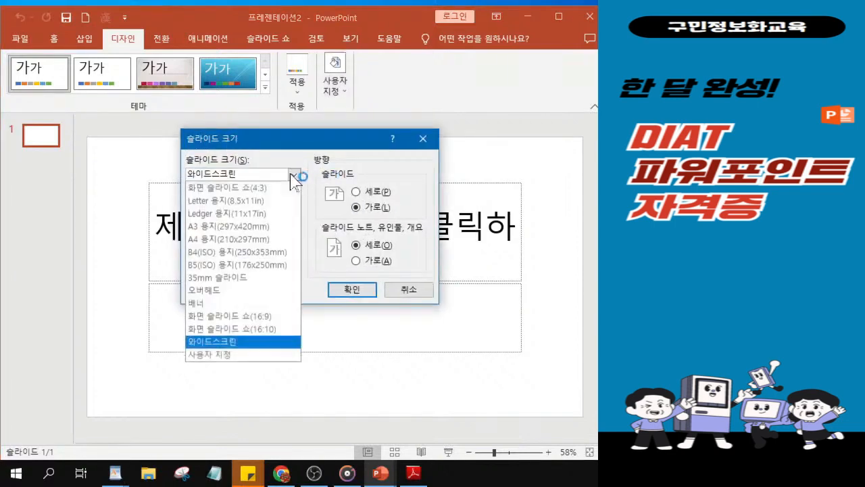
left_click(230, 240)
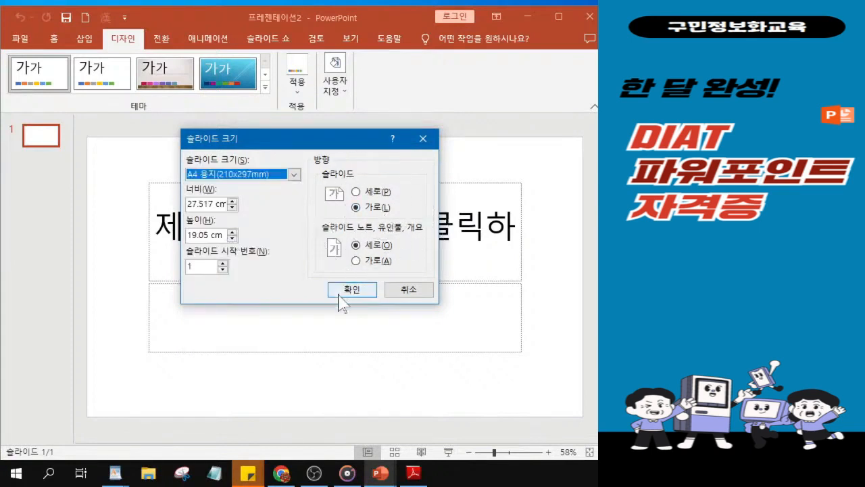
Confirm the A4 slide size and scale the content with the 맞춤 확인 (ensure fit) option
key("ctrl")
key("ctrl")
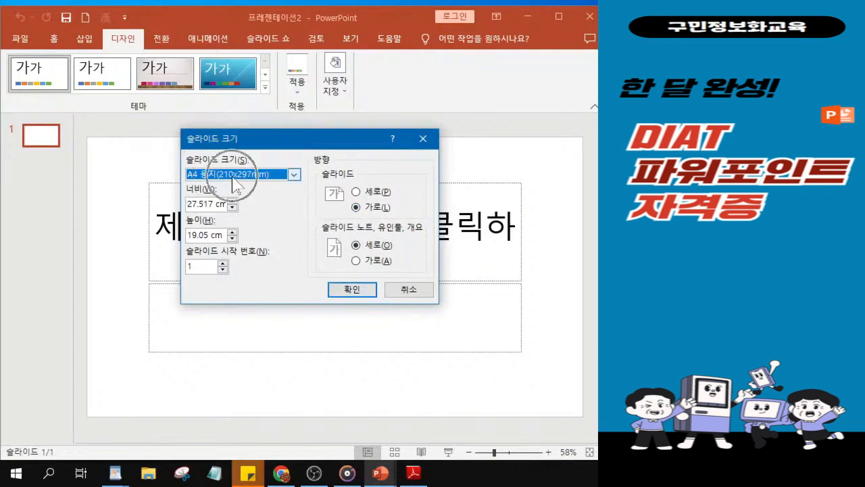
key("ctrl")
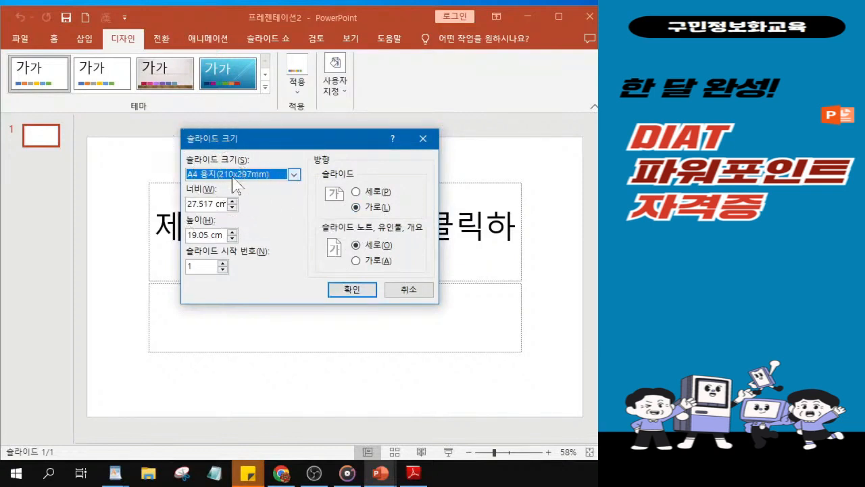
key("ctrl")
left_click(358, 291)
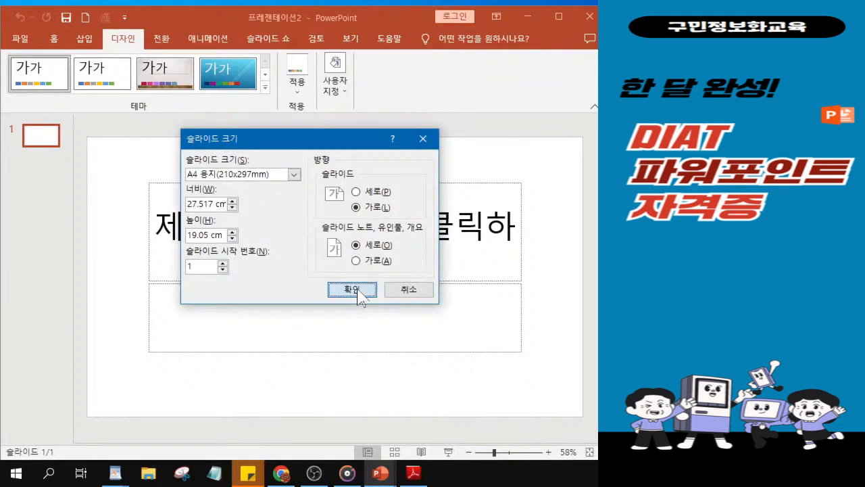
left_click(358, 291)
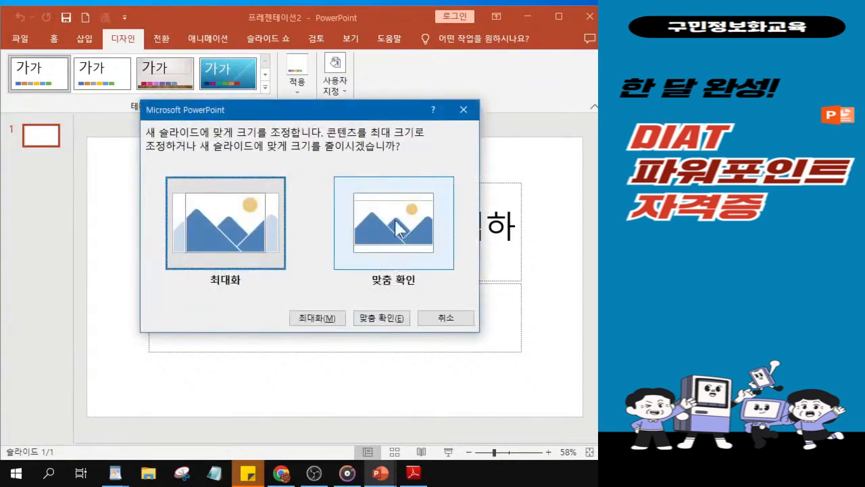
key("ctrl")
key("ctrl")
left_click(399, 229)
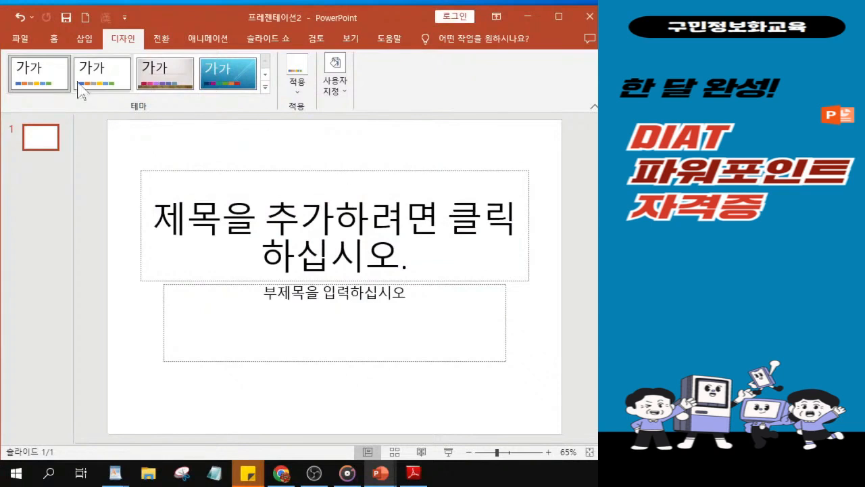
Apply the second white theme to the presentation, consulting the PDF exam sheet
key("alt+Tab")
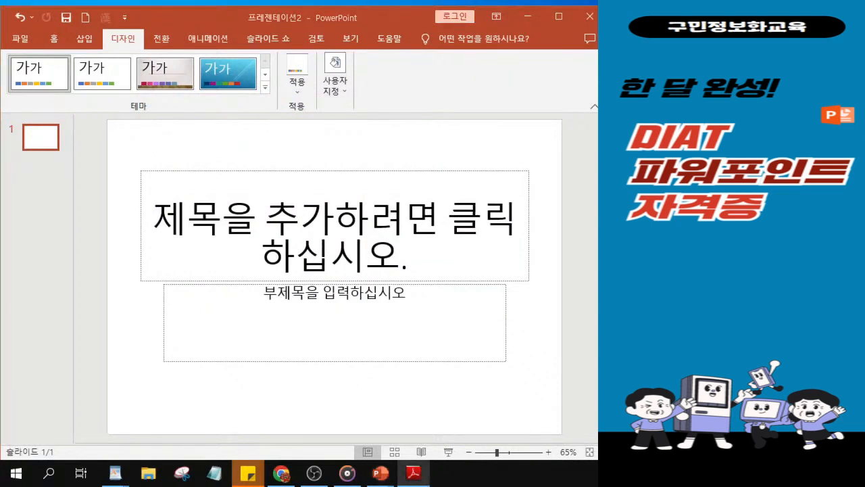
left_click(107, 80)
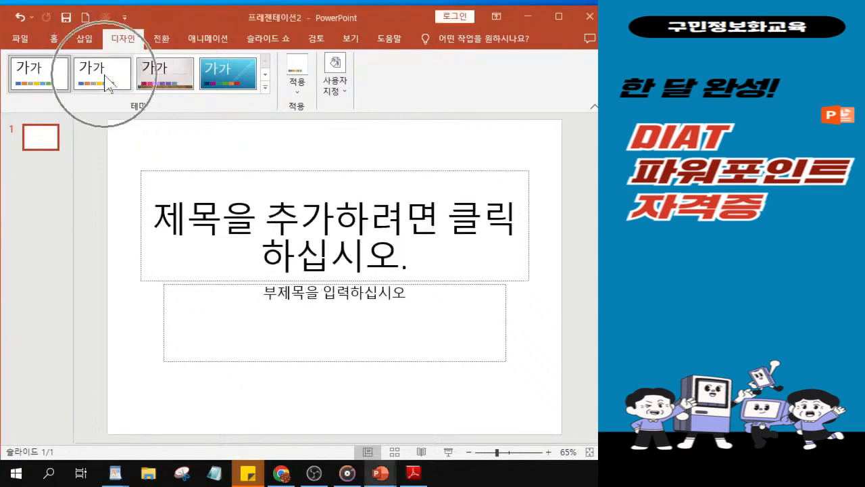
left_click(106, 80)
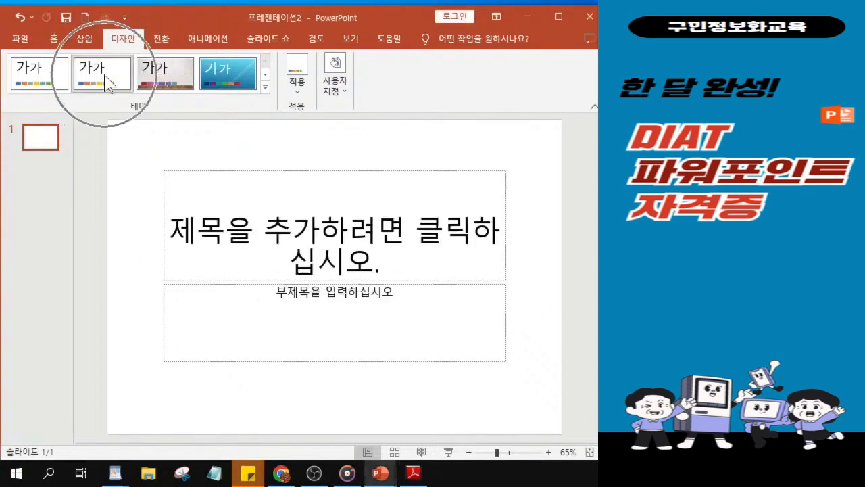
key("alt+Tab")
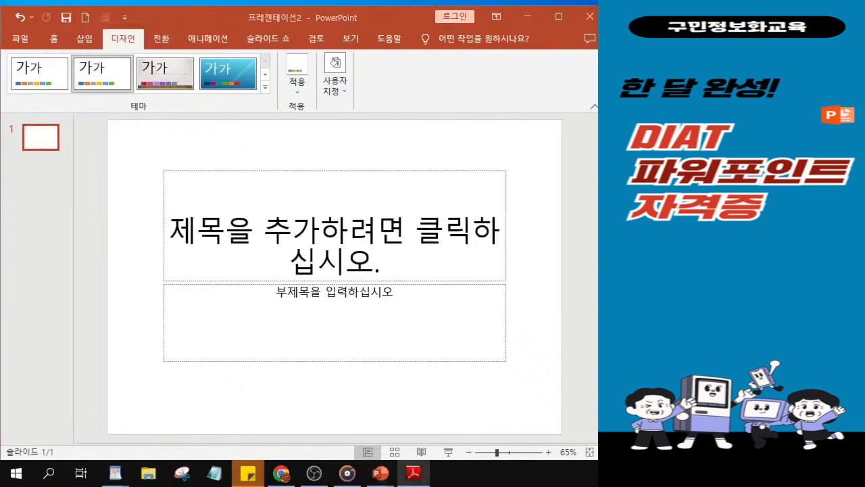
left_click(115, 78)
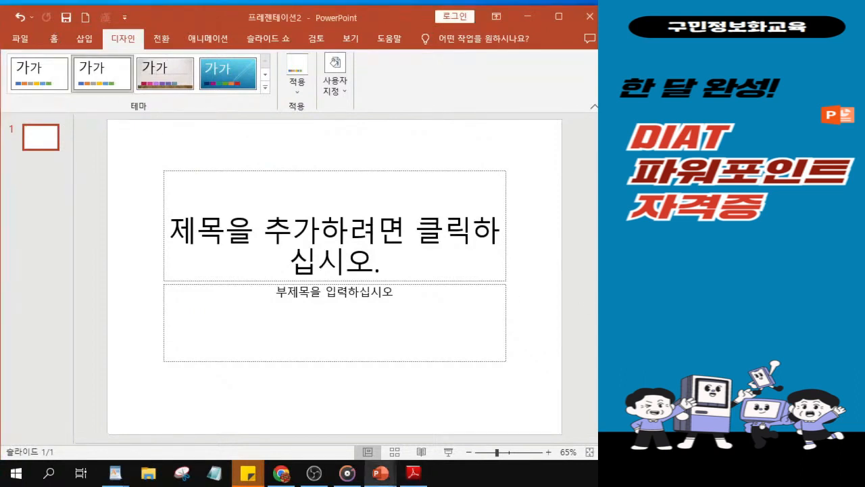
key("alt+Tab")
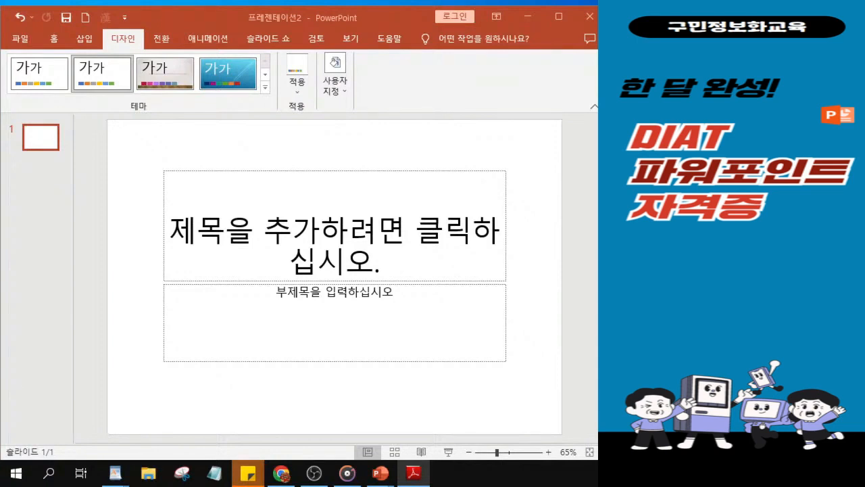
Open the slide master view and select the top-level master slide above the layouts
left_click(350, 40)
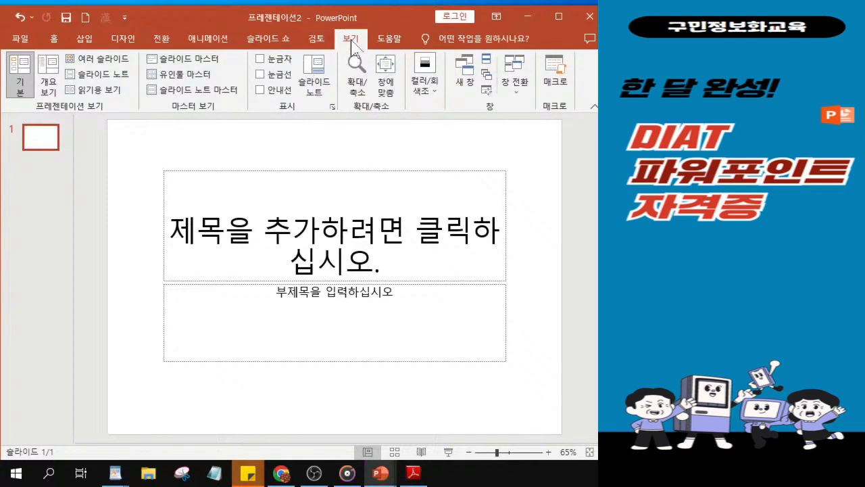
left_click(356, 42)
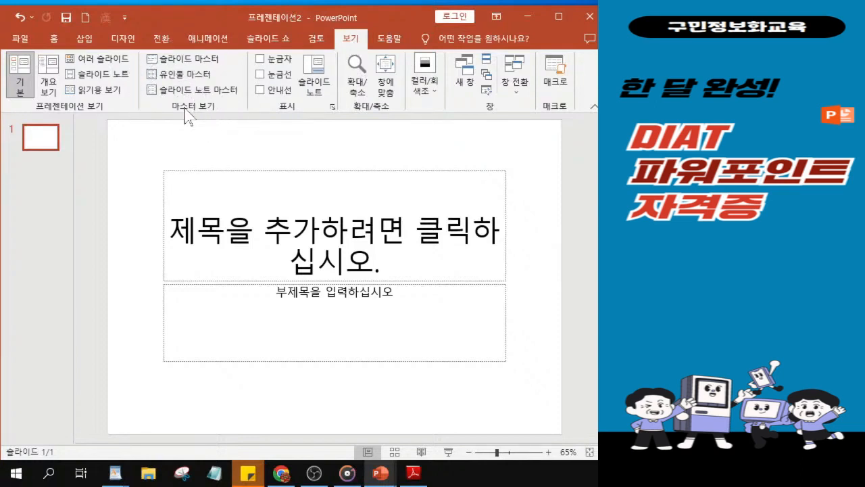
left_click(198, 61)
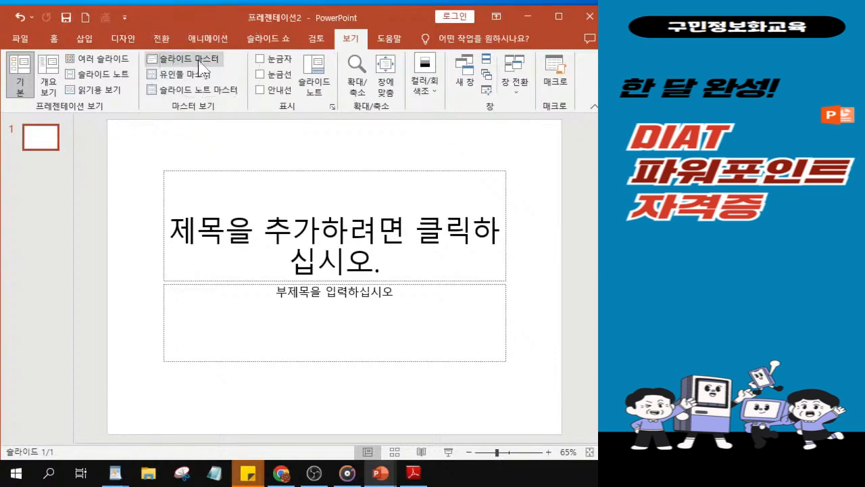
left_click(198, 60)
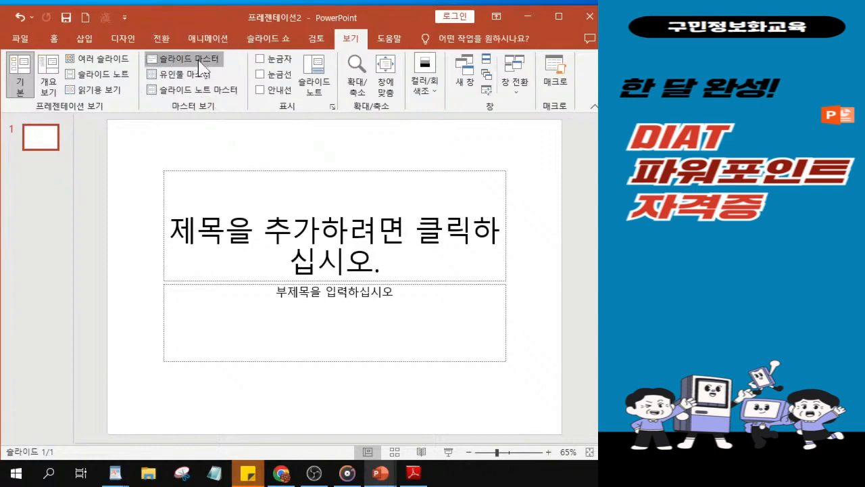
left_click(198, 61)
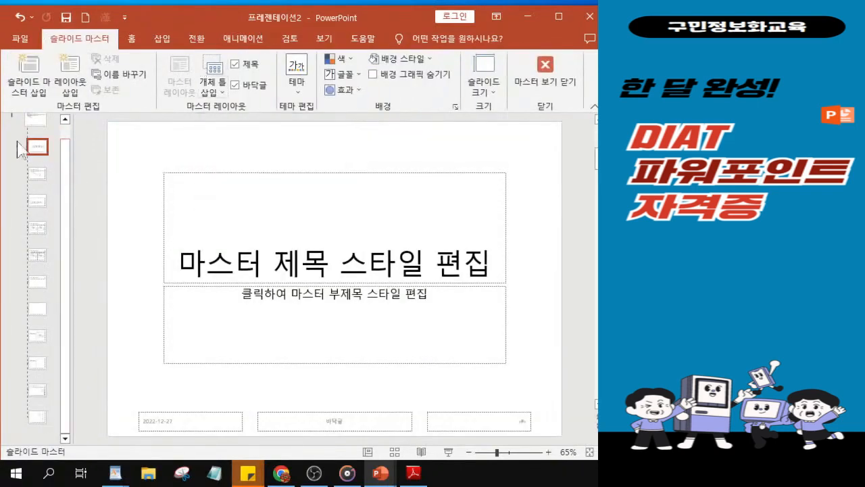
left_click_drag(67, 231, 120, 226)
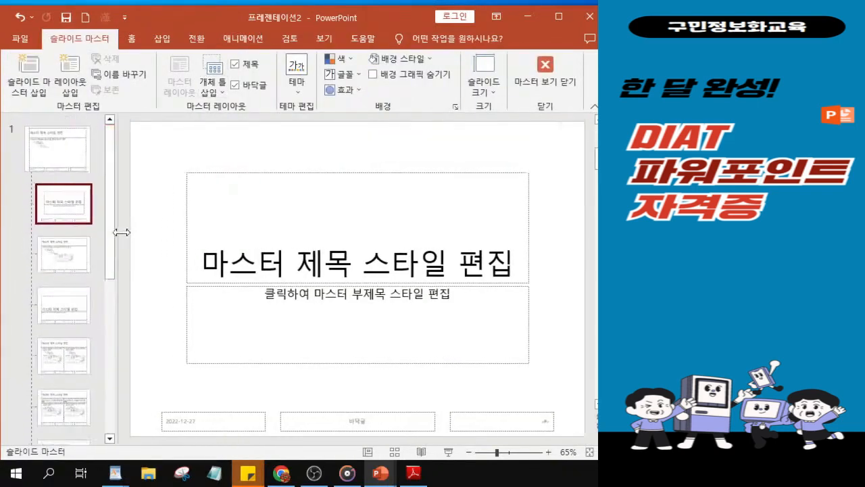
left_click(58, 155)
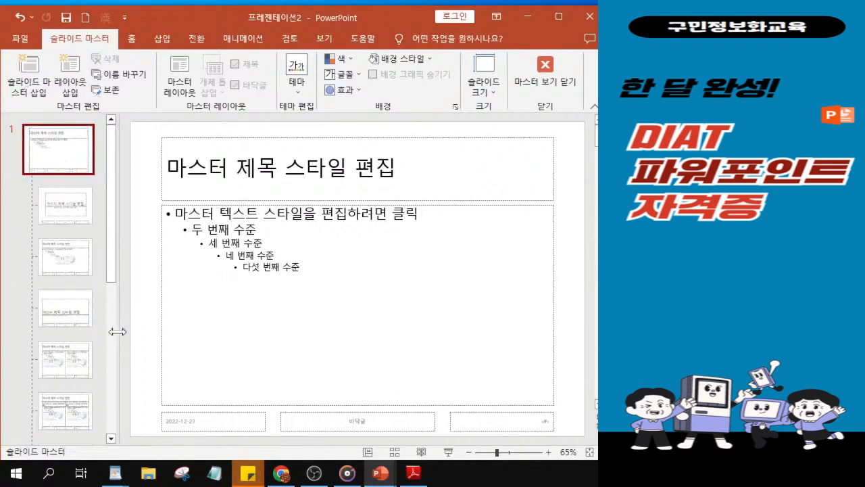
left_click_drag(119, 329, 92, 329)
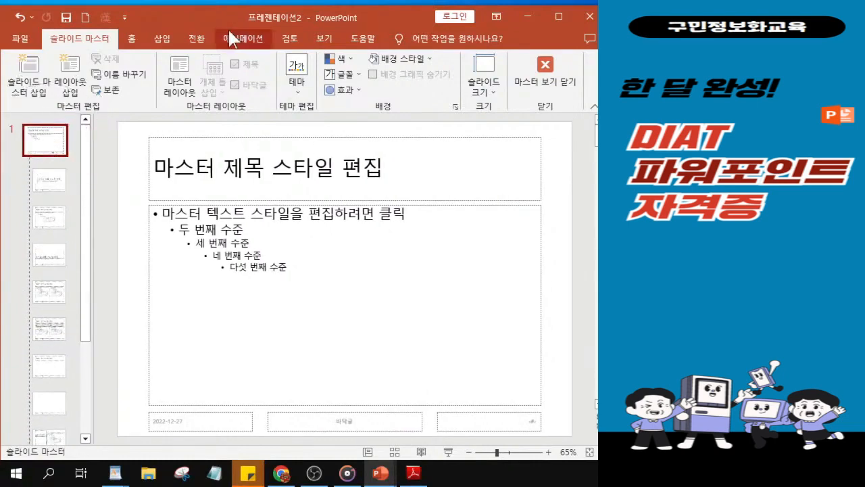
Draw a flowchart predefined process shape over the centre footer placeholder at the bottom of the master slide
left_click(169, 40)
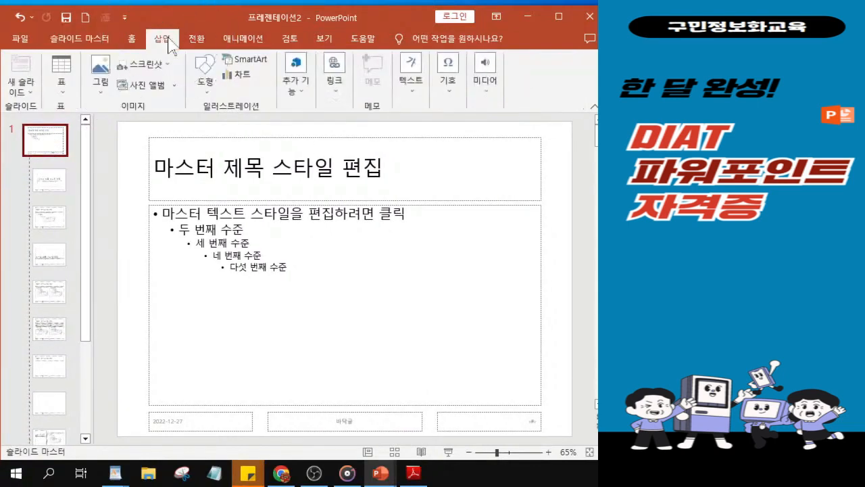
left_click(206, 96)
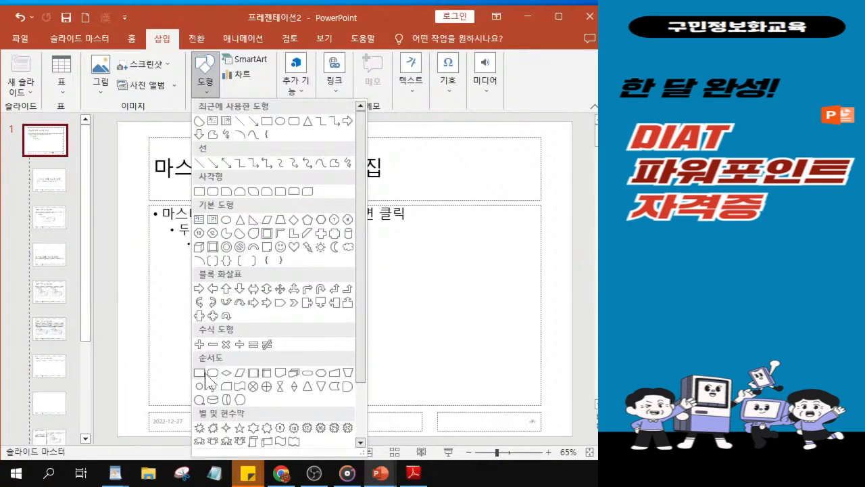
left_click(253, 373)
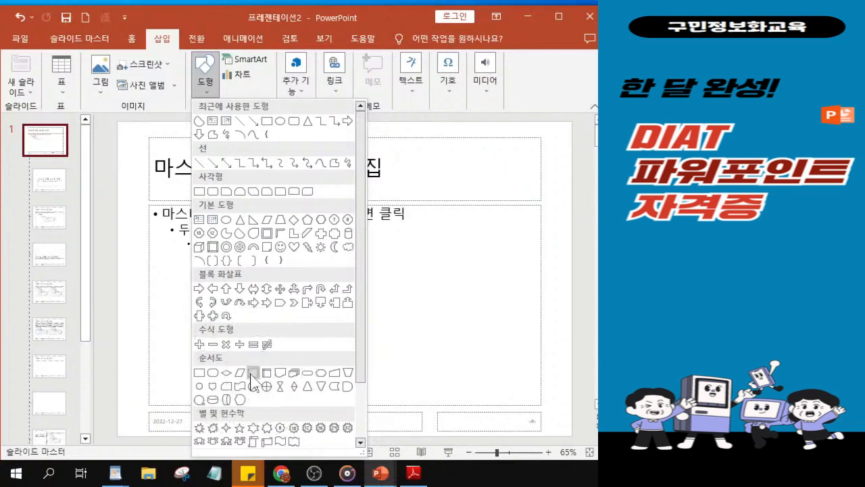
left_click(252, 373)
left_click(252, 373)
left_click(251, 374)
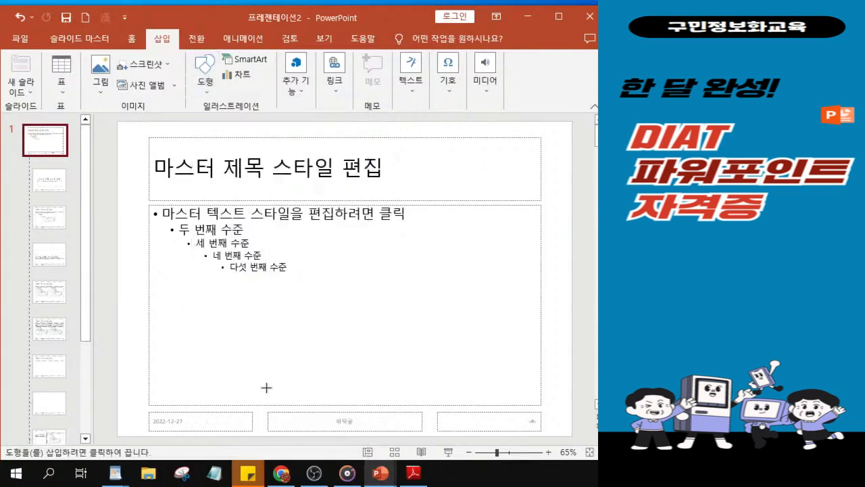
left_click_drag(274, 410, 398, 435)
Nudge the flowchart shape to the right, narrow it, and trim its lower edge to sit just above the slide's bottom edge
key("Right")
key("Right")
key("Right")
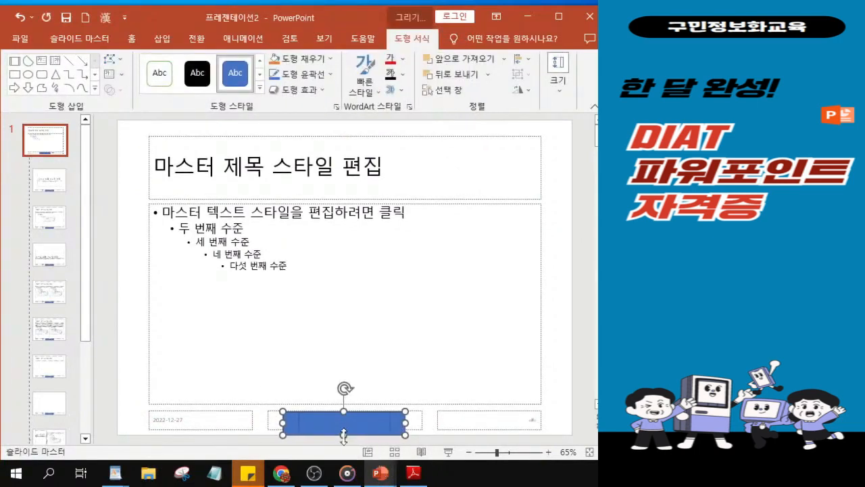
left_click_drag(345, 436, 347, 435)
left_click_drag(403, 423, 383, 424)
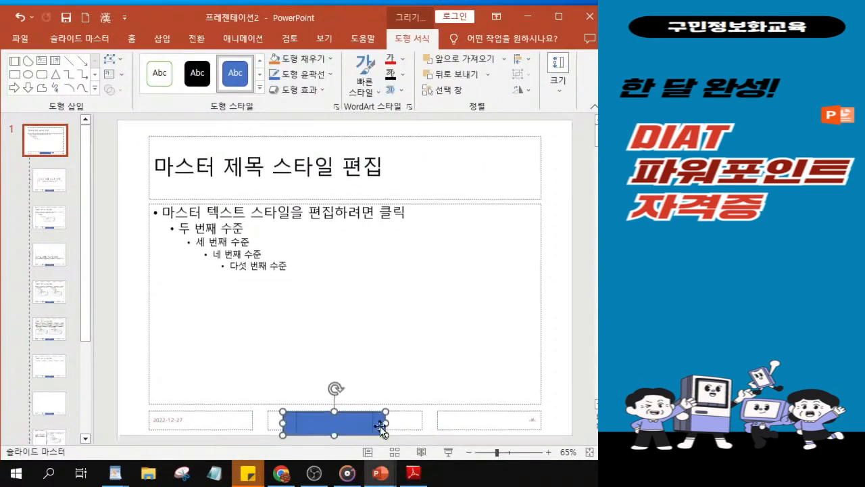
scroll(381, 427, "up", 6)
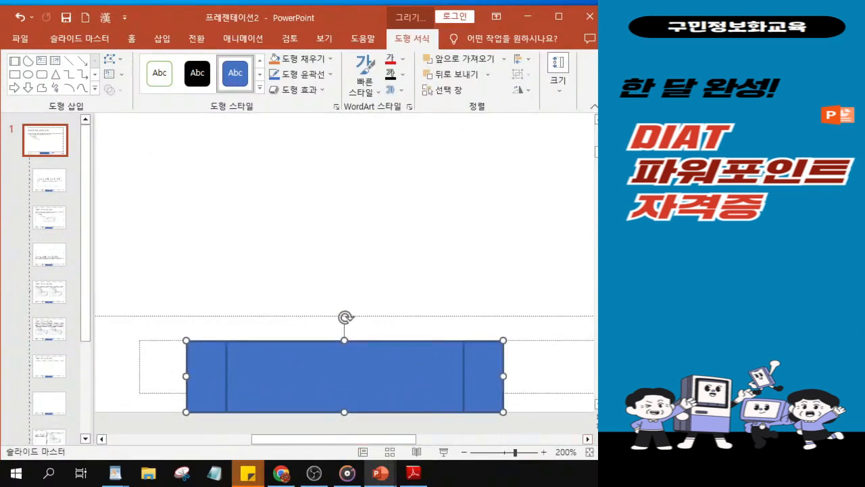
key("alt+Tab")
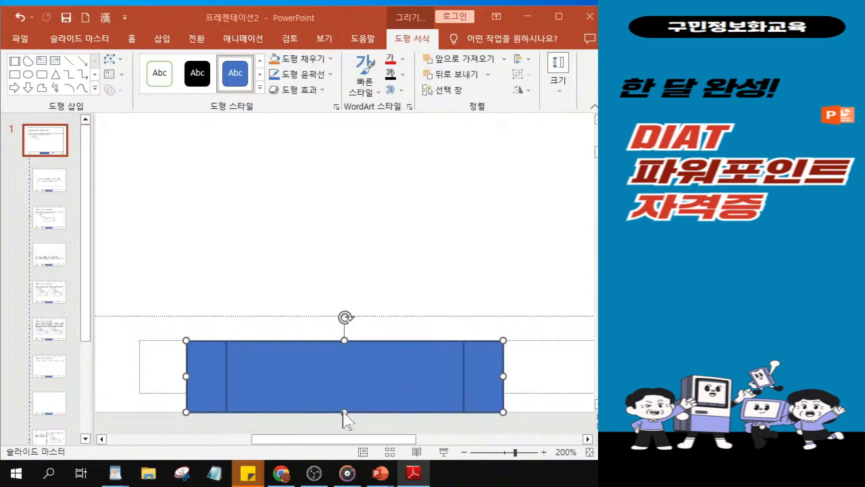
left_click(345, 413)
left_click_drag(343, 411, 347, 407)
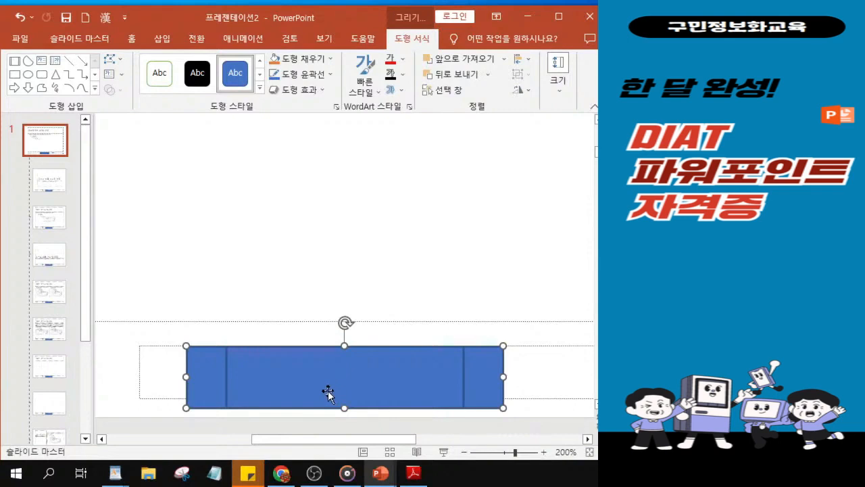
Enter the text "Energy" inside the predefined process shape
type("E")
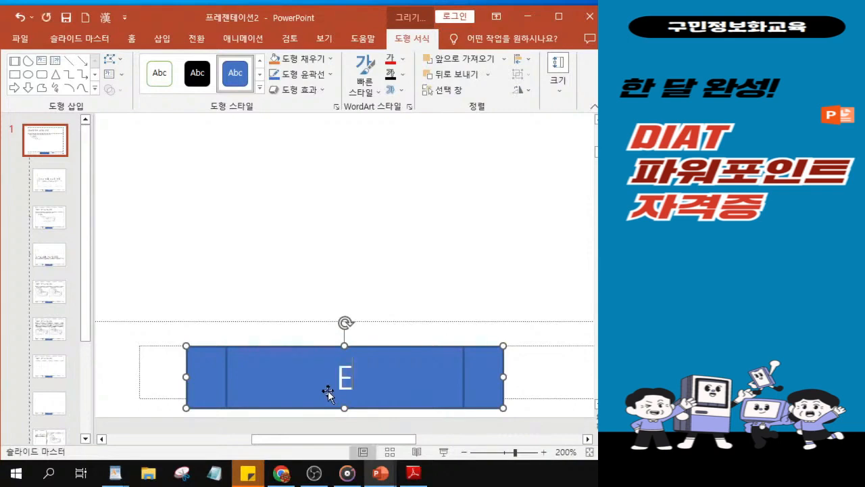
type("n")
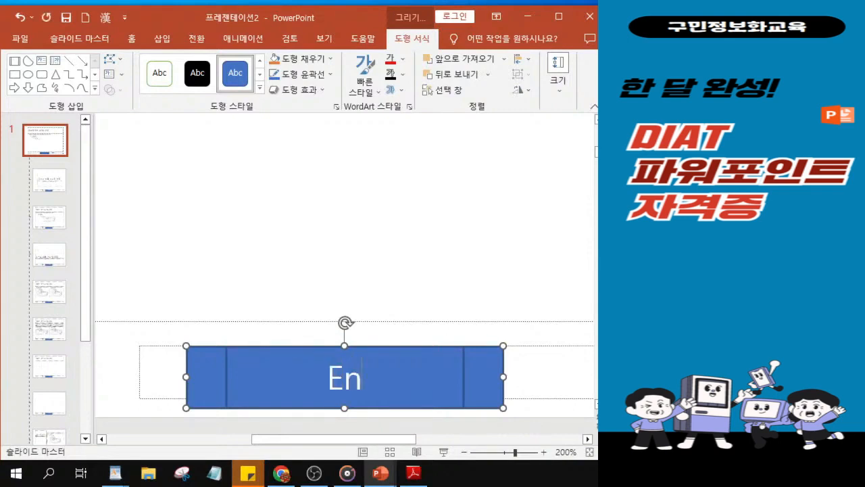
type("ergy")
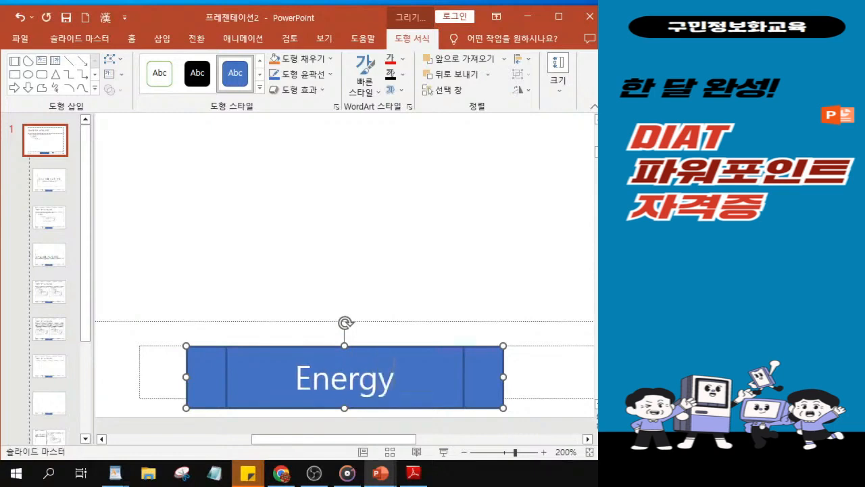
scroll(206, 337, "up", 4)
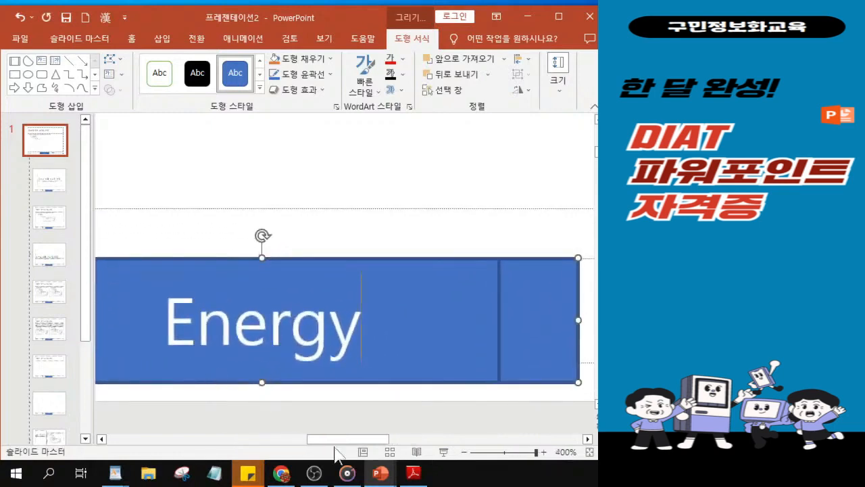
left_click_drag(373, 439, 345, 440)
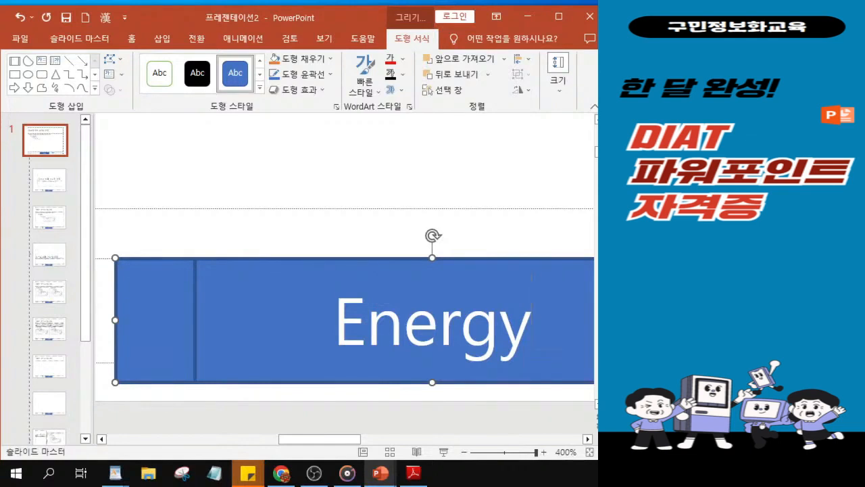
Apply the light green gradient theme style from the fourth row to the Energy shape, consulting the PDF exam sheet
key("alt+Tab")
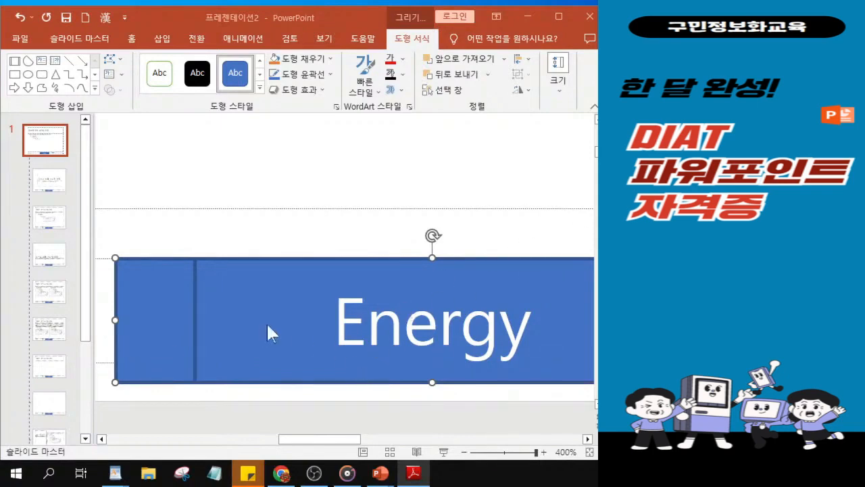
key("alt+Tab")
left_click(235, 323)
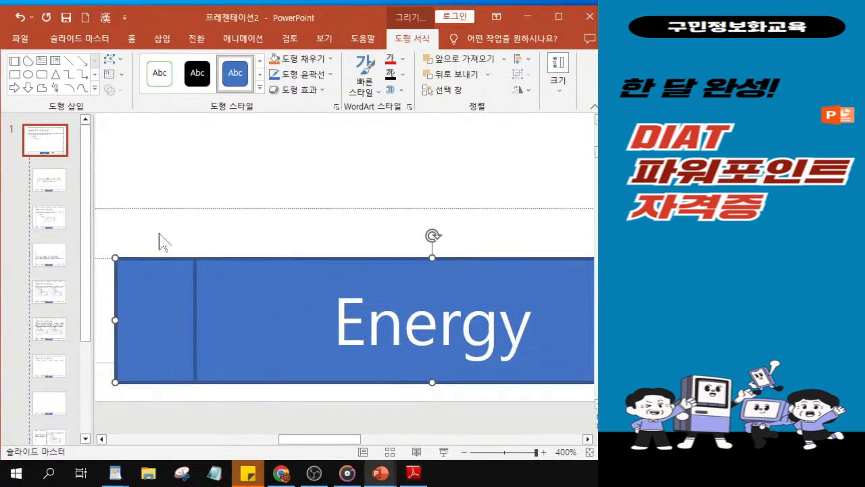
left_click(259, 86)
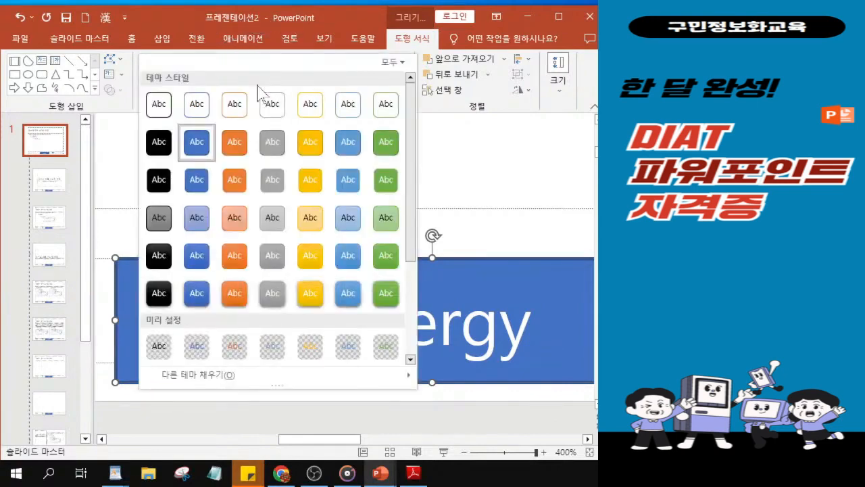
left_click(461, 150)
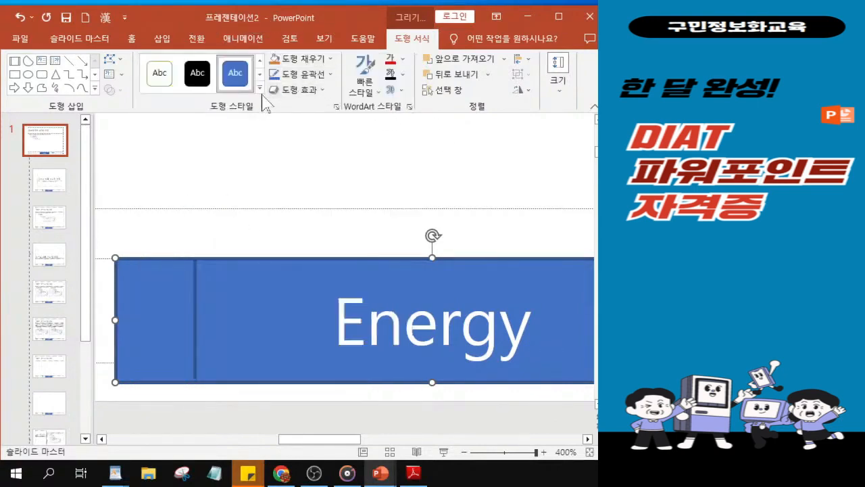
left_click(259, 87)
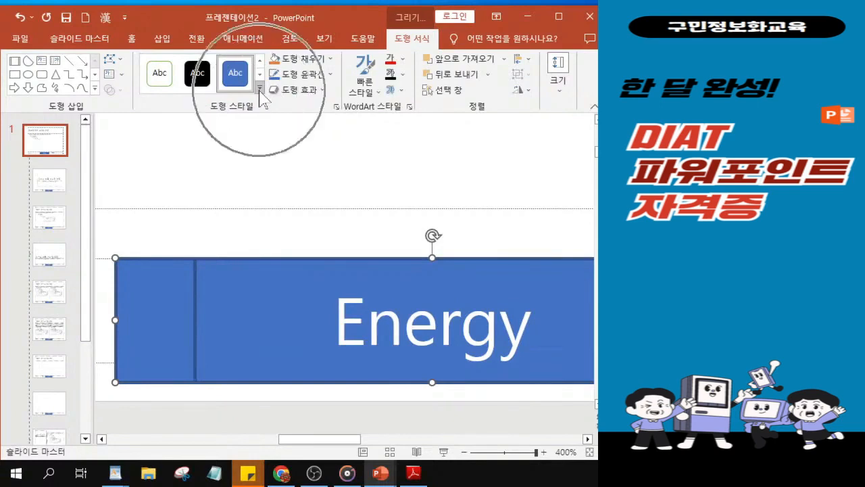
key("ctrl")
key("ctrl")
key("ctrl")
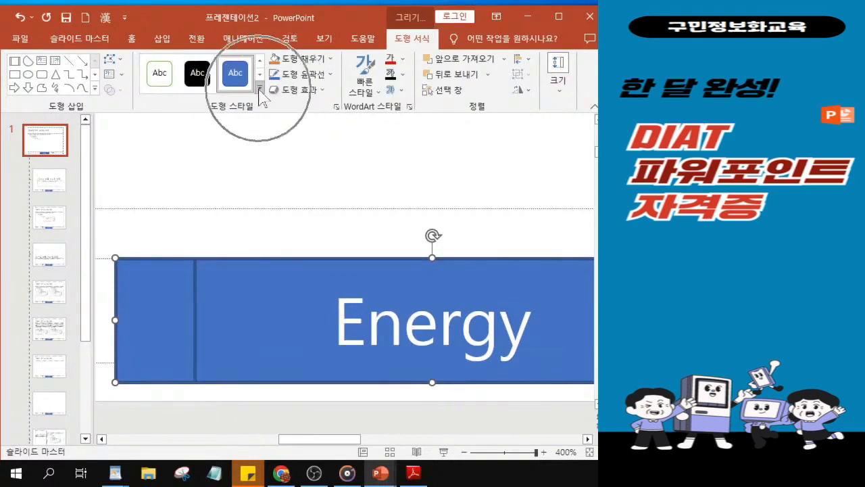
left_click(259, 88)
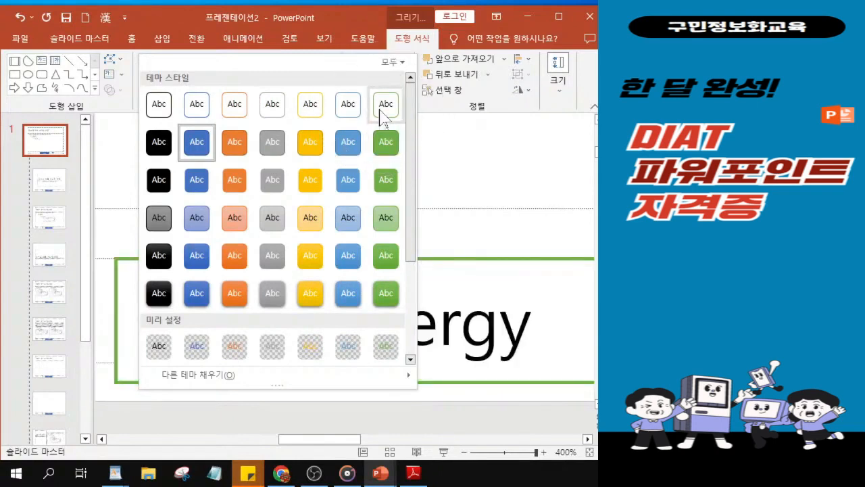
left_click(385, 223)
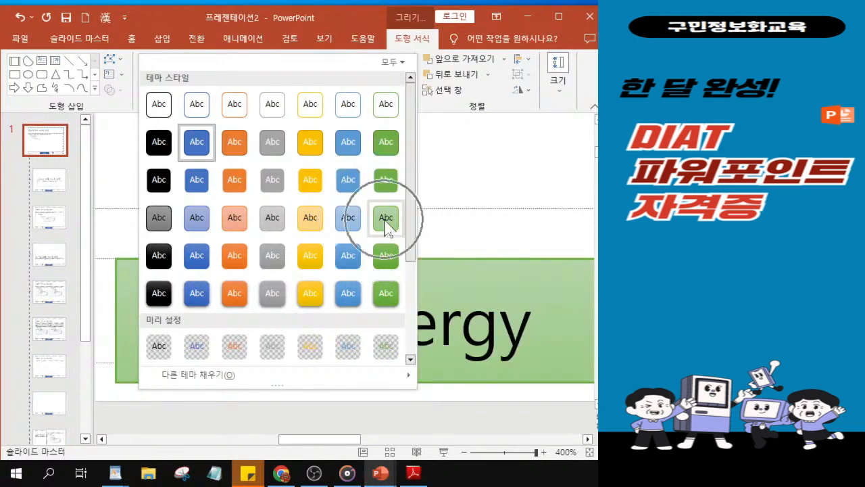
left_click(385, 227)
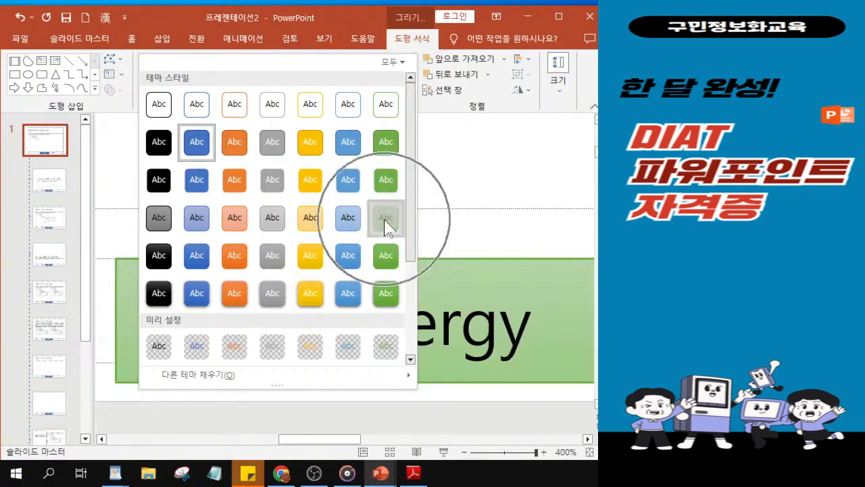
key("ctrl")
key("ctrl")
key("ctrl")
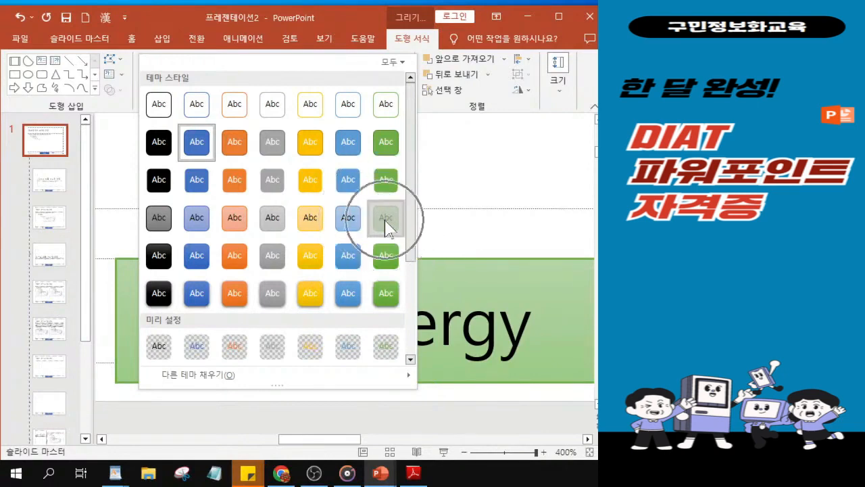
key("ctrl")
key("ctrl")
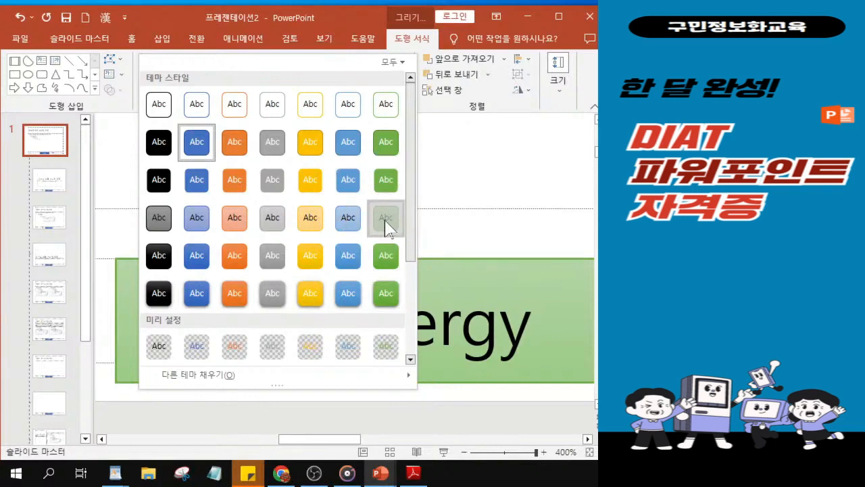
left_click(386, 220)
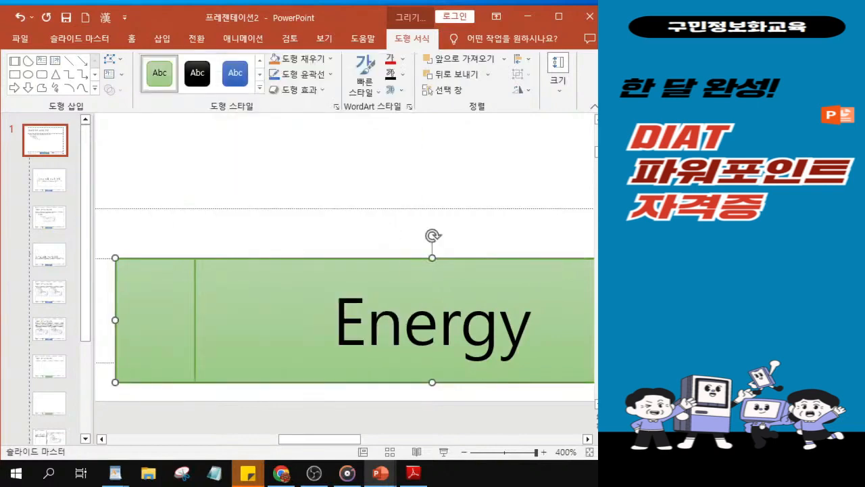
Format the Energy shape's text as 돋움, size 17, bold, italic and green, following the exam sheet
key("alt+Tab")
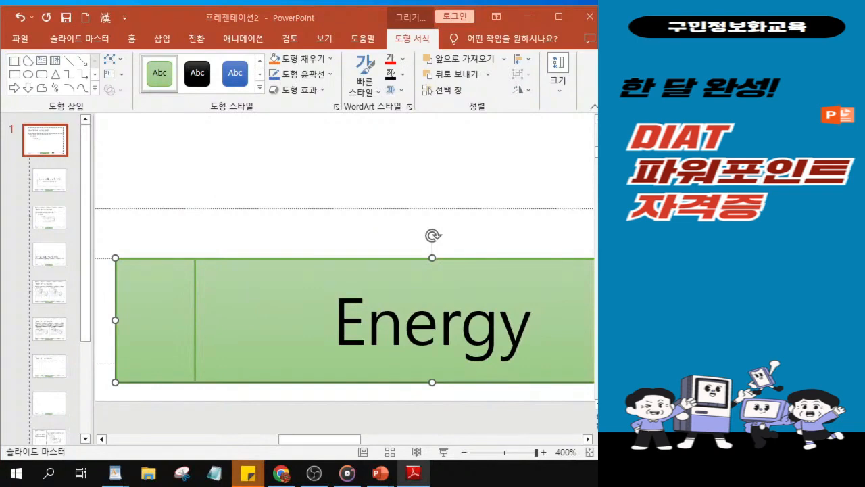
left_click(131, 41)
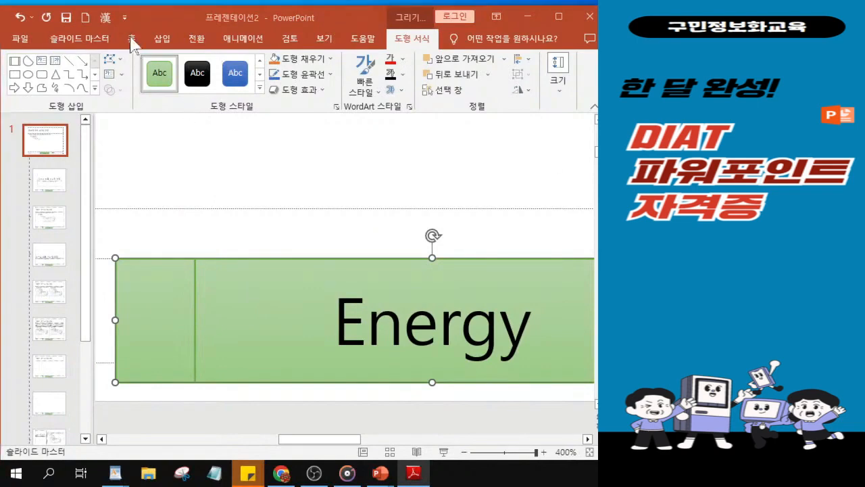
left_click(131, 40)
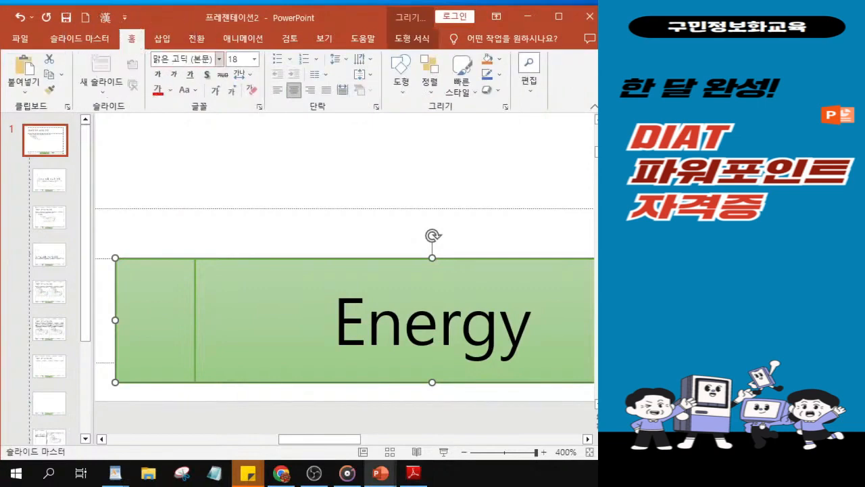
left_click(183, 59)
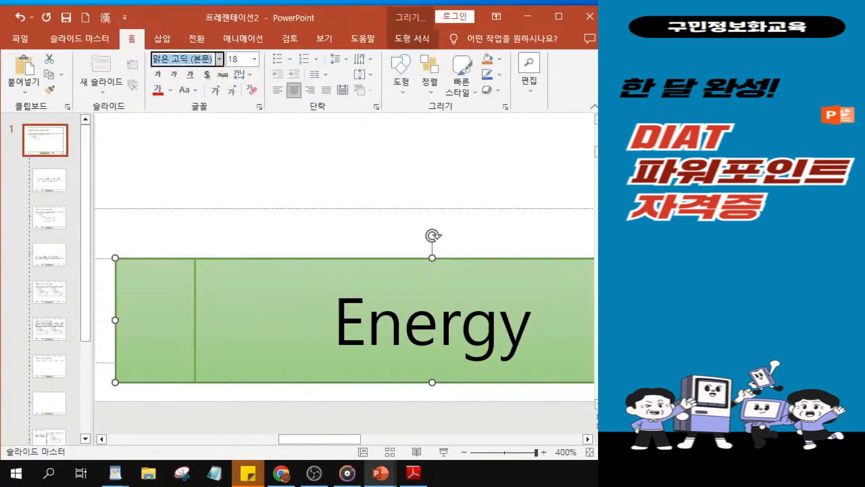
key("BackSpace")
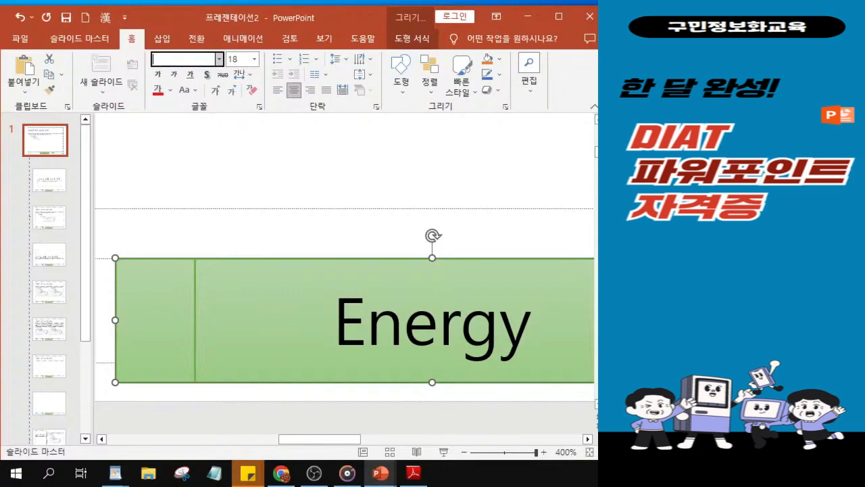
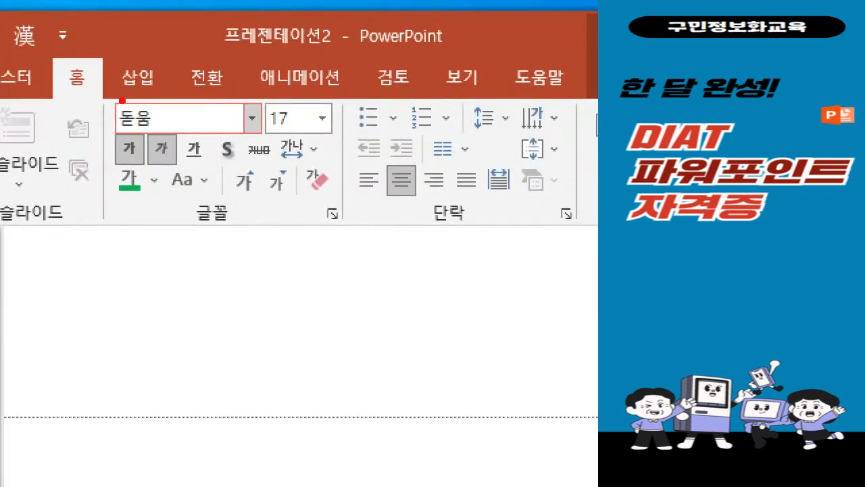
mouse_move(110, 98)
left_mouse_down()
mouse_move(251, 136)
mouse_move(343, 137)
left_mouse_up()
left_click_drag(108, 131, 182, 167)
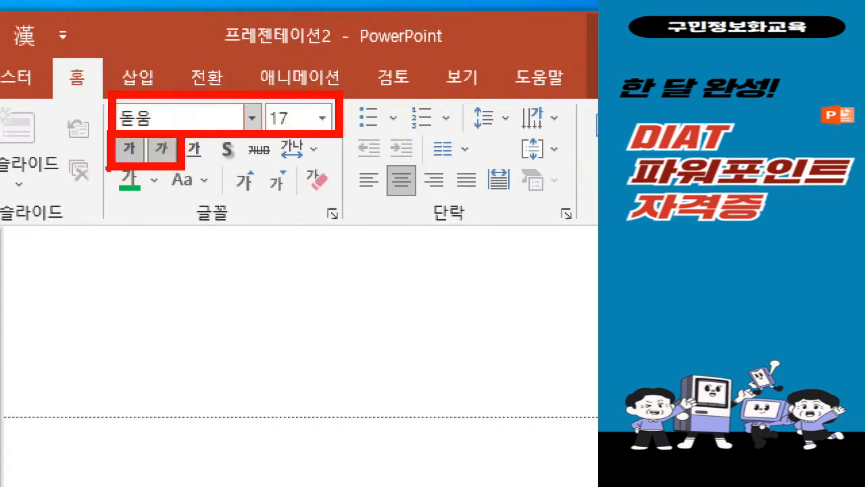
left_click_drag(105, 164, 160, 208)
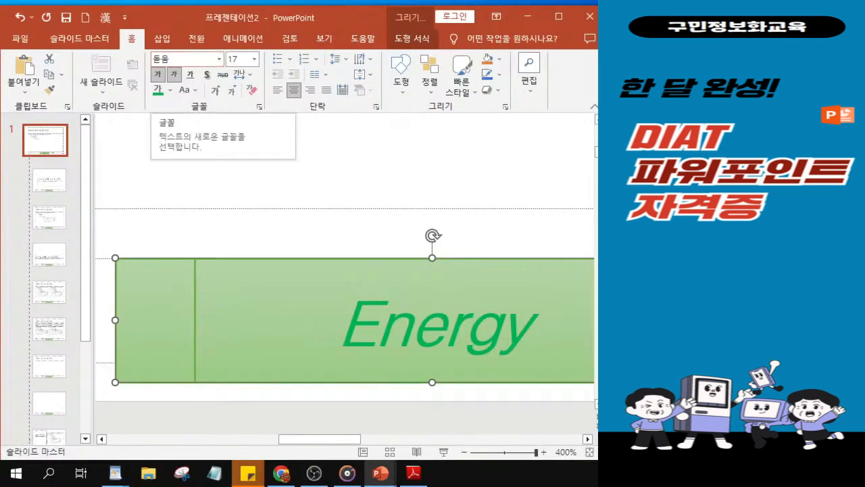
scroll(314, 262, "down", 5)
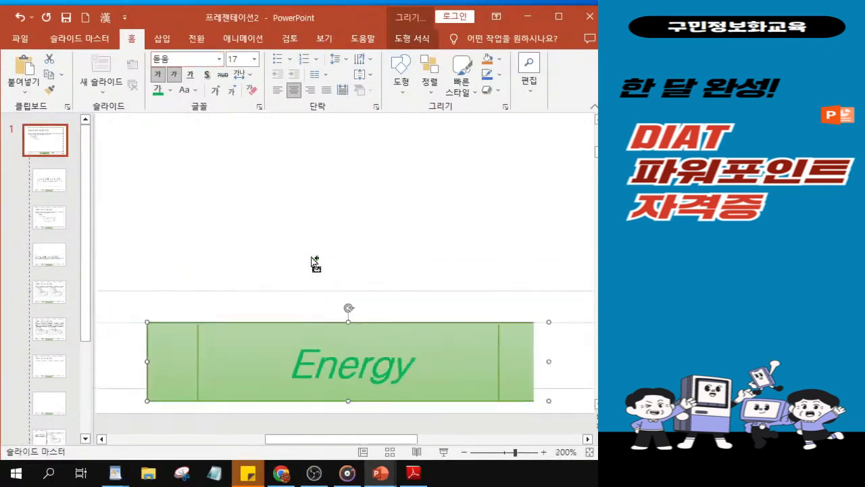
Shrink the Energy shape on the slide master by lowering its upper edge and pulling in both sides
scroll(377, 265, "down", 4)
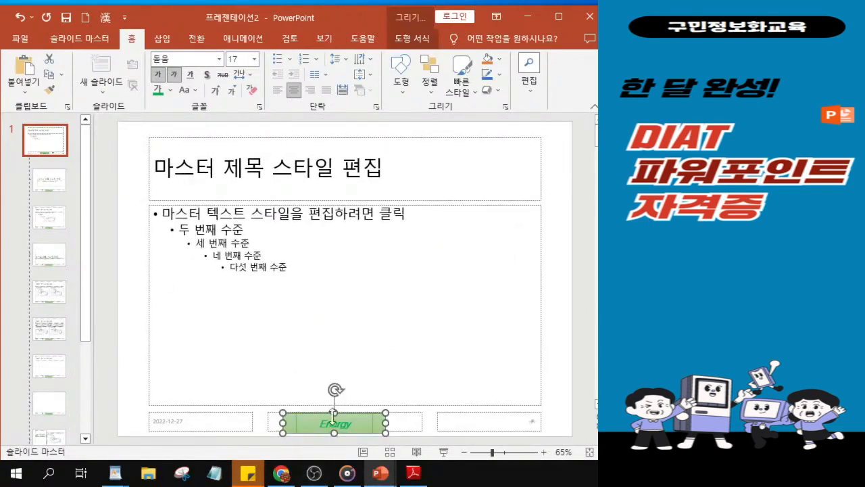
left_click_drag(333, 416, 333, 419)
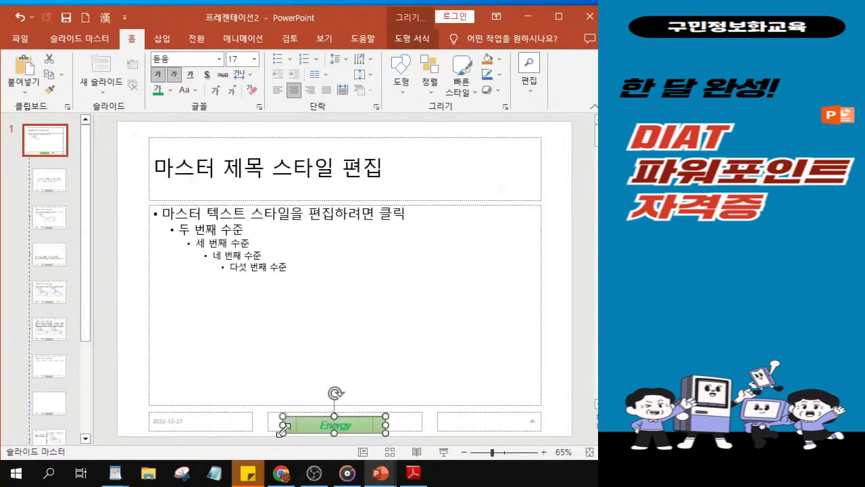
left_click_drag(281, 427, 292, 426)
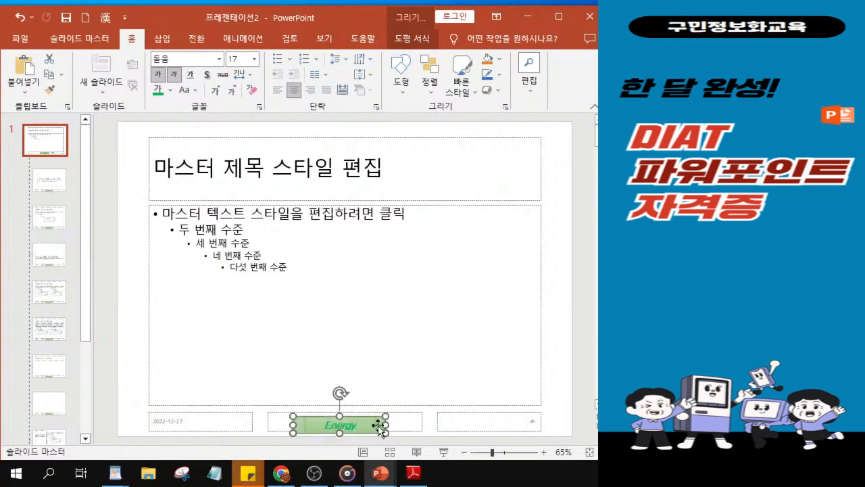
left_click_drag(383, 425, 374, 424)
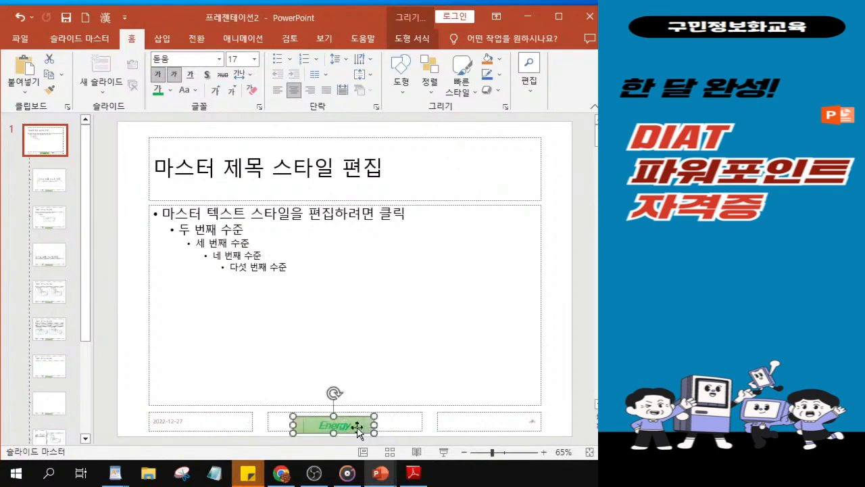
left_click(358, 428)
left_click(340, 418)
Close the slide master view and return to normal slide editing
left_click(72, 41)
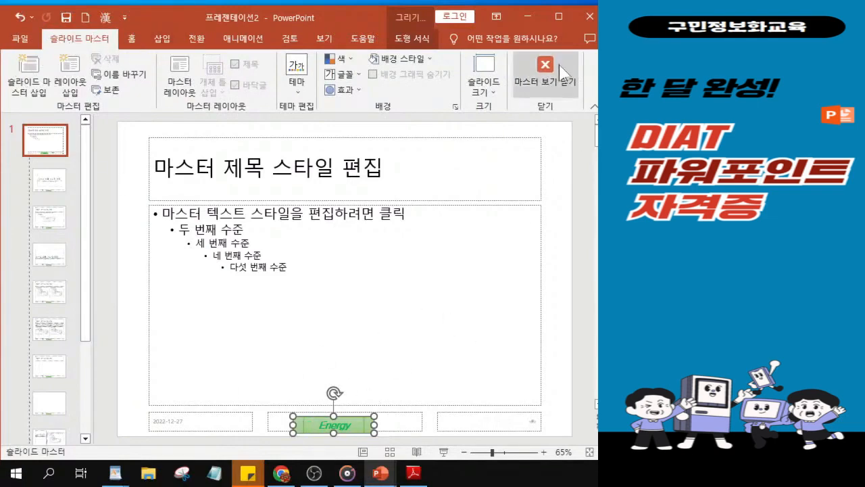
left_click(89, 41)
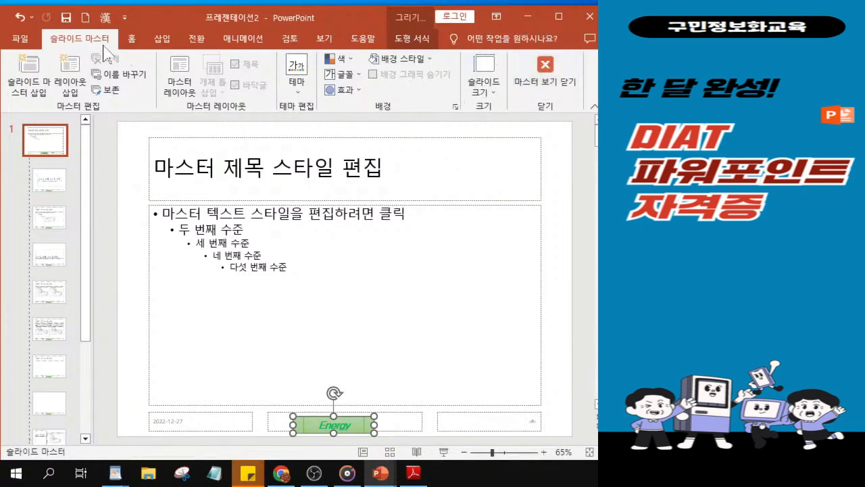
left_click(536, 83)
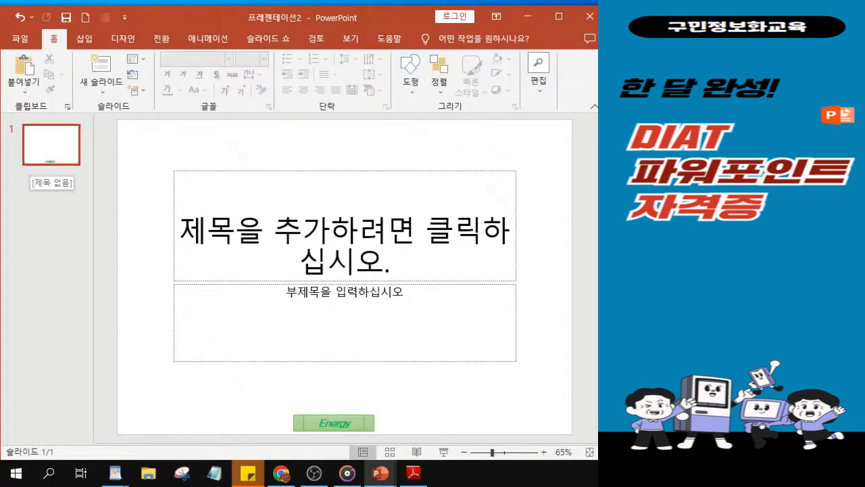
Change the first slide's layout to the blank layout (빈 화면)
left_click(134, 59)
left_click(134, 60)
left_click(135, 60)
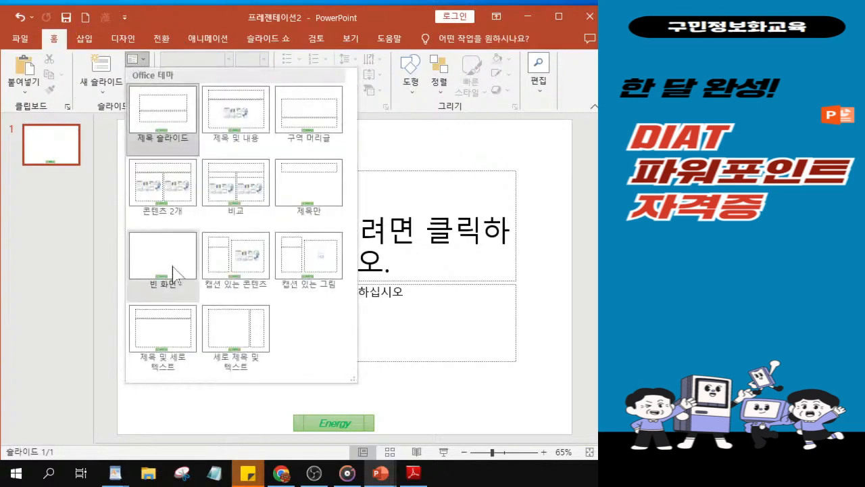
left_click(172, 269)
key("ctrl")
key("ctrl")
key("ctrl")
key("ctrl")
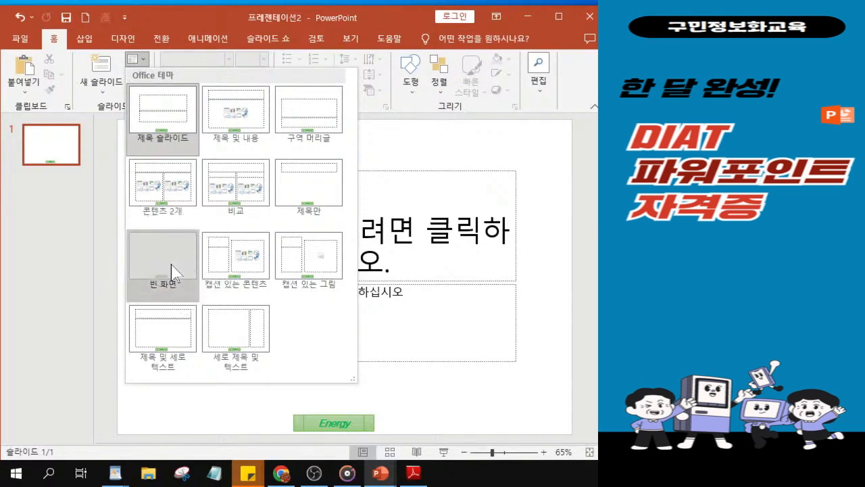
left_click(173, 269)
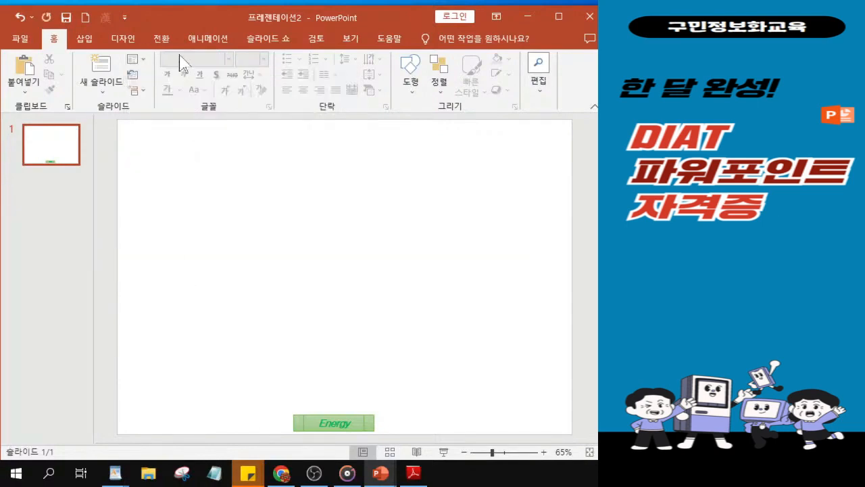
left_click_drag(188, 23, 188, 19)
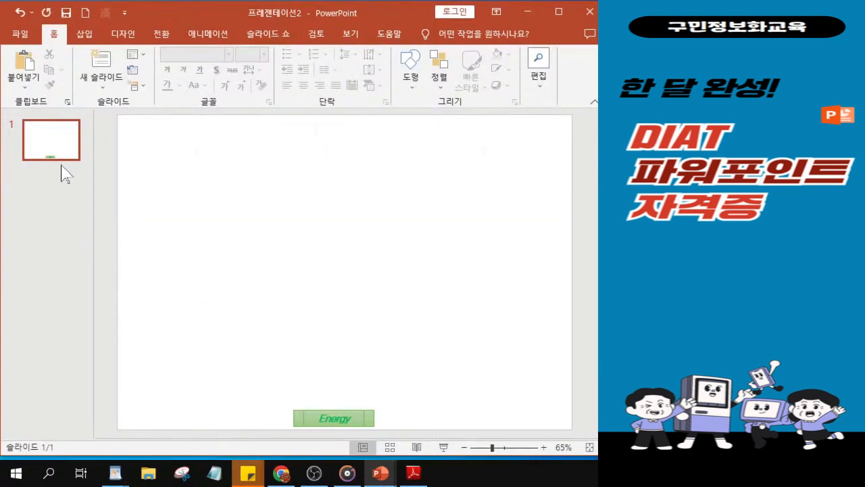
Add three more blank slides after the first one for a four-slide deck, and return to slide 1
left_click(46, 146)
key("ctrl")
key("ctrl")
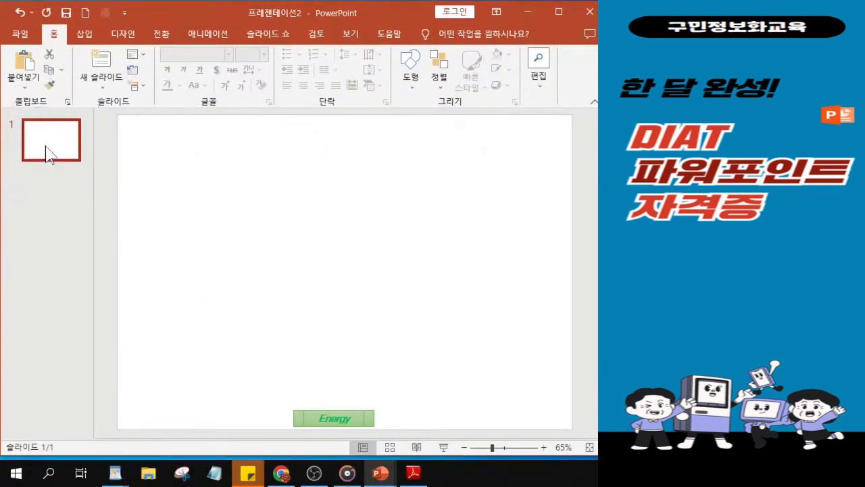
key("ctrl")
key("Return")
key("Return")
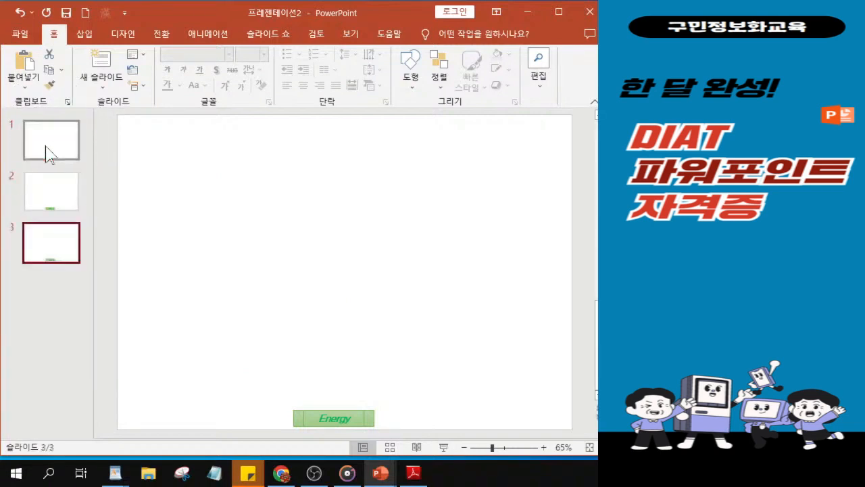
key("Return")
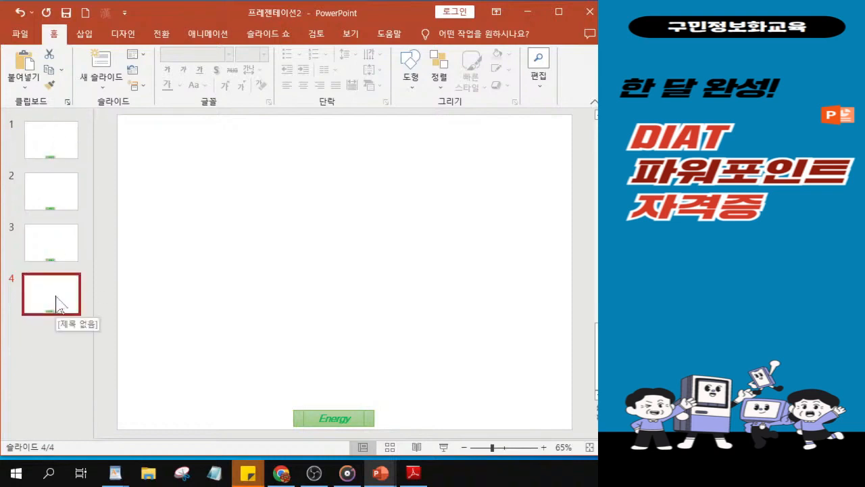
left_click(48, 150)
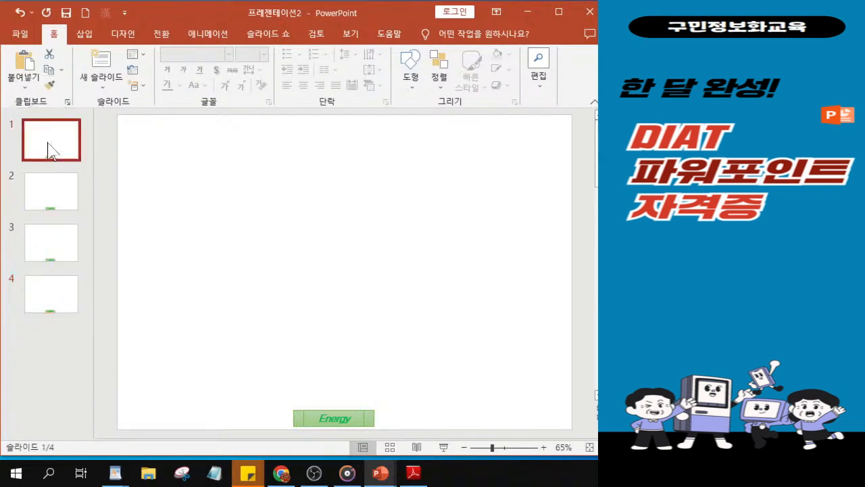
key("ctrl")
key("ctrl")
key("ctrl")
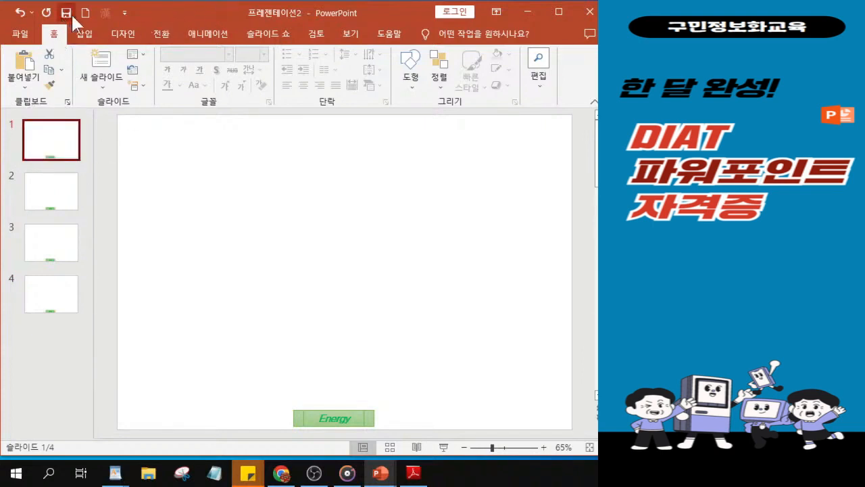
key("ctrl")
key("ctrl")
key("ctrl")
key("ctrl")
key("ctrl")
Start saving the presentation and browse to the KAIT folder on the desktop (바탕 화면)
left_click(66, 13)
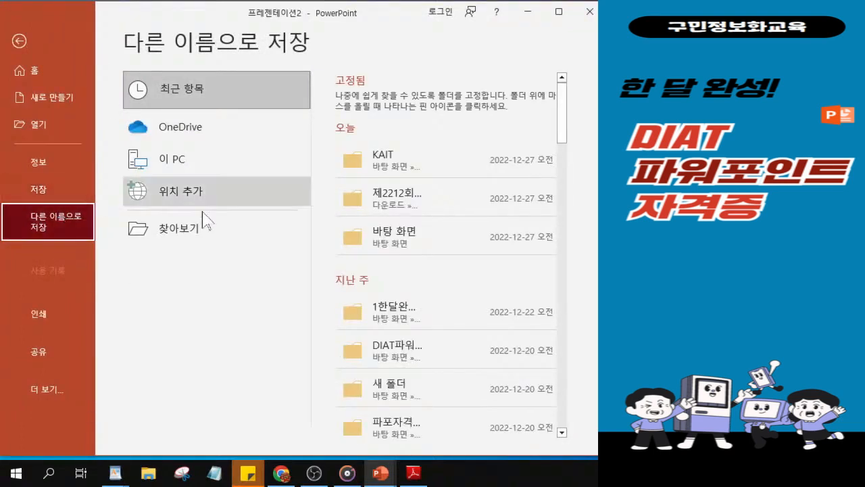
key("ctrl")
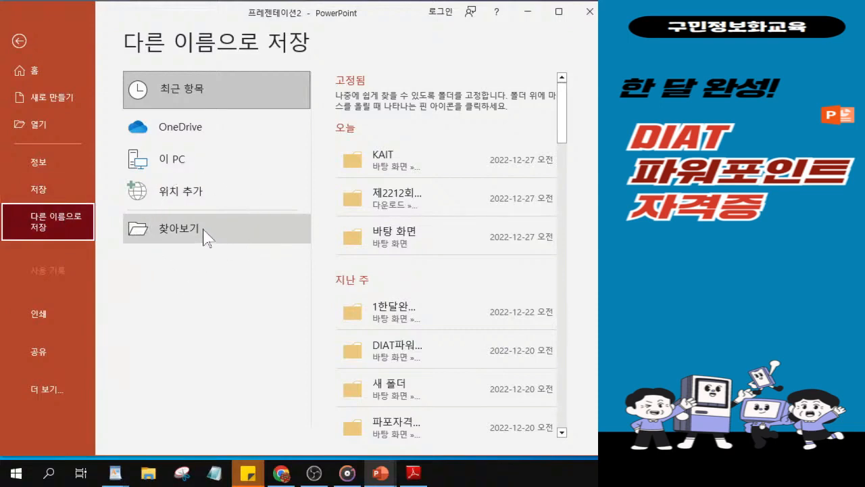
key("ctrl")
key("ctrl")
key("ctrl")
left_click(206, 237)
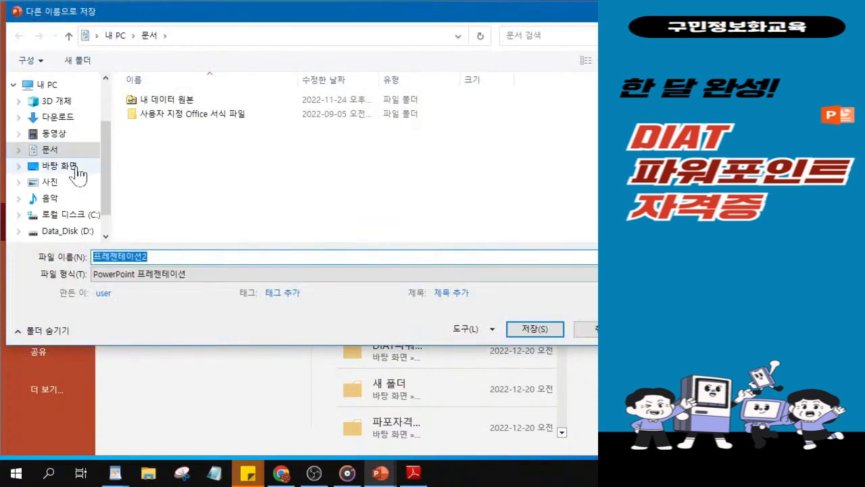
left_click(75, 169)
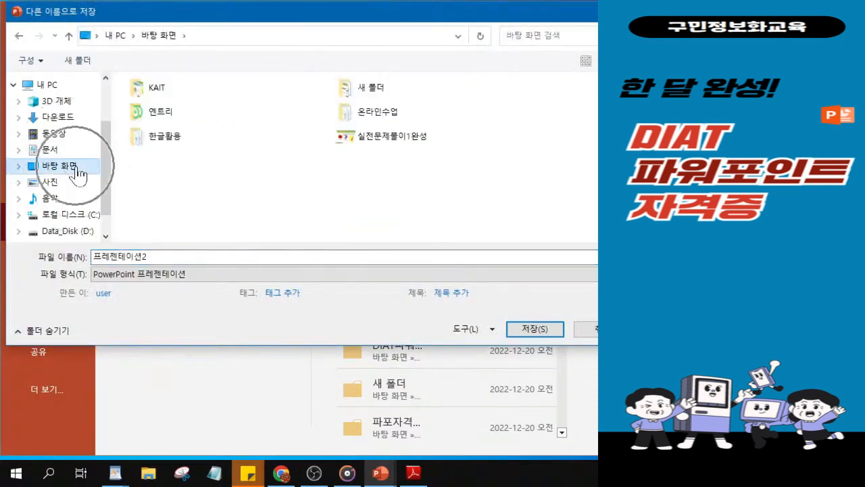
left_click(177, 97)
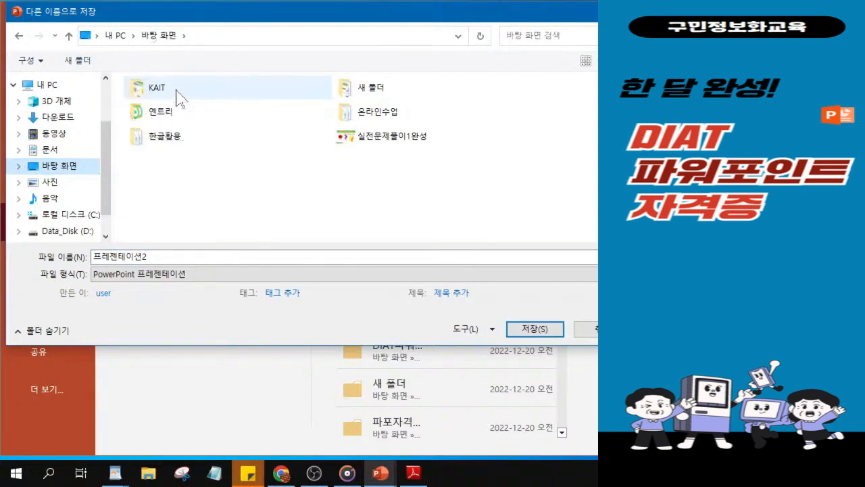
left_click(177, 97)
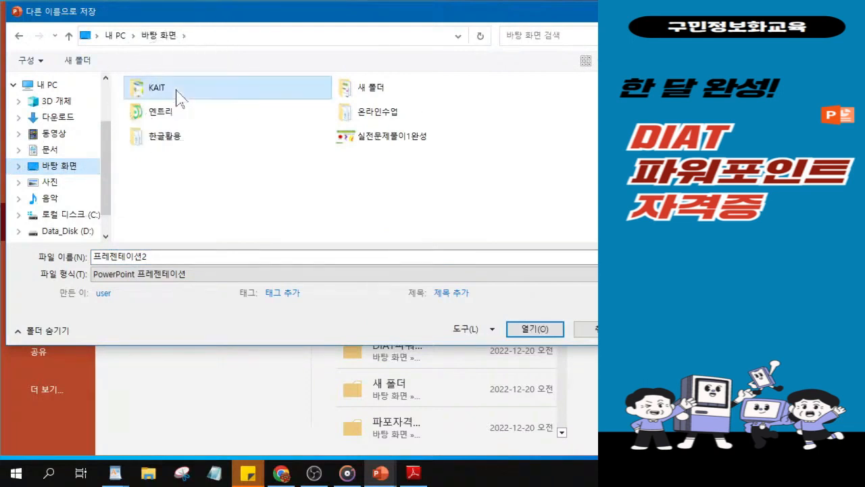
double_click(177, 97)
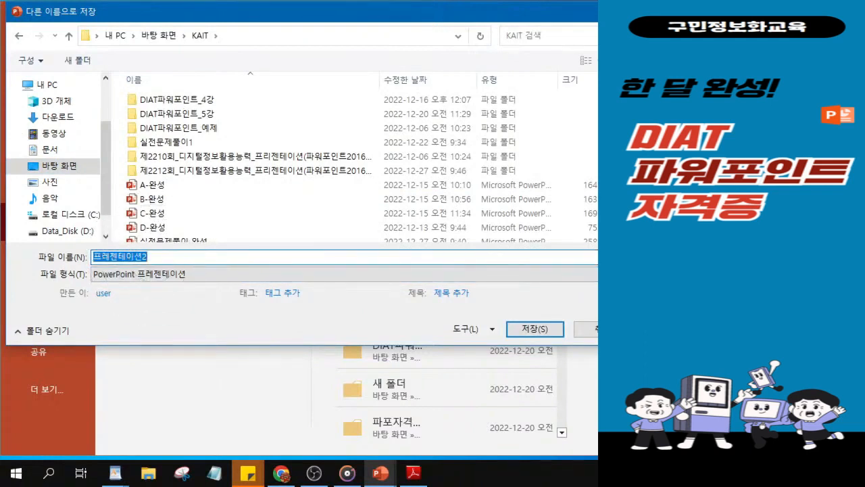
Name the file 최신기출-1227 and save it as a PowerPoint presentation
type("최신기출")
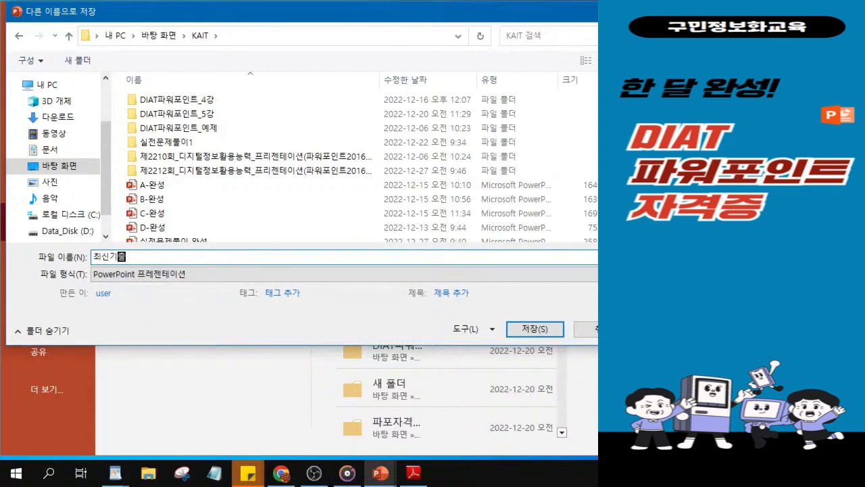
type("-1227")
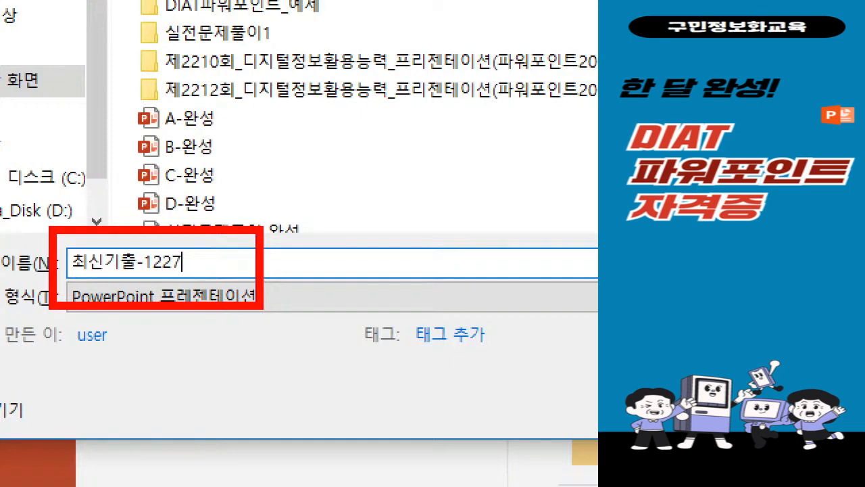
key("Escape")
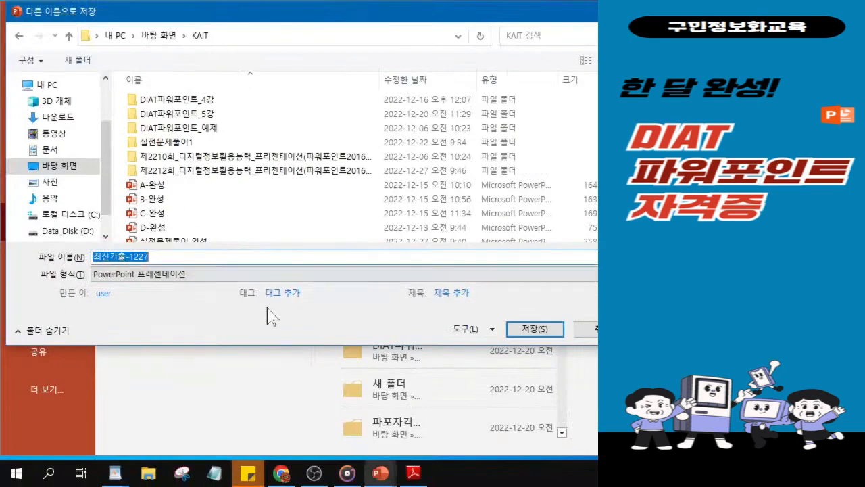
left_click(539, 335)
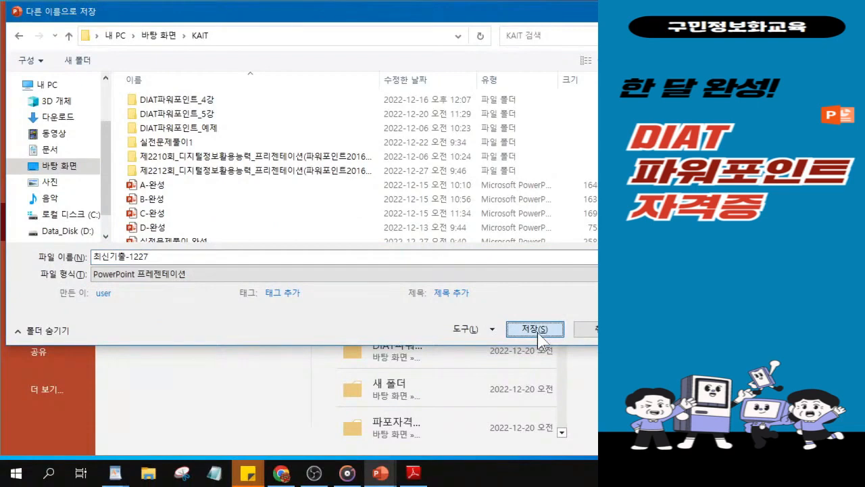
left_click(539, 334)
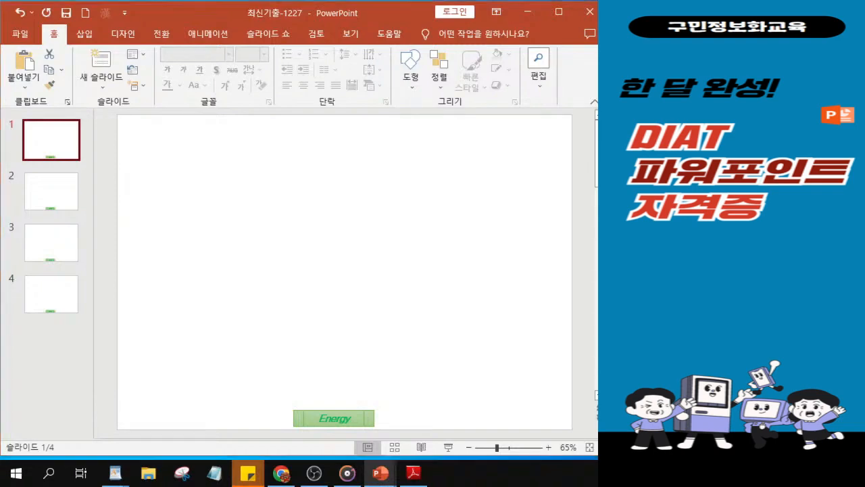
Switch to the PDF exam sheet in Adobe Reader and examine the required output for slide 1, including its shapes, picture and text
key("alt+Tab")
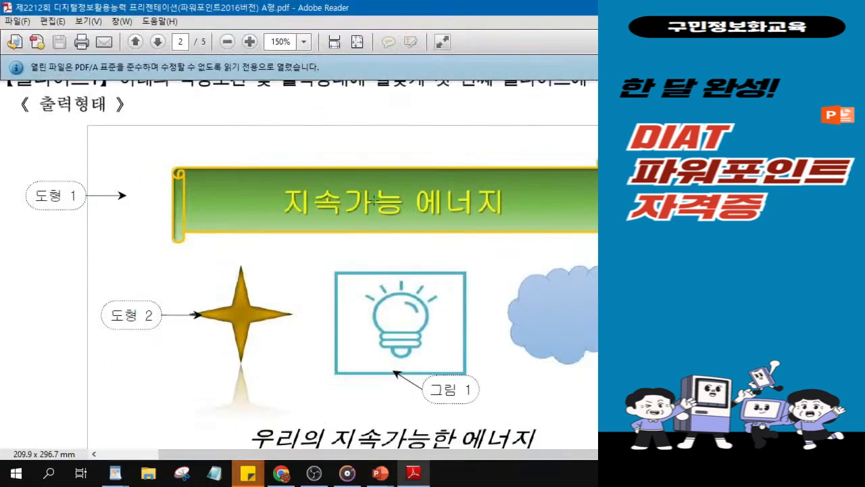
key("ctrl")
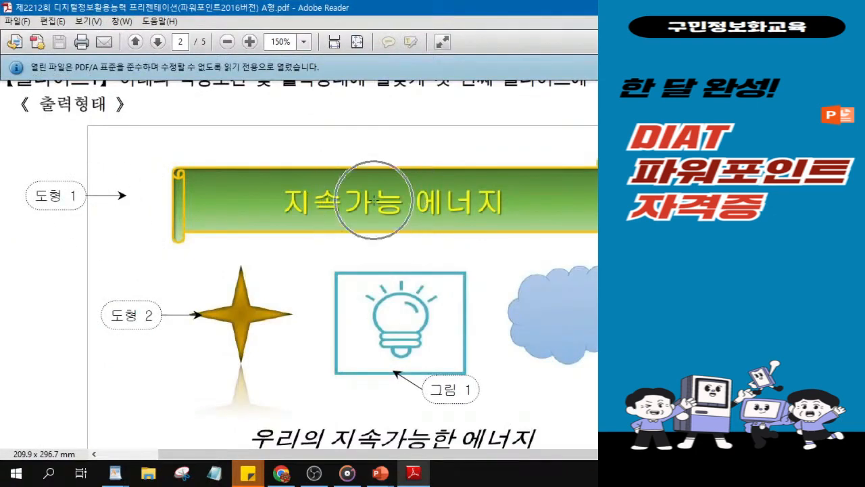
key("ctrl")
key("ctrl")
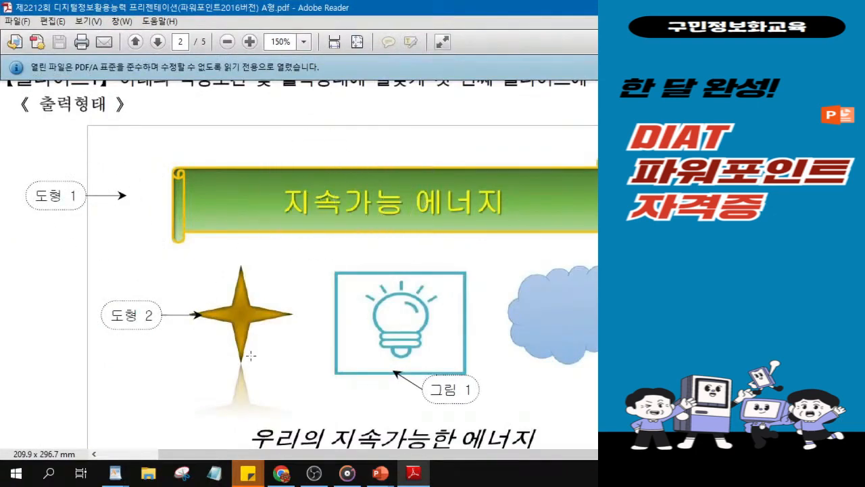
key("ctrl")
key("ctrl")
key("ctrl")
key("ctrl")
key("ctrl")
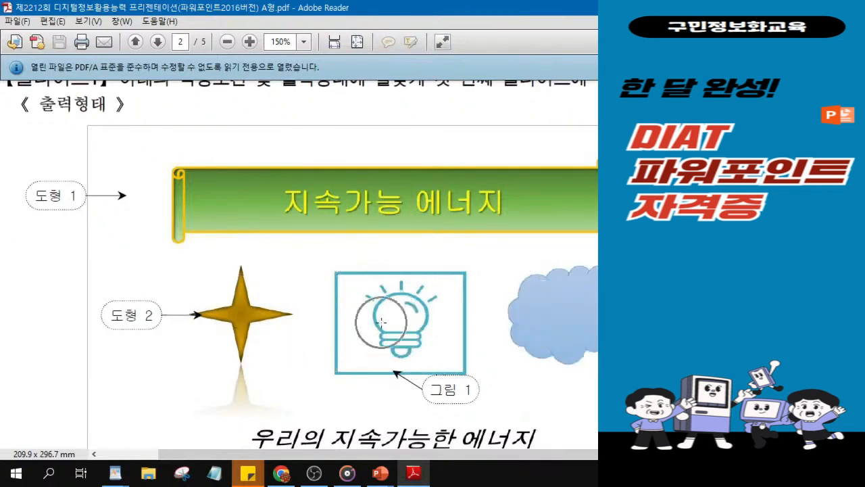
key("ctrl")
scroll(369, 440, "down", 1)
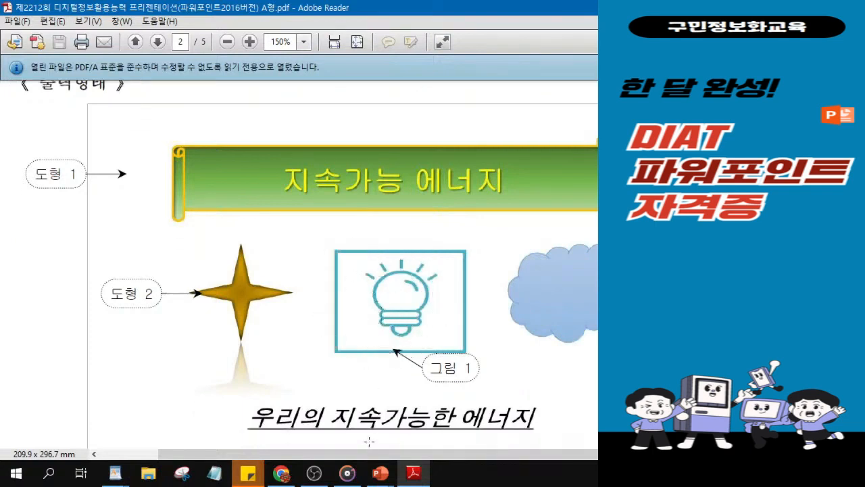
key("ctrl")
key("ctrl")
Switch back to PowerPoint and select the first slide
key("alt+Tab")
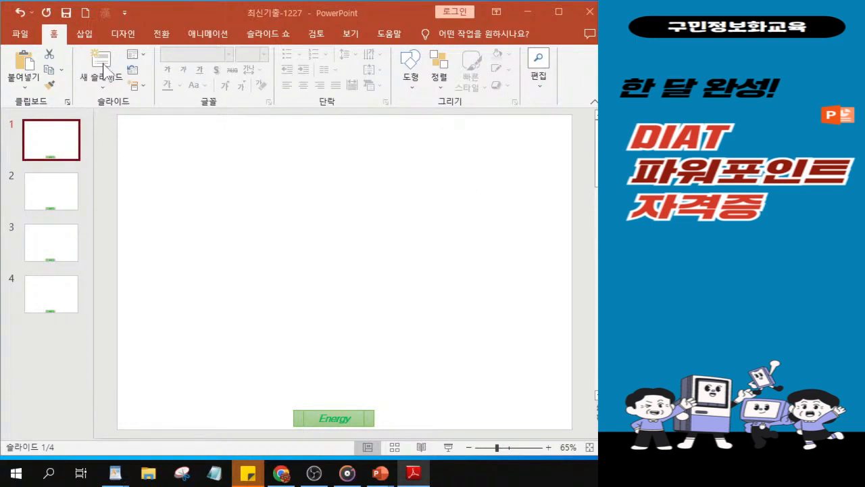
left_click(67, 142)
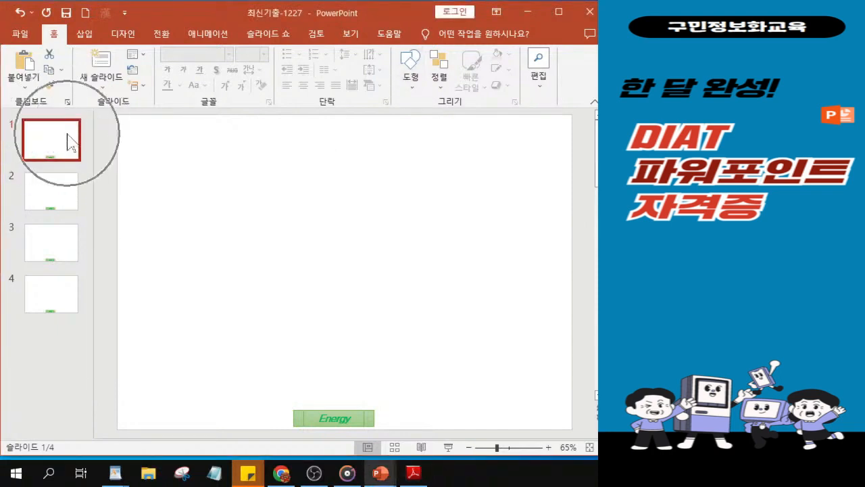
Draw a horizontal scroll shape (두루마리 모양: 가로로 말림) across the upper part of slide 1 and nudge it slightly upward
left_click(409, 76)
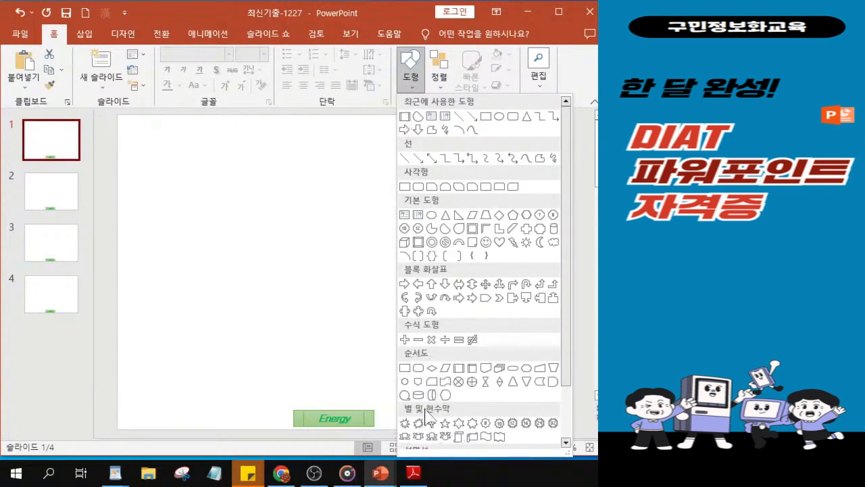
key("ctrl")
key("ctrl")
key("ctrl")
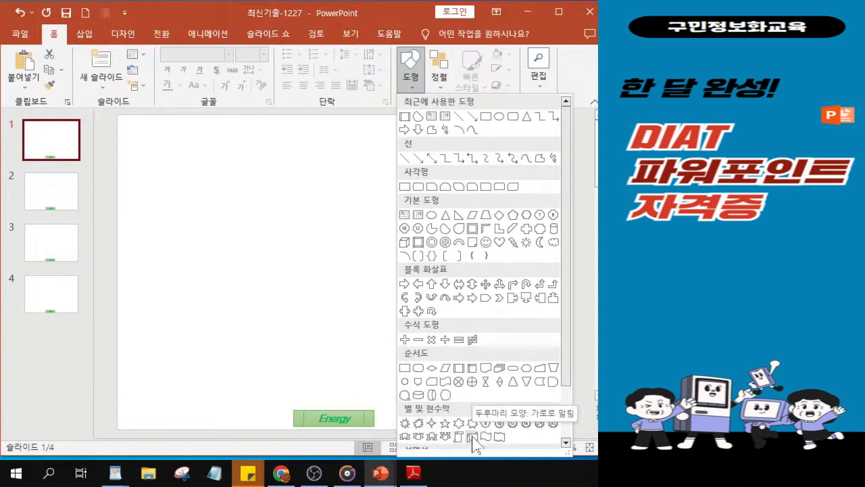
key("ctrl")
key("ctrl")
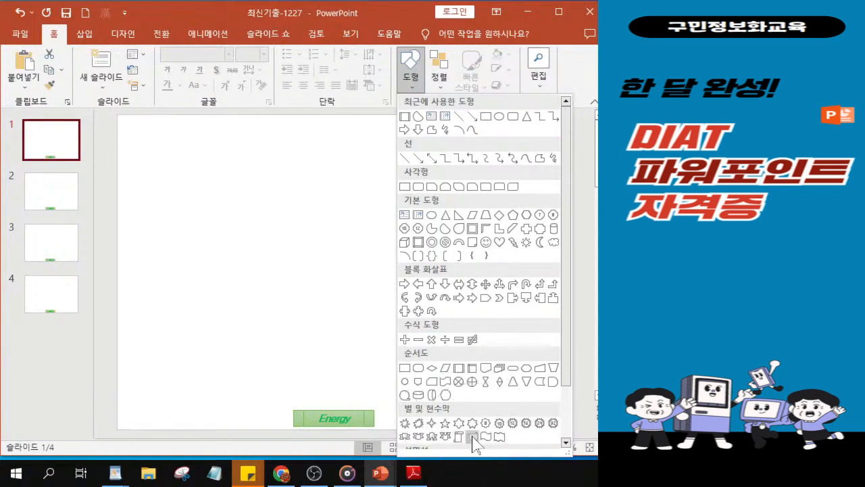
key("ctrl")
key("ctrl")
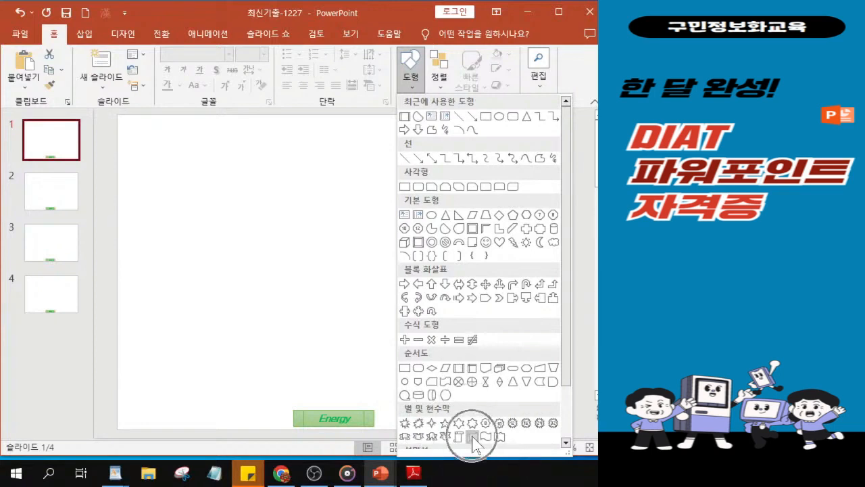
key("ctrl")
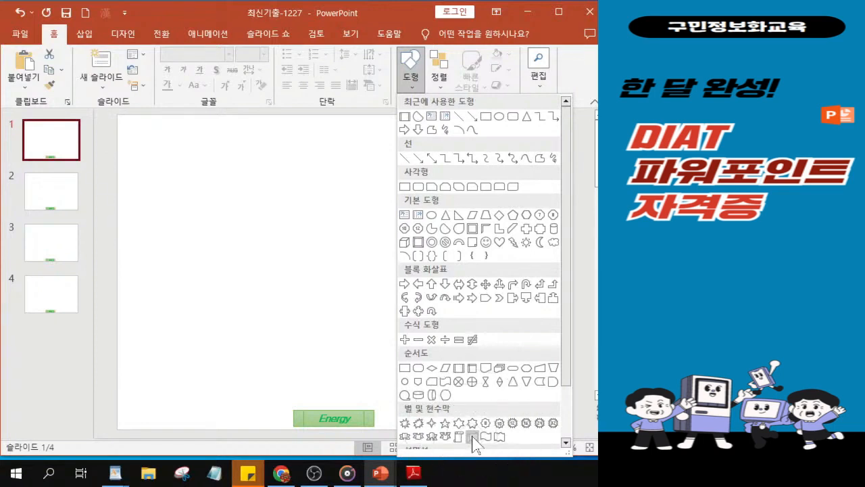
left_click(473, 438)
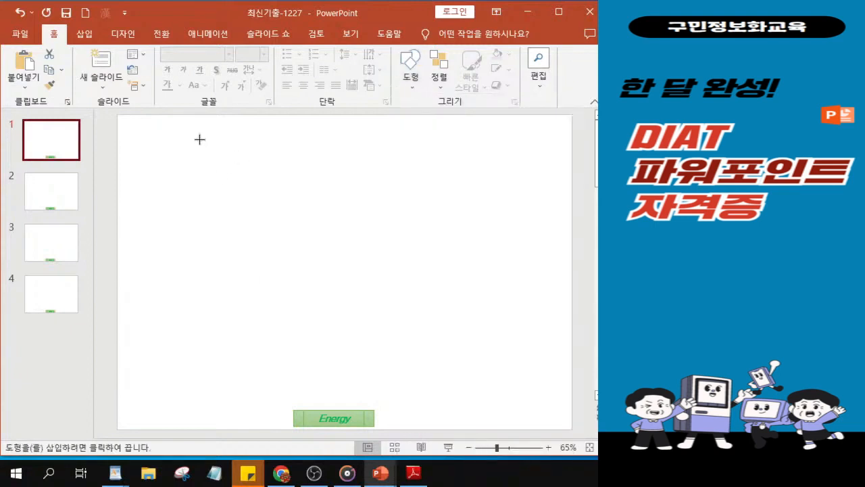
mouse_move(200, 139)
left_mouse_down()
mouse_move(207, 168)
mouse_move(496, 196)
mouse_move(496, 210)
left_mouse_up()
left_click_drag(401, 180, 404, 172)
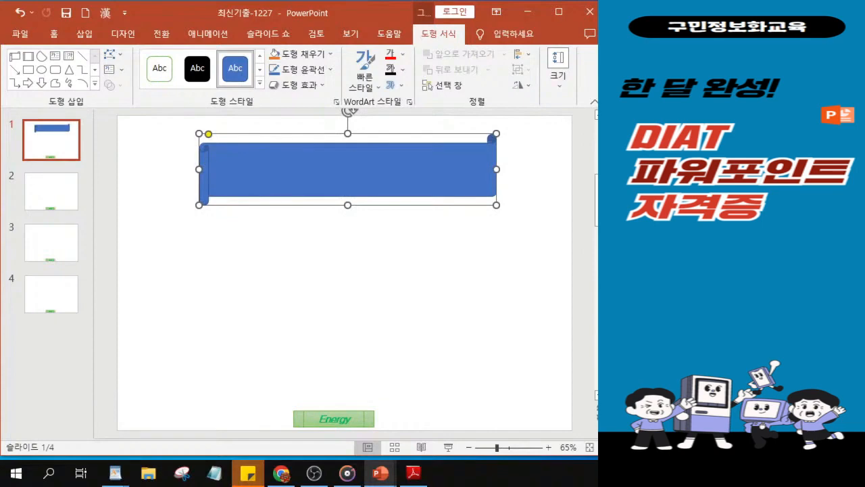
Check the title wording on the PDF exam sheet, return to PowerPoint and enter 지속가능 에너지 in the scroll shape
key("alt+Tab")
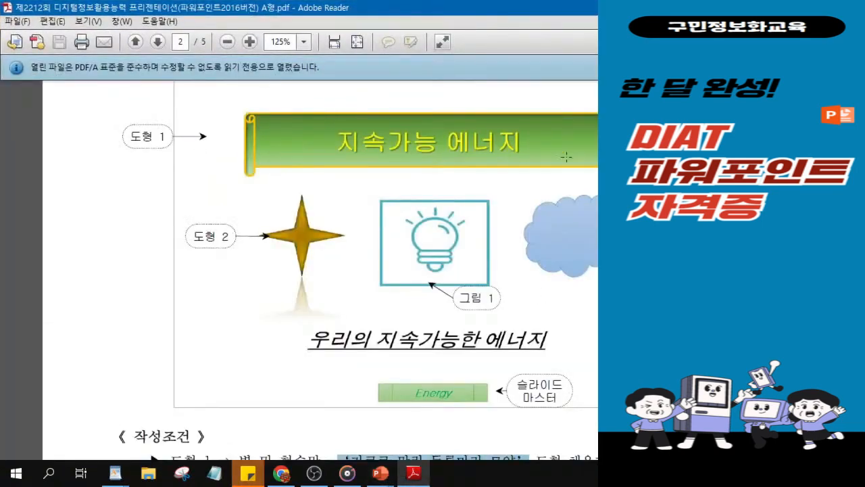
left_click(441, 148)
key("alt+Tab")
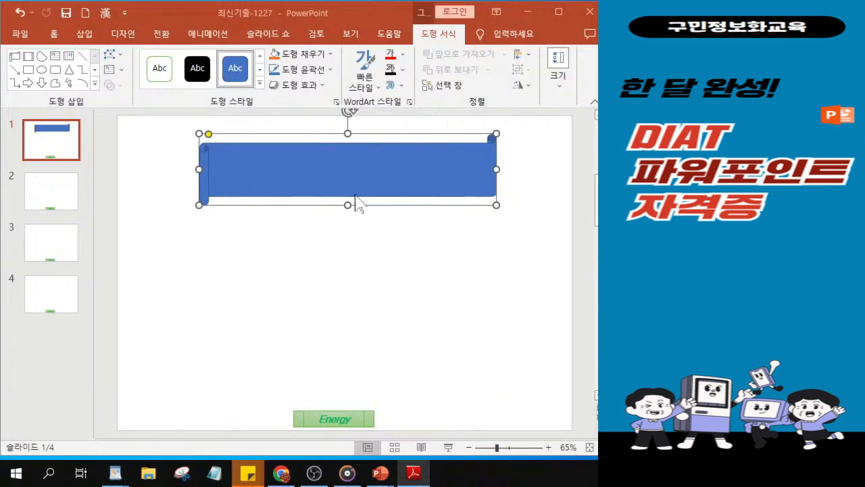
left_click(303, 176)
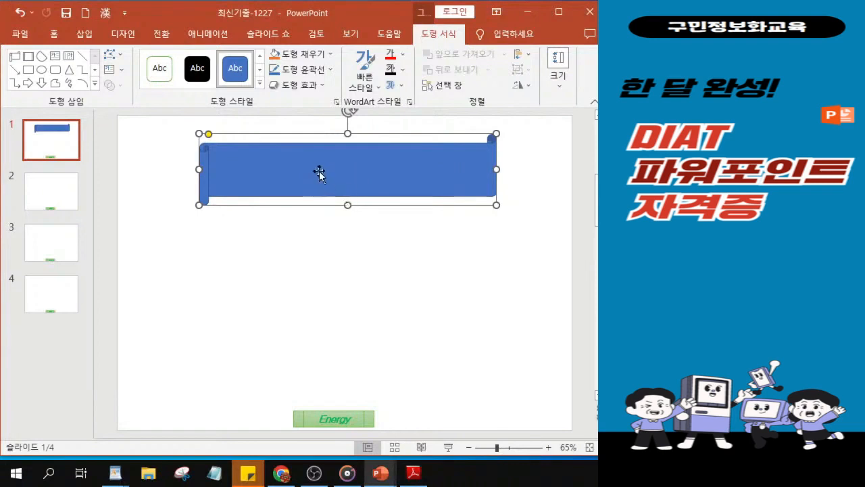
type("지속")
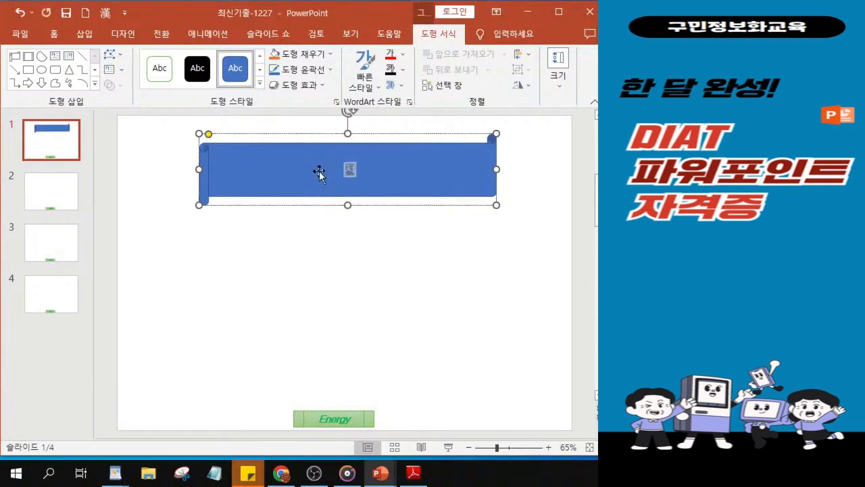
type("가능 에")
type("너")
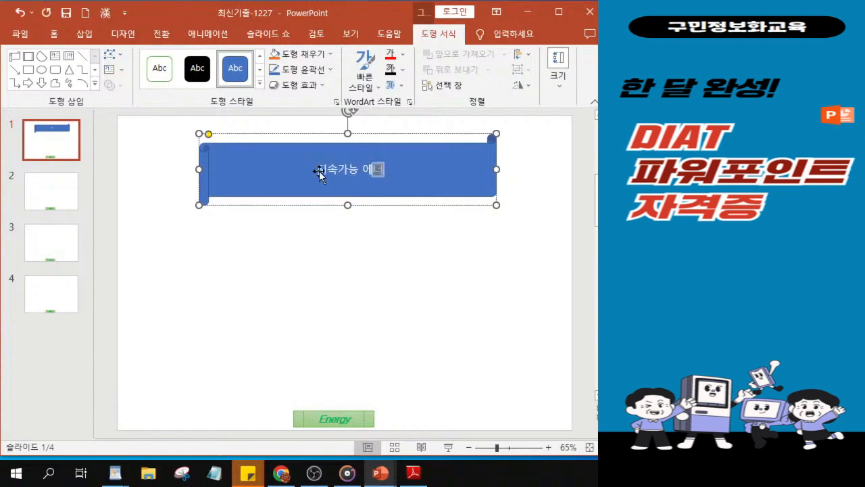
type("지")
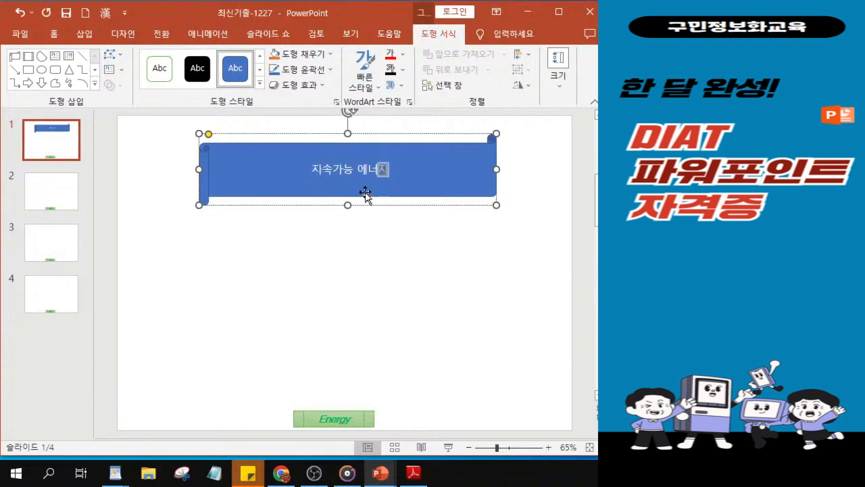
Narrow the slide thumbnail pane to give the enlarged title shape more room
scroll(319, 174, "up", 10)
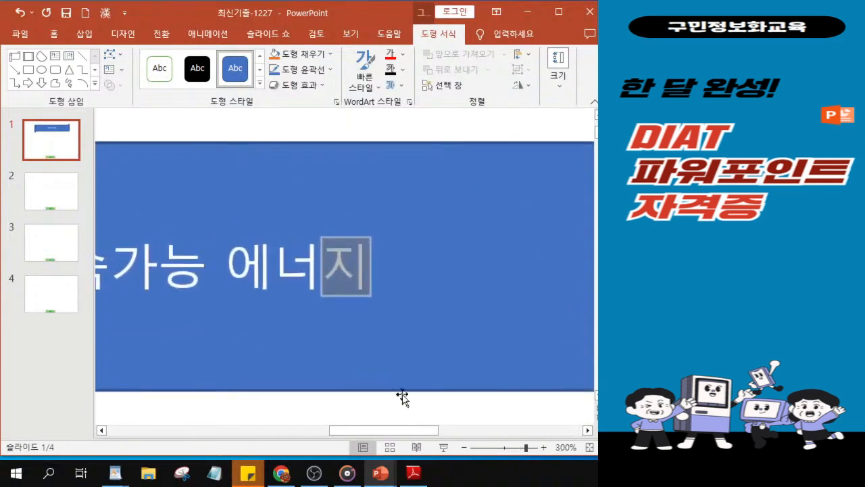
left_click_drag(386, 435, 357, 435)
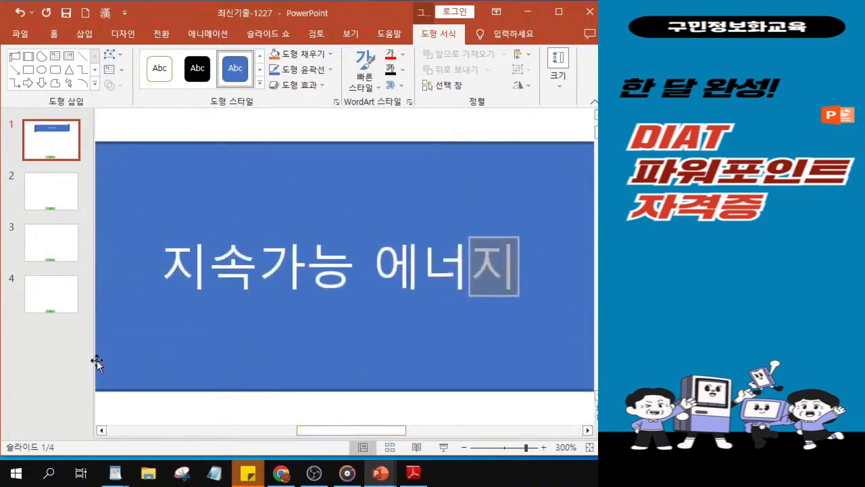
left_click_drag(93, 359, 50, 359)
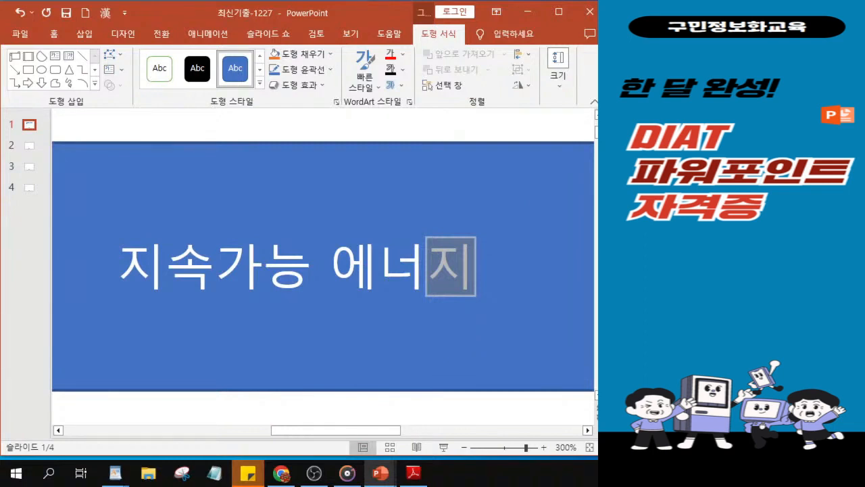
Finish the title text, select the whole scroll shape and open its shape formatting settings (도형 서식)
key("alt+Tab")
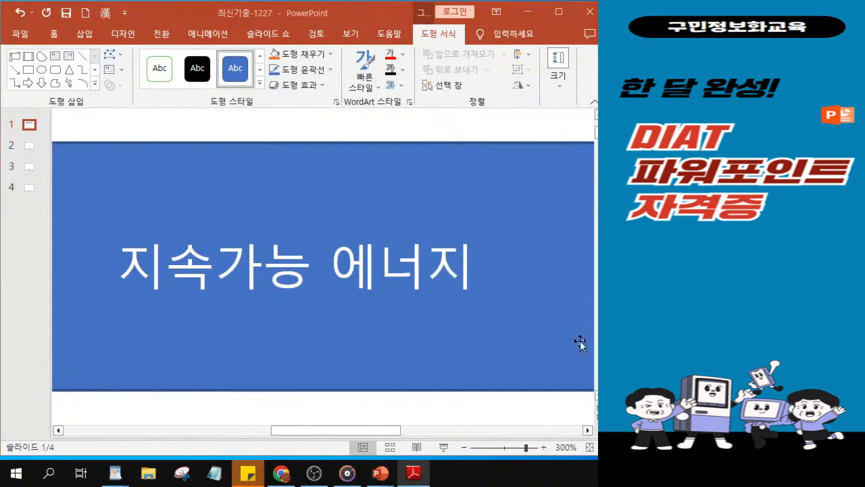
left_click(259, 323)
left_click(259, 323)
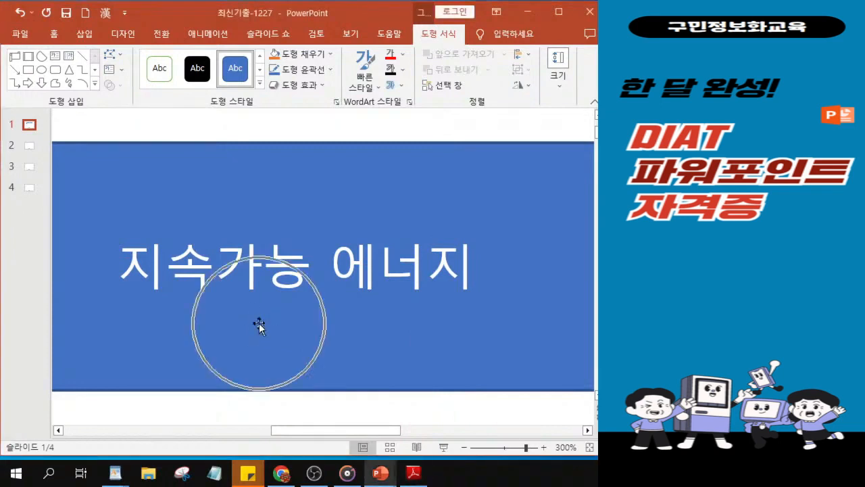
left_click(253, 325)
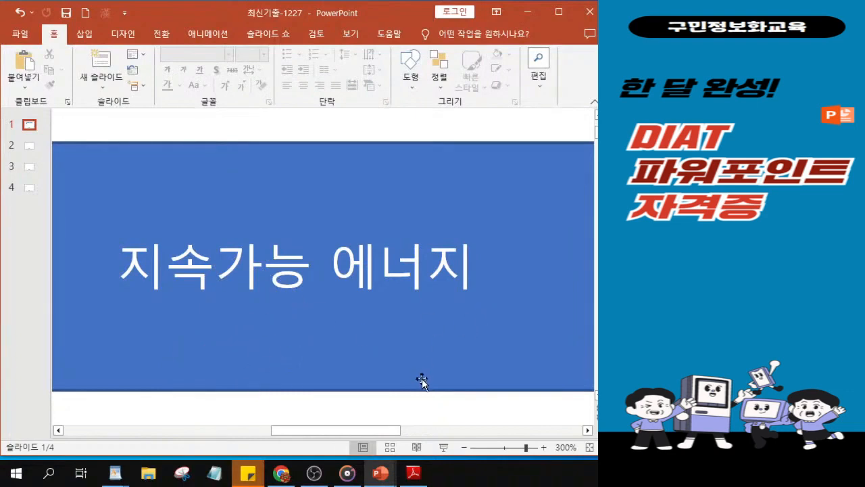
left_click(395, 392)
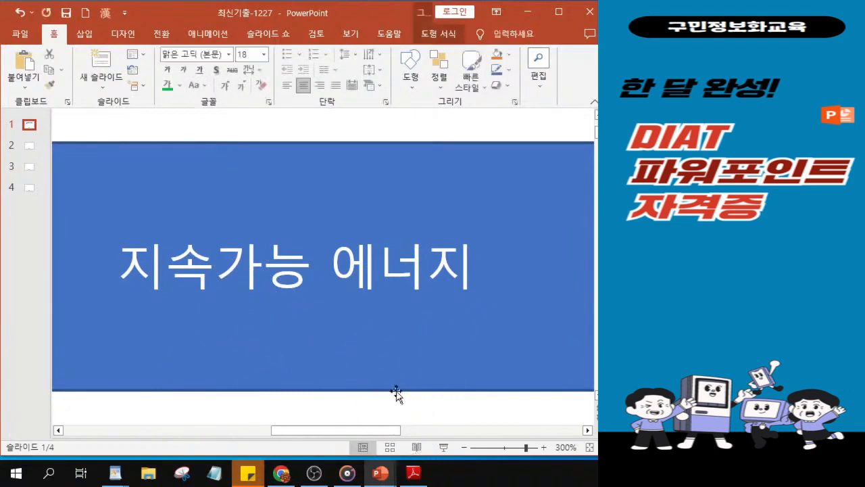
left_click(396, 392)
right_click(163, 180)
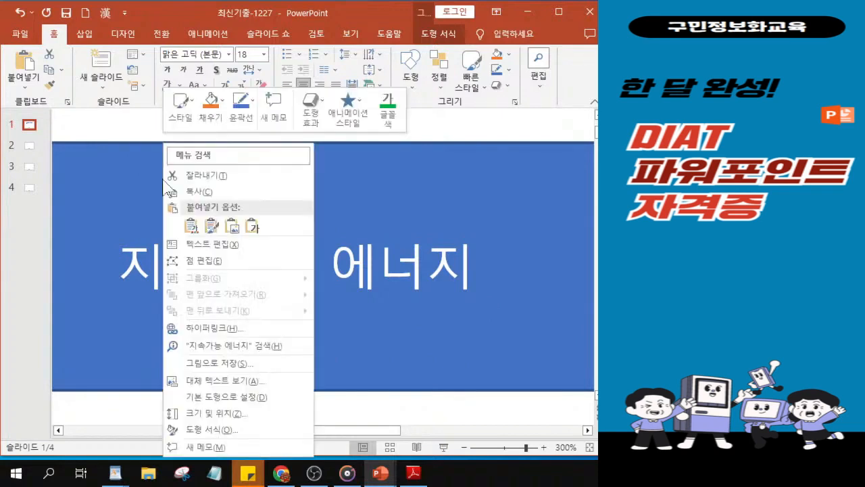
left_click(212, 427)
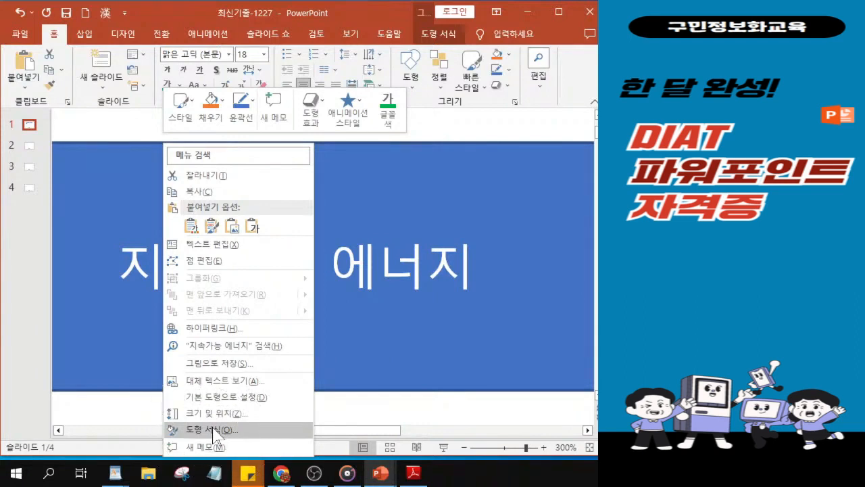
left_click(212, 430)
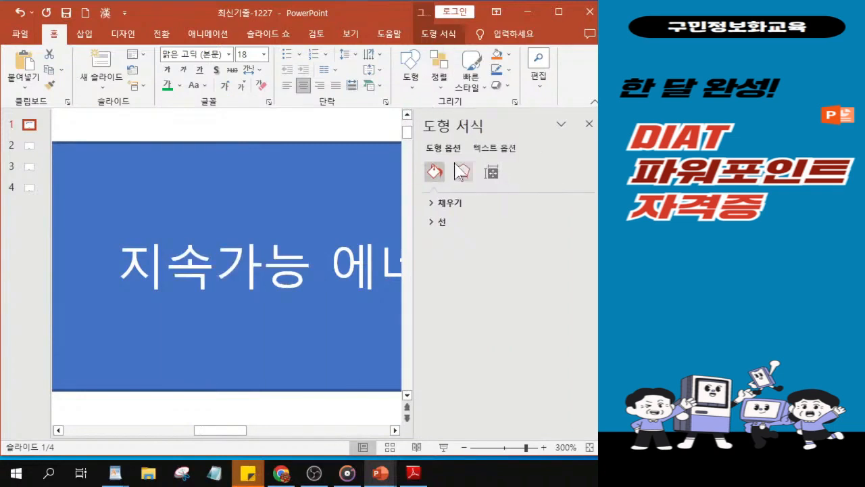
Change the scroll shape's fill to a gradient fill (그라데이션 채우기) and open the preset gradient choices
left_click(430, 205)
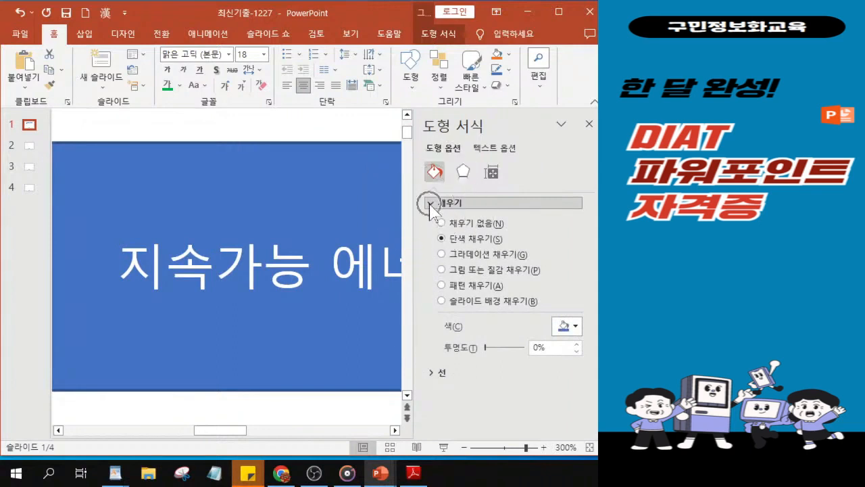
left_click(441, 255)
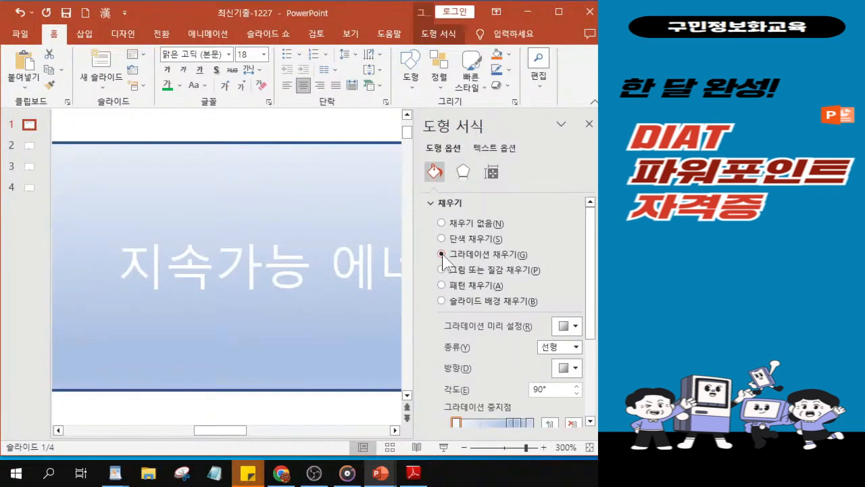
left_click(566, 327)
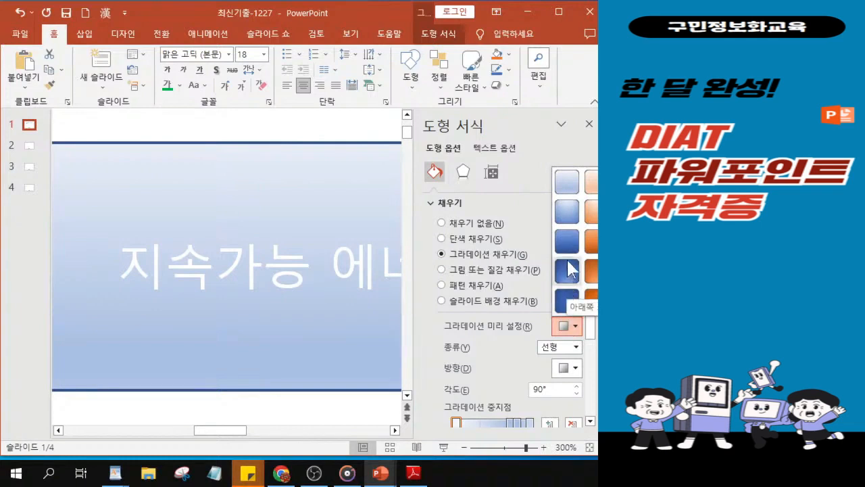
left_click(676, 290)
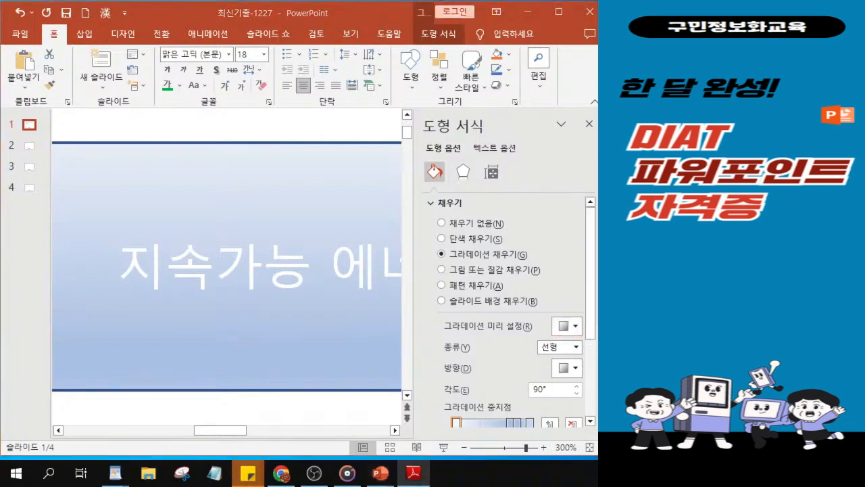
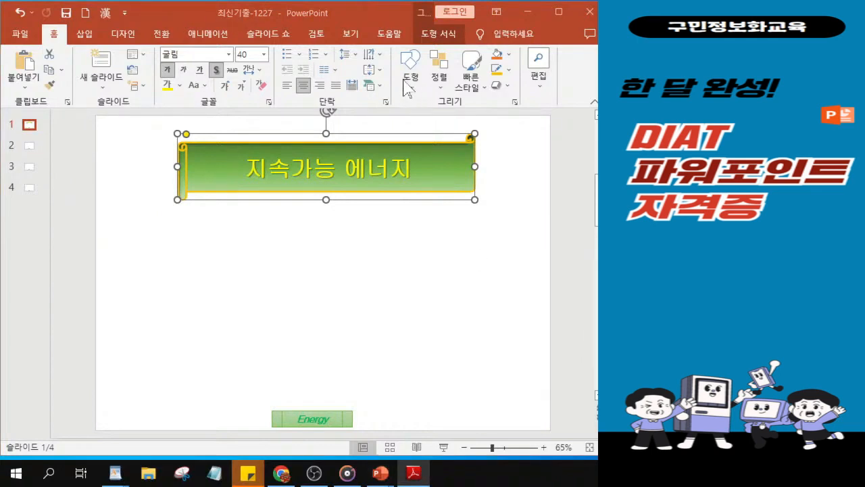
Draw a four-point star (별: 꼭짓점 4개) below the left end of the title scroll on slide 1
key("ctrl")
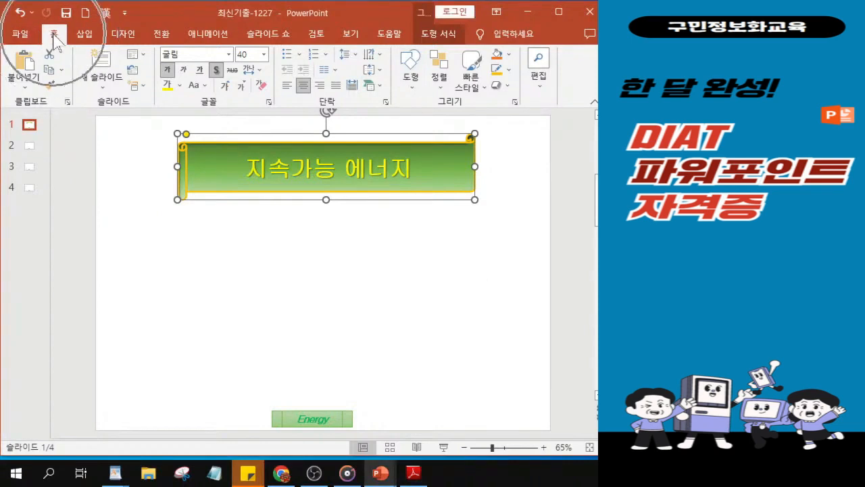
left_click(410, 81)
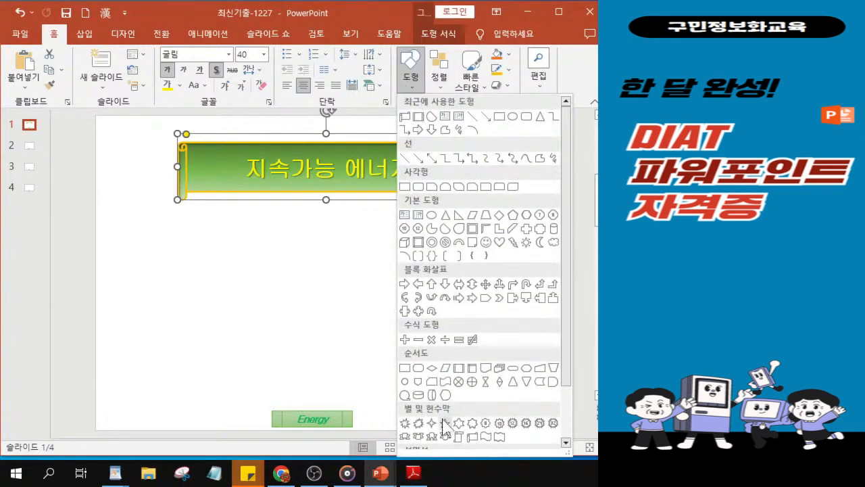
scroll(444, 426, "down", 2)
key("ctrl")
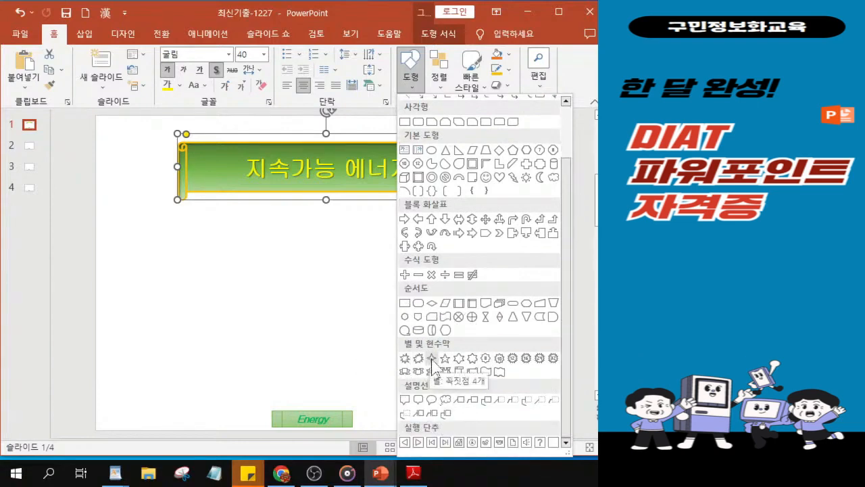
key("ctrl")
key("ctrl")
key("ctrl")
key("ctrl")
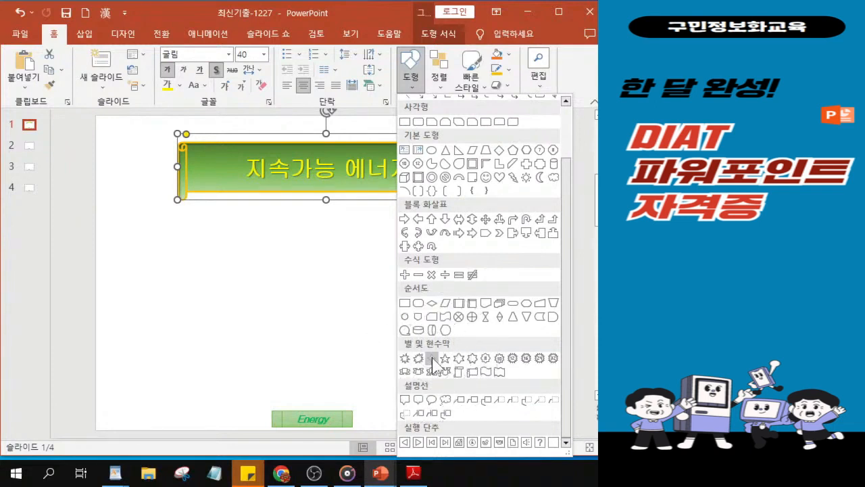
left_click(433, 362)
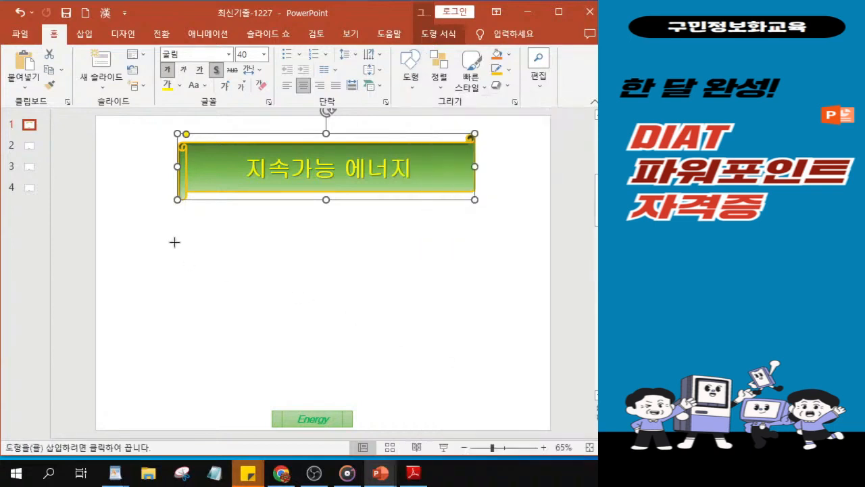
left_click_drag(169, 237, 216, 293)
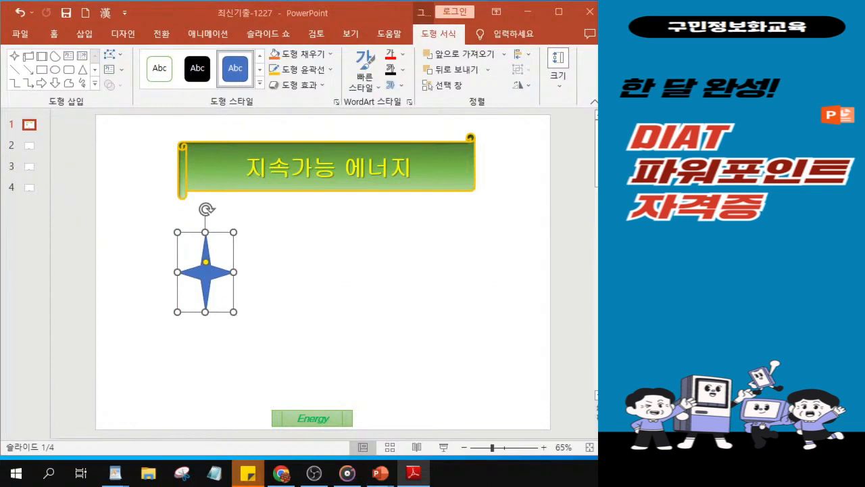
Fill the four-point star with standard orange and apply the dark gradient (어두운 그라데이션) that radiates from the center
left_click(314, 55)
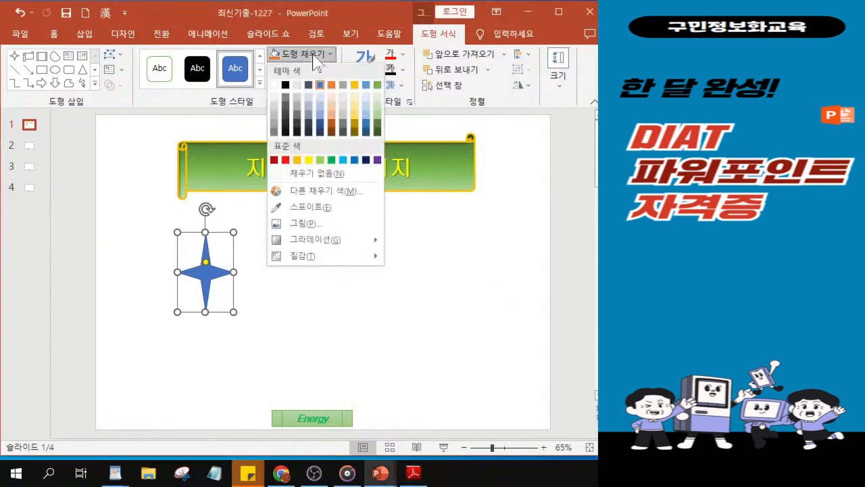
left_click(297, 160)
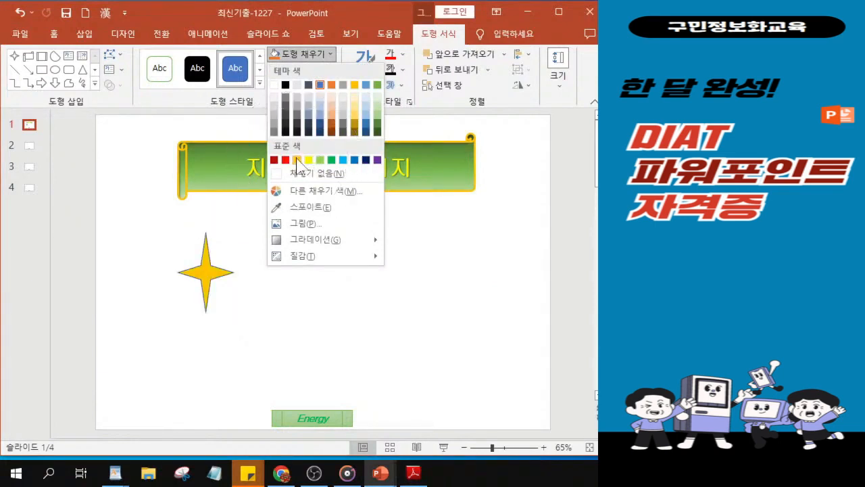
left_click(296, 160)
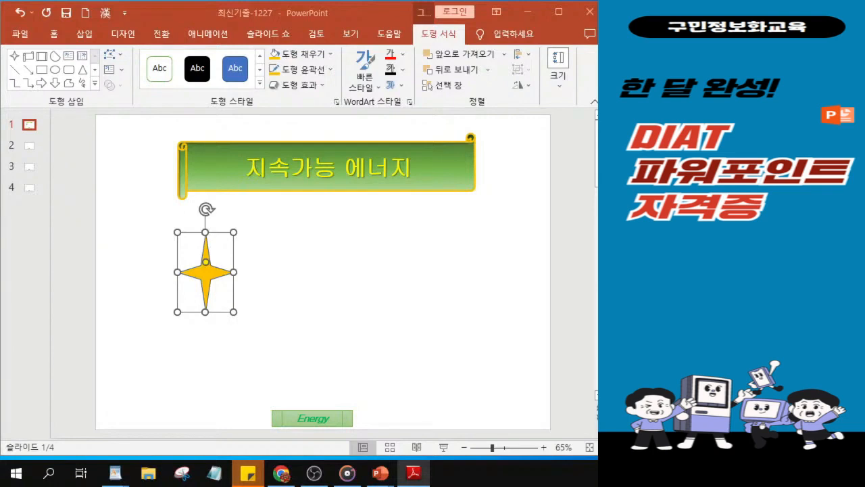
left_click(316, 57)
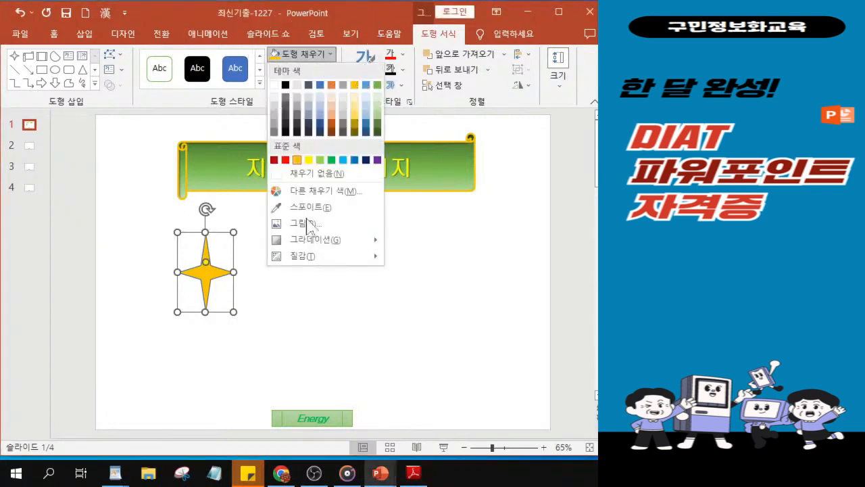
mouse_move(311, 242)
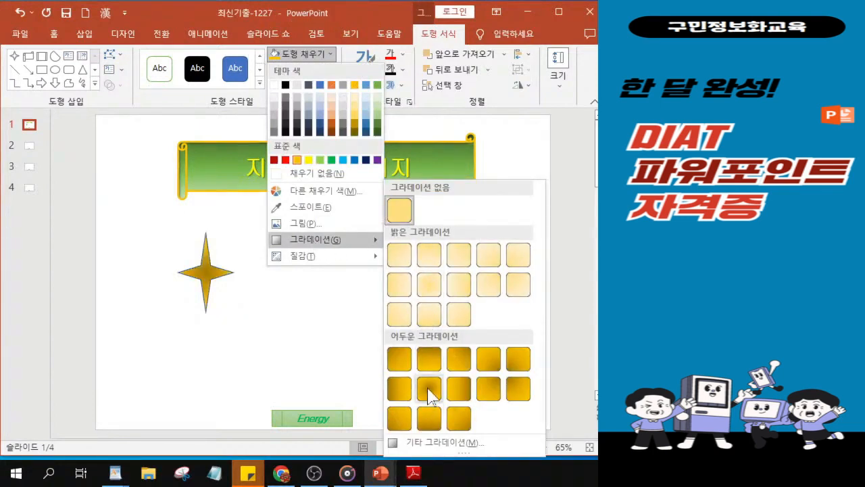
left_click(428, 389)
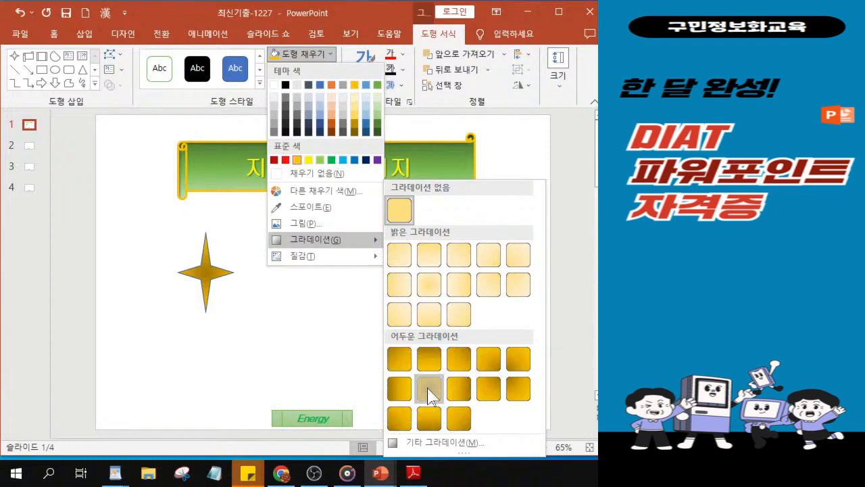
left_click(429, 392)
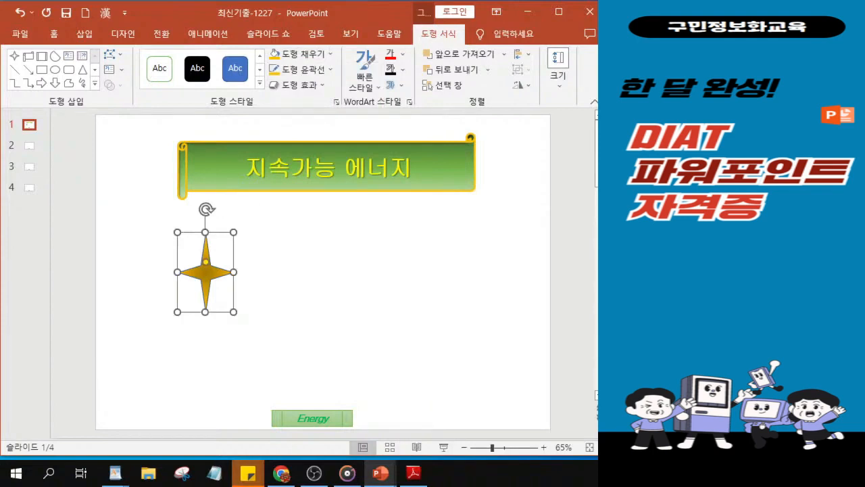
key("alt+Tab")
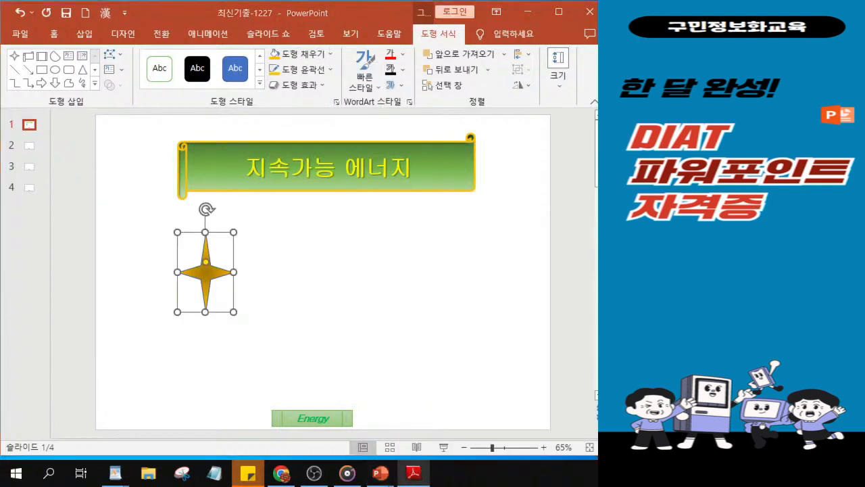
Remove the star's outline with the no-outline option (윤곽선 없음)
left_click(319, 73)
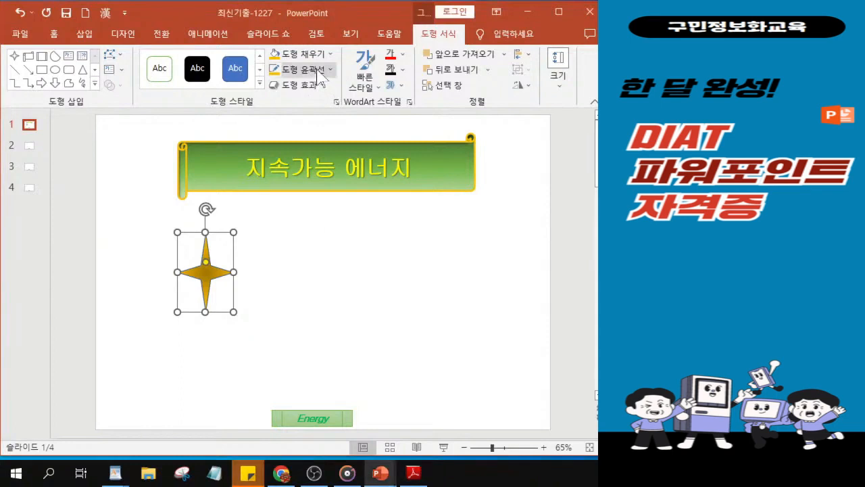
left_click(319, 73)
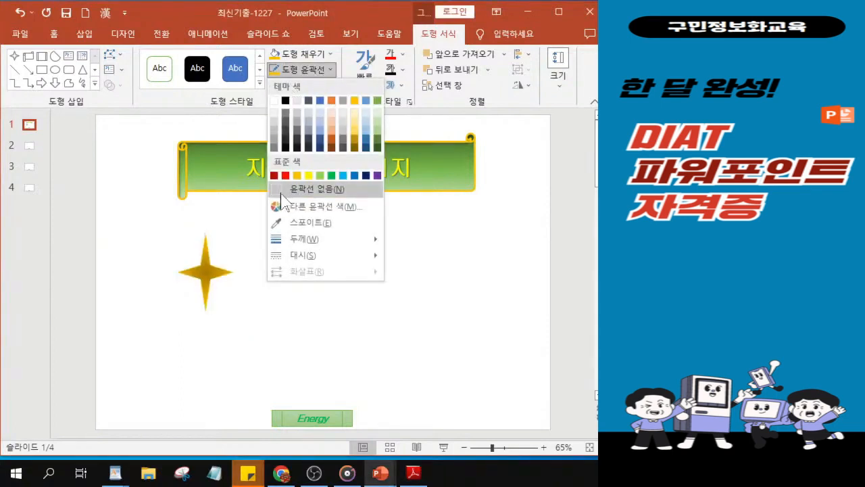
key("ctrl")
key("ctrl")
key("ctrl")
key("ctrl")
left_click(281, 192)
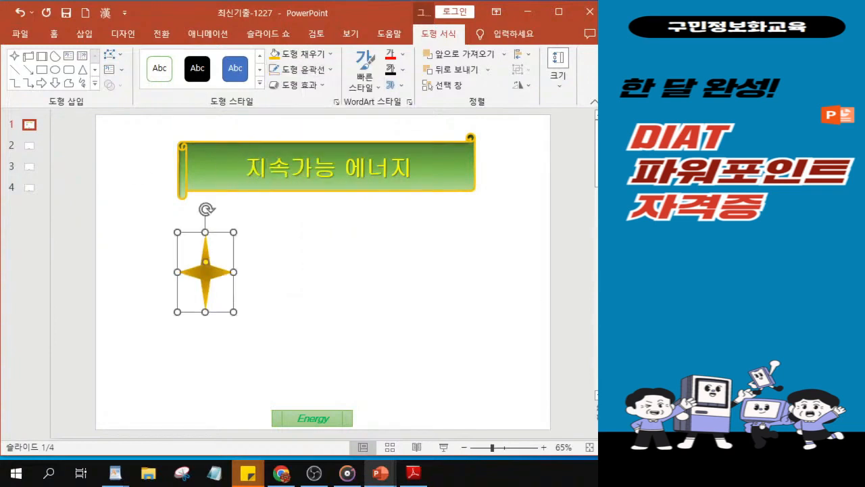
key("alt+Tab")
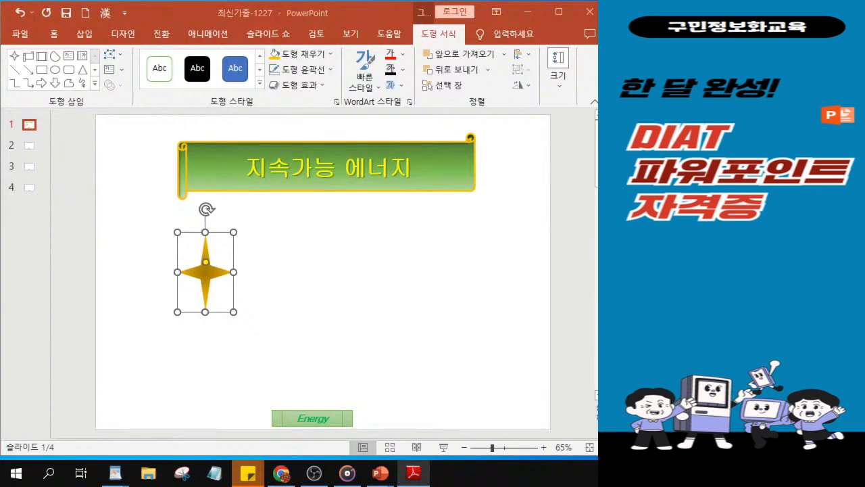
Add the centered inner shadow (안쪽 그림자) to the star
left_click(308, 85)
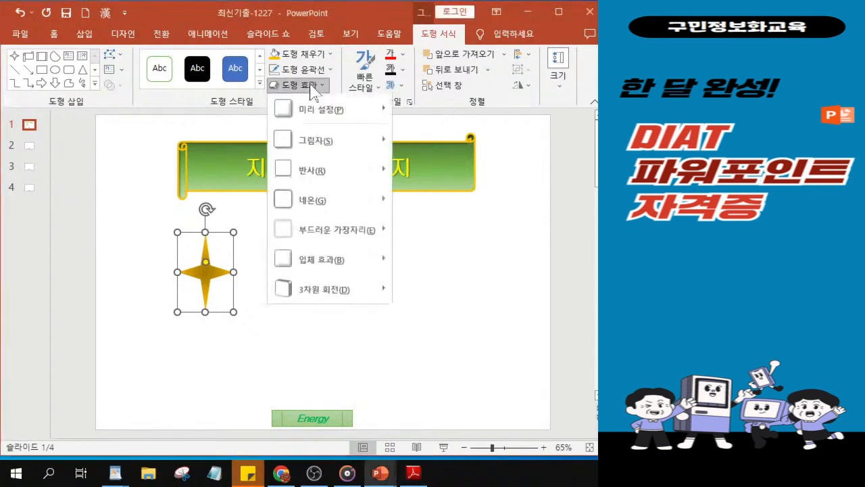
left_click(312, 146)
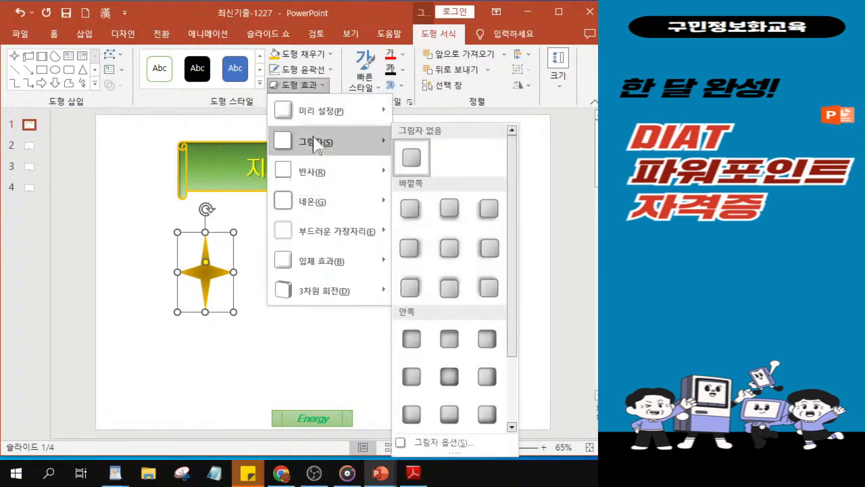
left_click(446, 382)
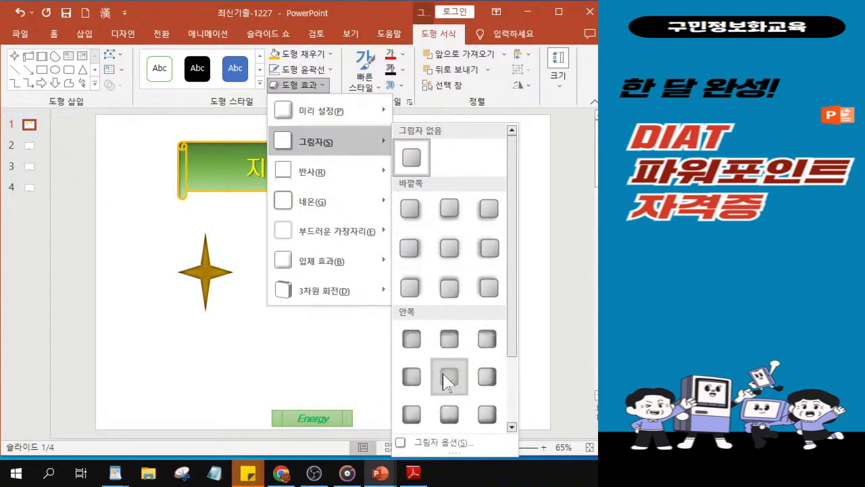
left_click(444, 382)
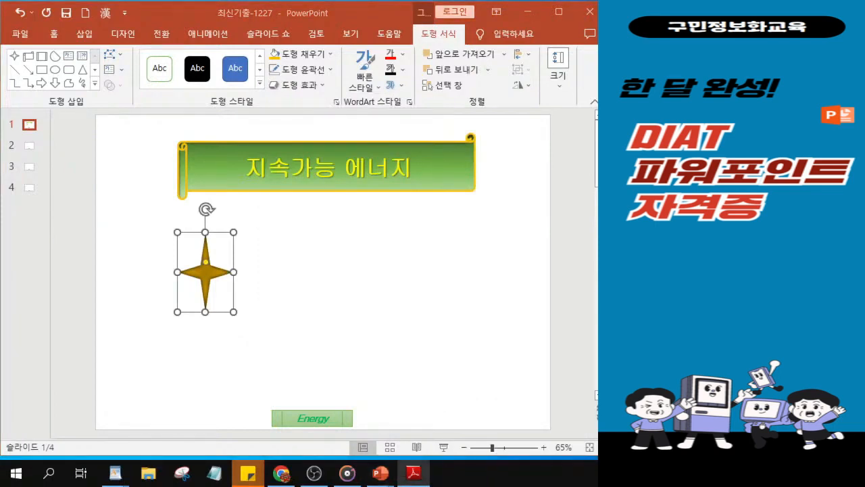
Give the star a reflection (반사) using the middle variation in the first row of 반사 변형
left_click(303, 86)
mouse_move(328, 183)
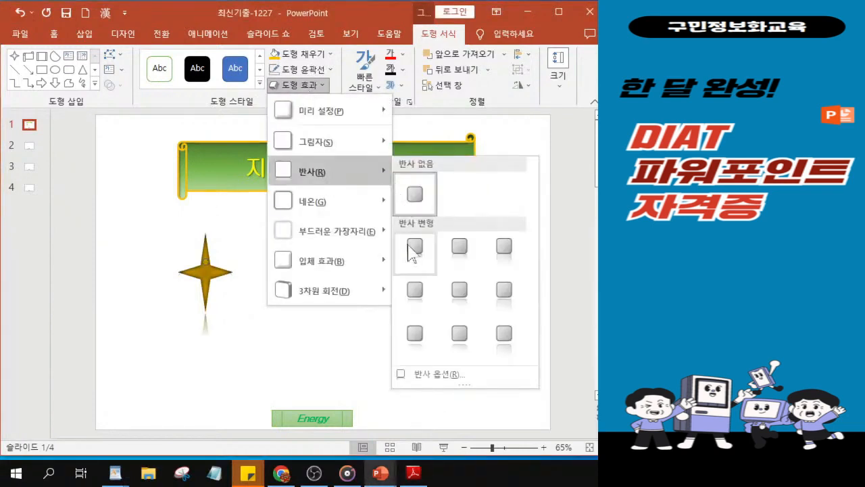
left_click(458, 250)
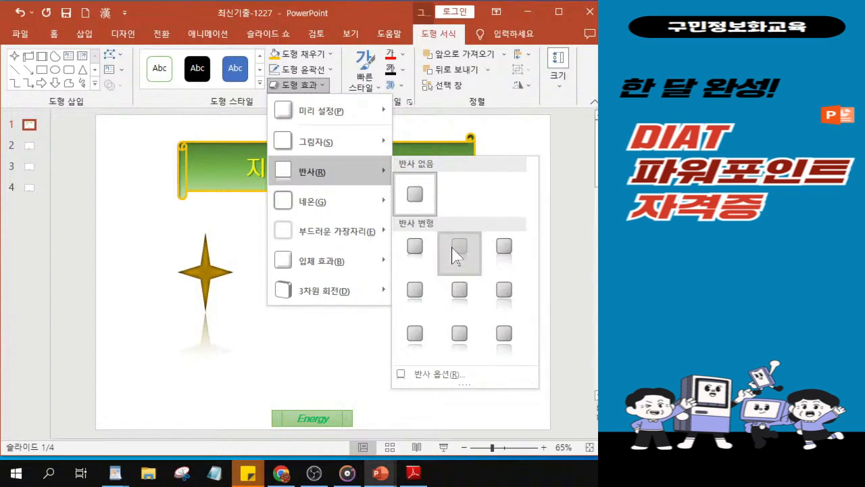
left_click(452, 256)
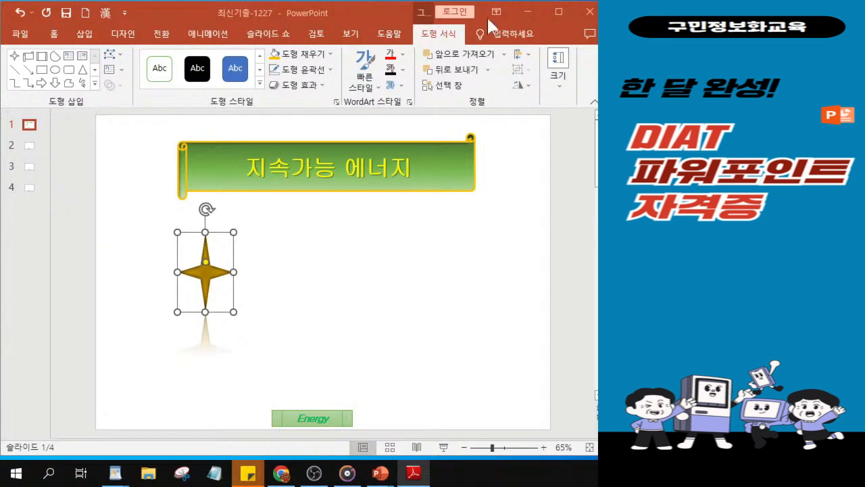
Draw a cloud shape below the right end of the title scroll and shift the star slightly left
left_click(95, 82)
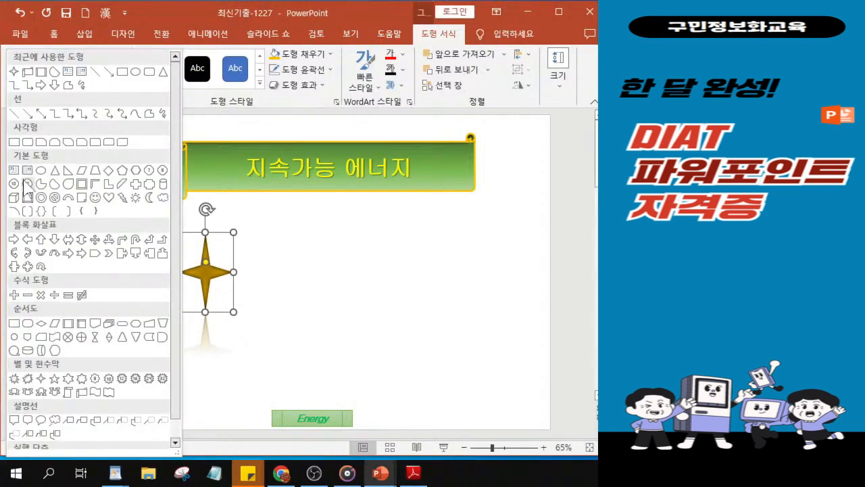
left_click(162, 198)
key("ctrl")
key("ctrl")
key("ctrl")
key("ctrl")
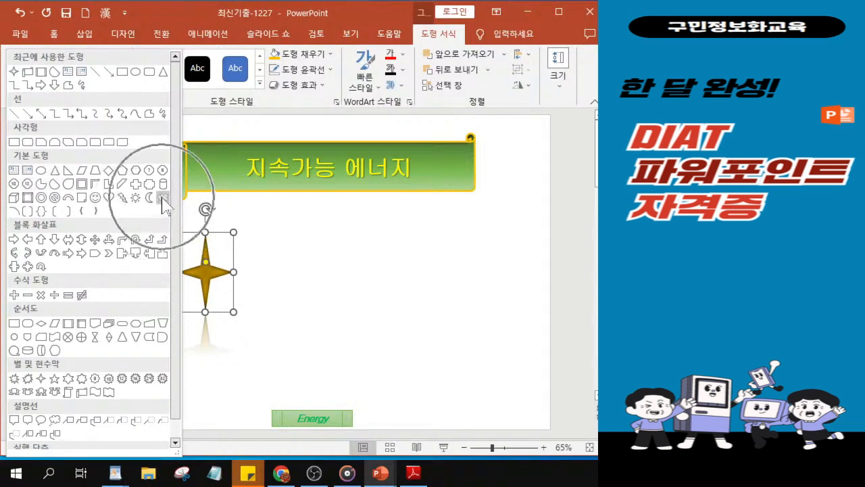
key("ctrl")
key("ctrl")
left_click(162, 198)
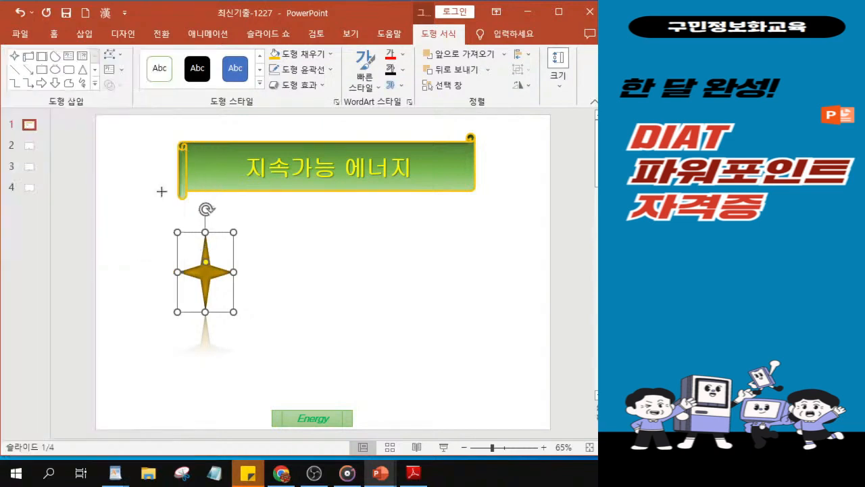
key("ctrl")
left_click_drag(411, 230, 499, 290)
left_click_drag(211, 282, 193, 282)
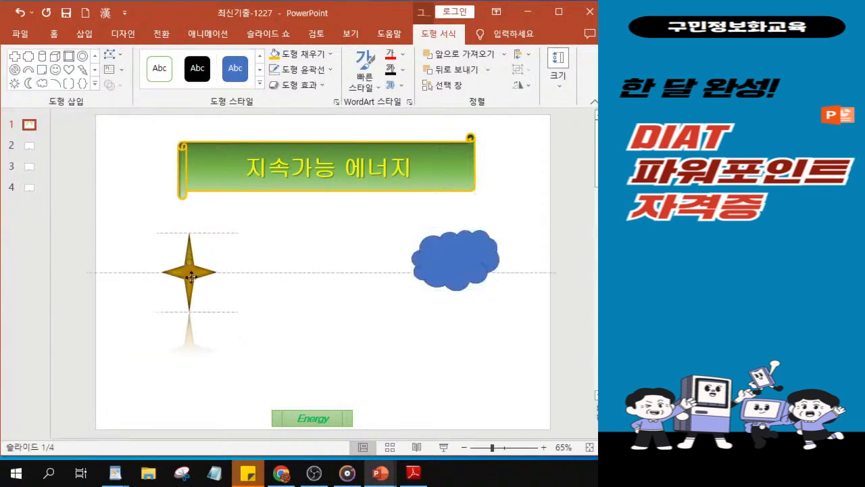
left_click_drag(439, 279, 441, 281)
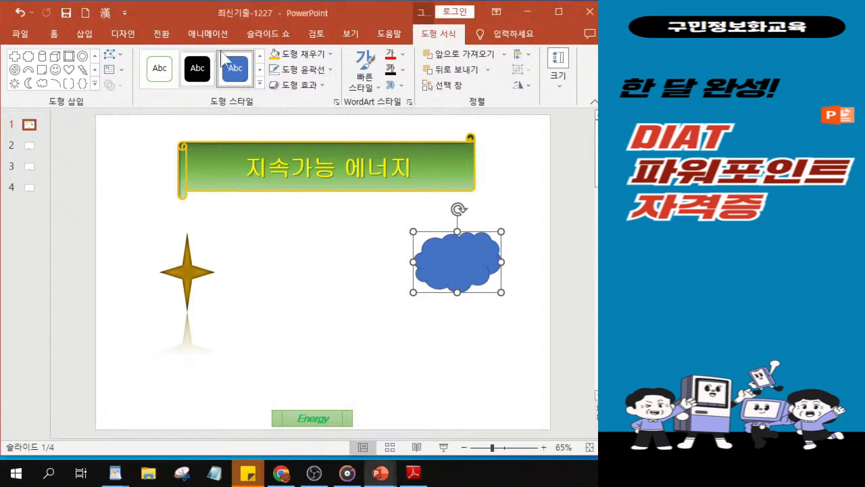
Apply the light blue theme style (테마 스타일) from the fourth row, sixth column to the cloud
left_click(259, 83)
key("ctrl")
key("ctrl")
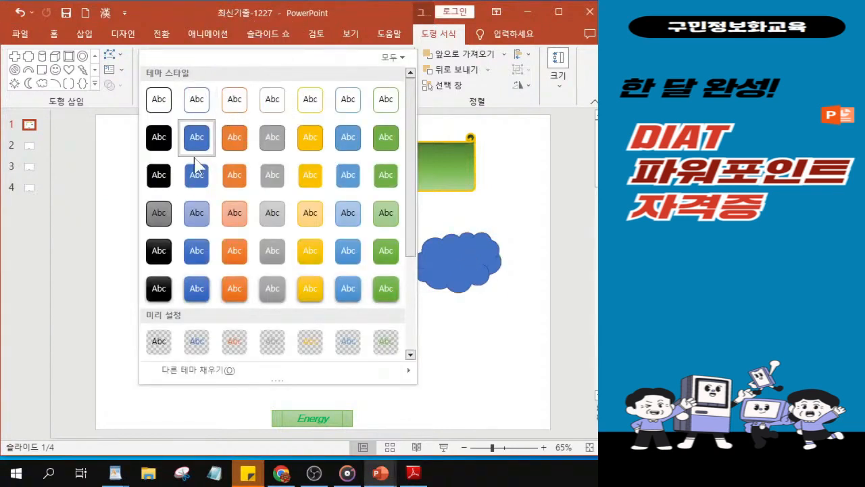
key("ctrl")
key("ctrl")
key("ctrl")
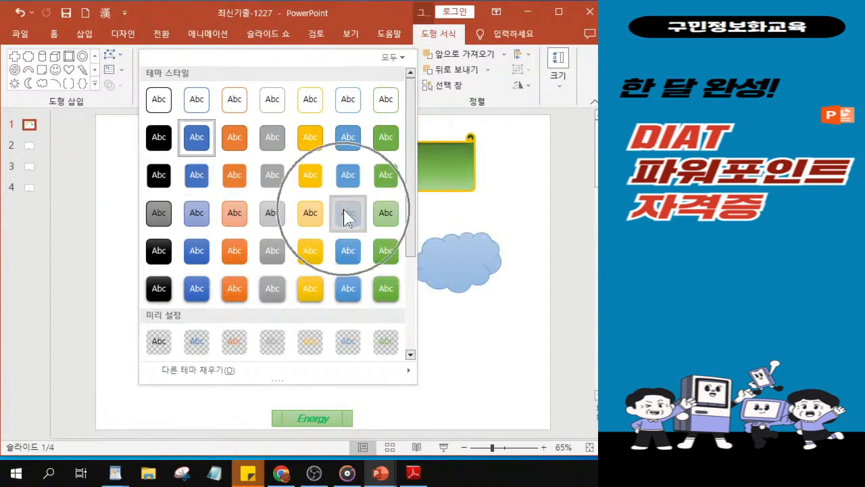
key("ctrl")
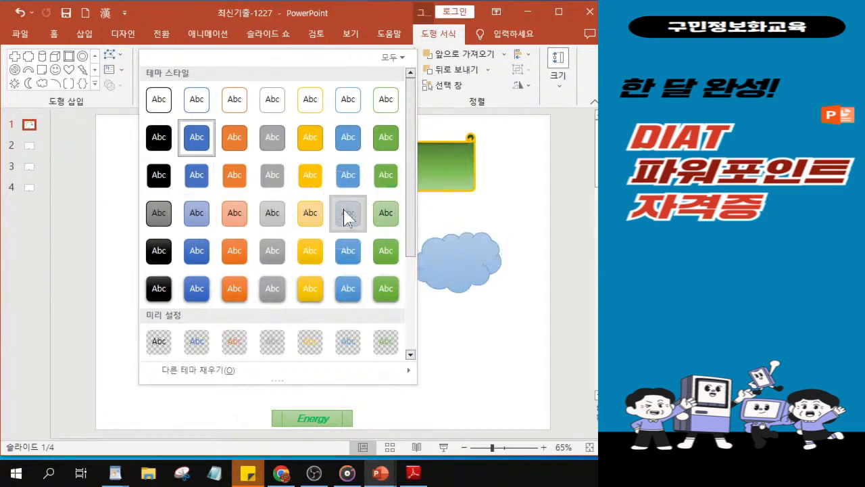
left_click(347, 215)
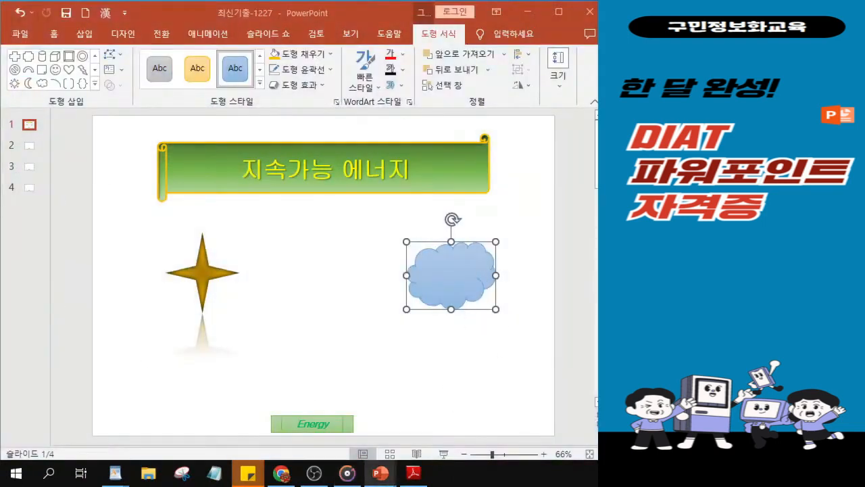
left_click(439, 276)
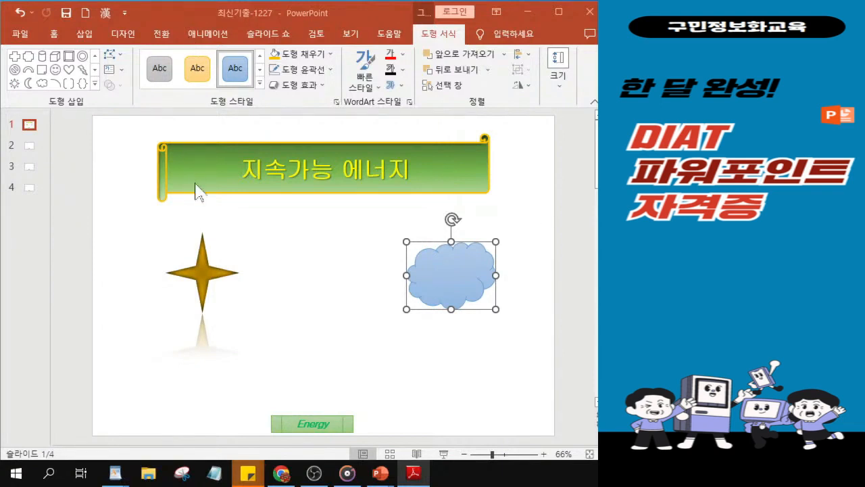
Insert the picture 그림1 from the 제2212회_디지털정보활용능력_프리젠테이션 folder inside KAIT on the desktop (바탕 화면)
left_click(93, 38)
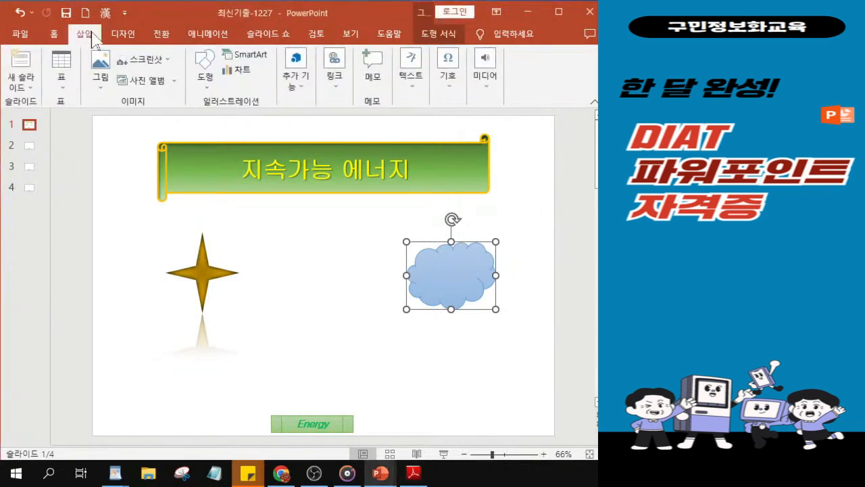
left_click(100, 81)
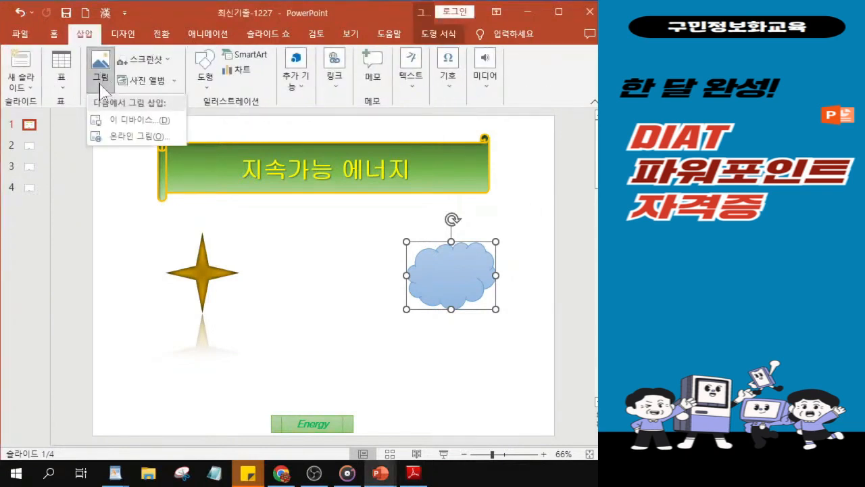
left_click(119, 125)
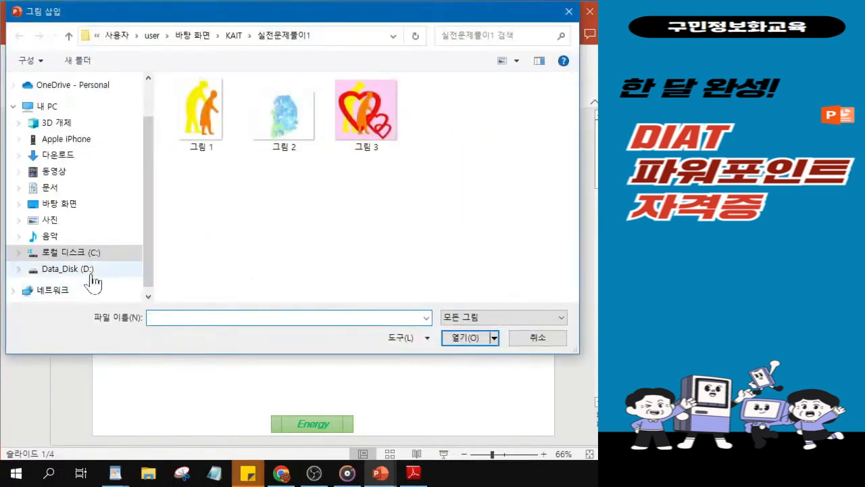
left_click(76, 205)
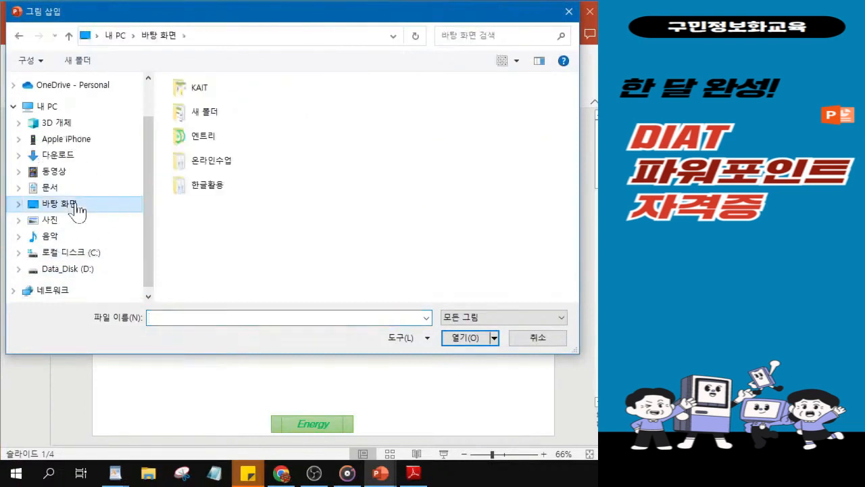
left_click(197, 95)
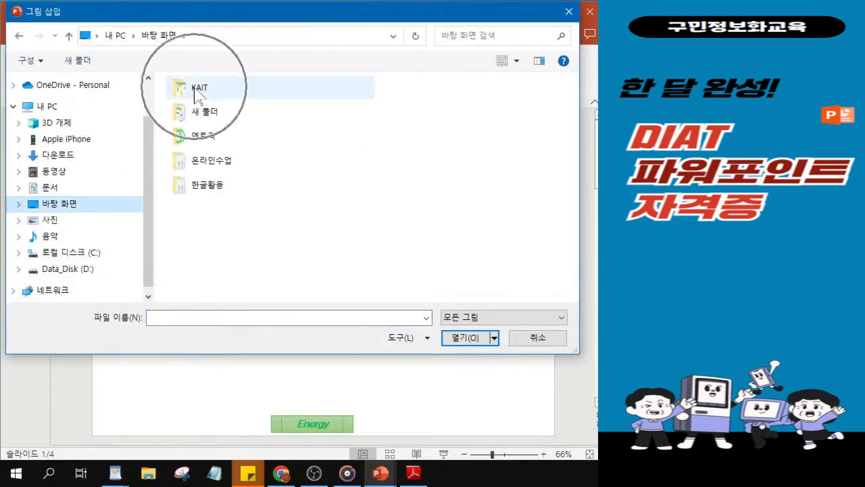
left_click(196, 94)
left_click(195, 95)
left_click(195, 93)
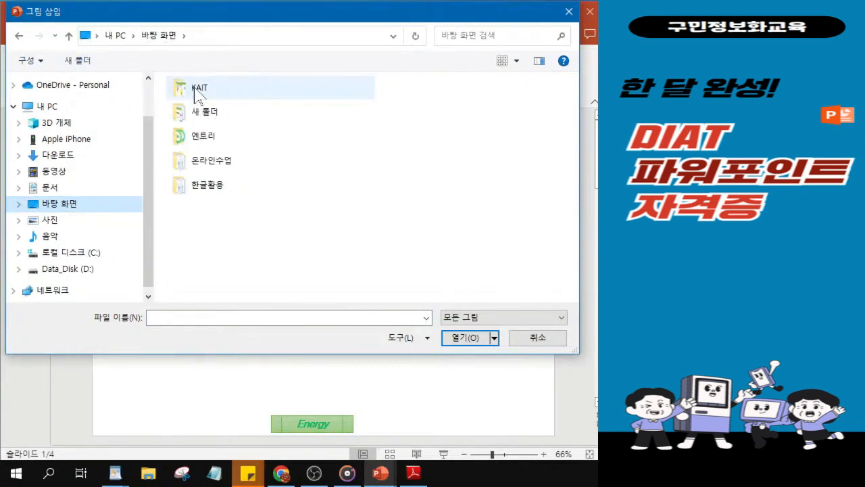
double_click(195, 93)
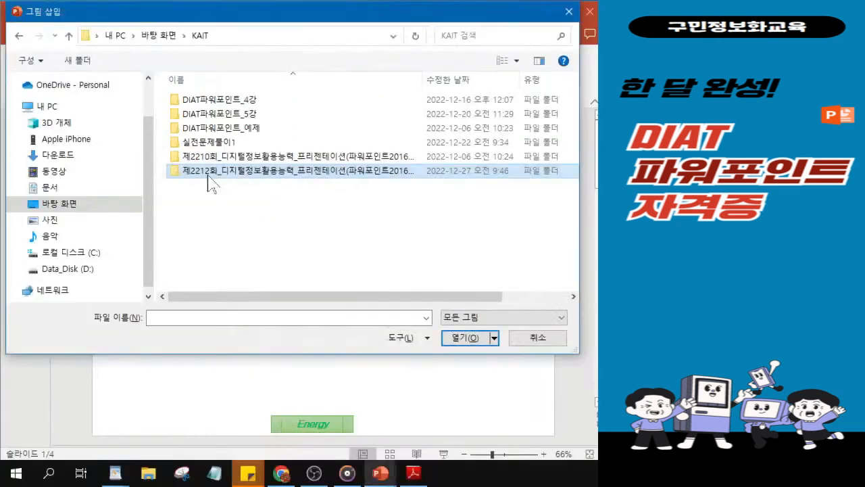
double_click(212, 171)
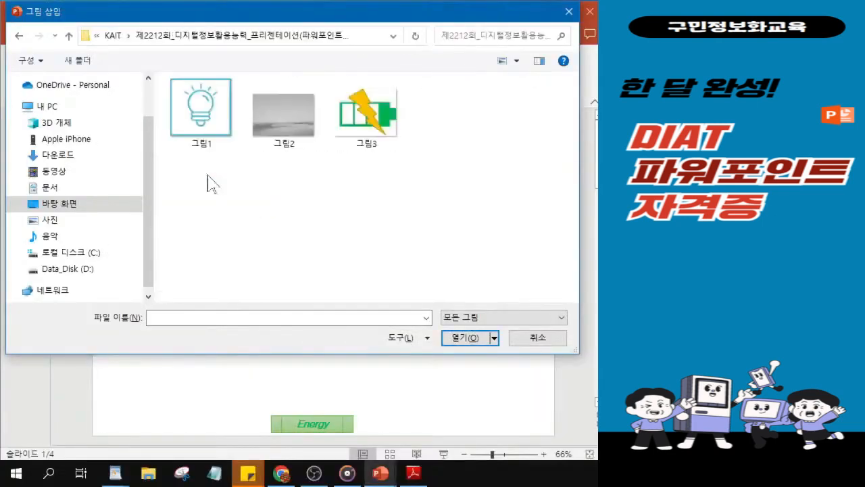
left_click(196, 113)
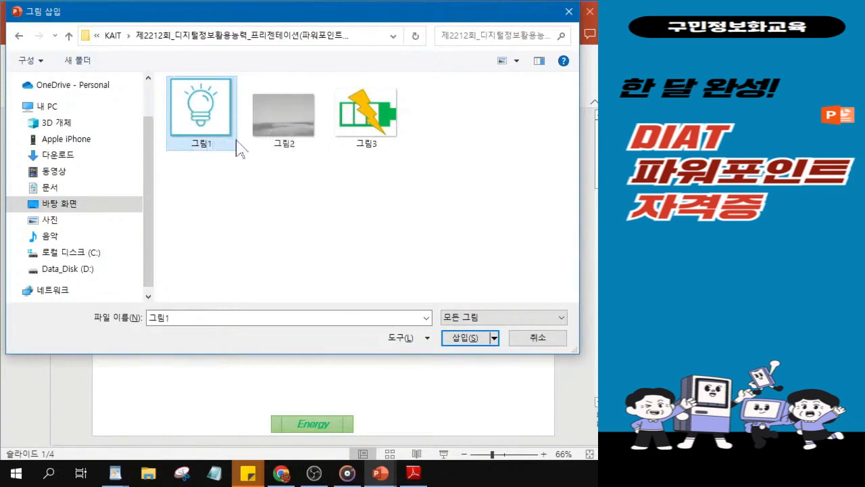
left_click(470, 339)
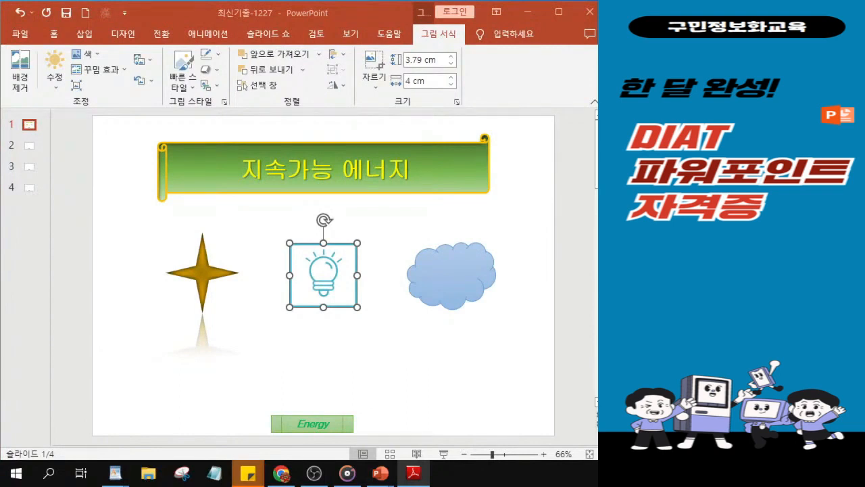
Open the size and position settings of the light bulb picture and turn off its aspect ratio lock (가로 세로 비율 고정)
key("ctrl")
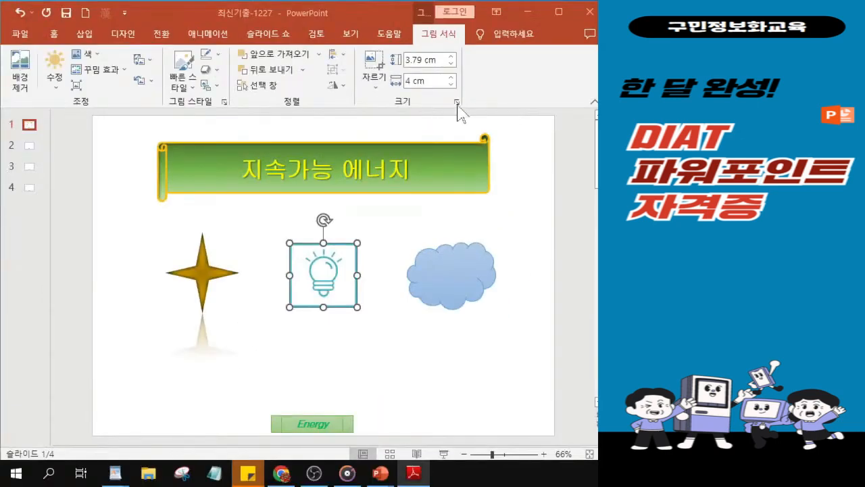
left_click(457, 102)
key("ctrl")
key("ctrl")
key("ctrl")
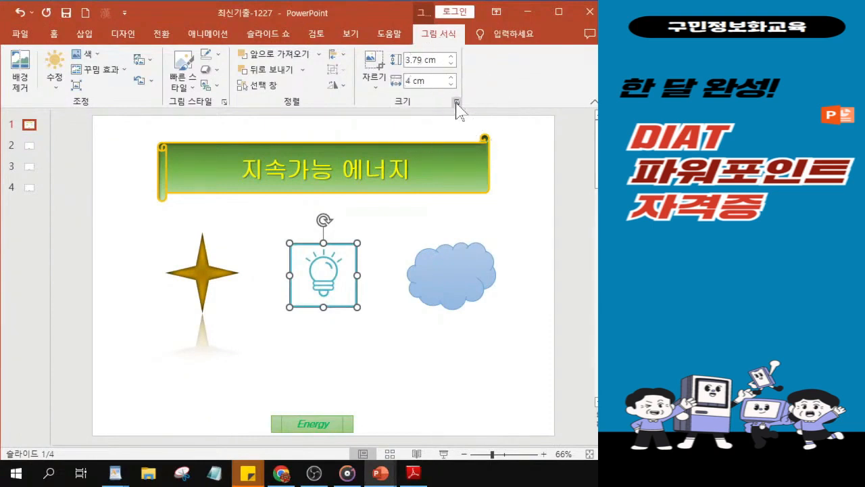
left_click(456, 103)
key("ctrl")
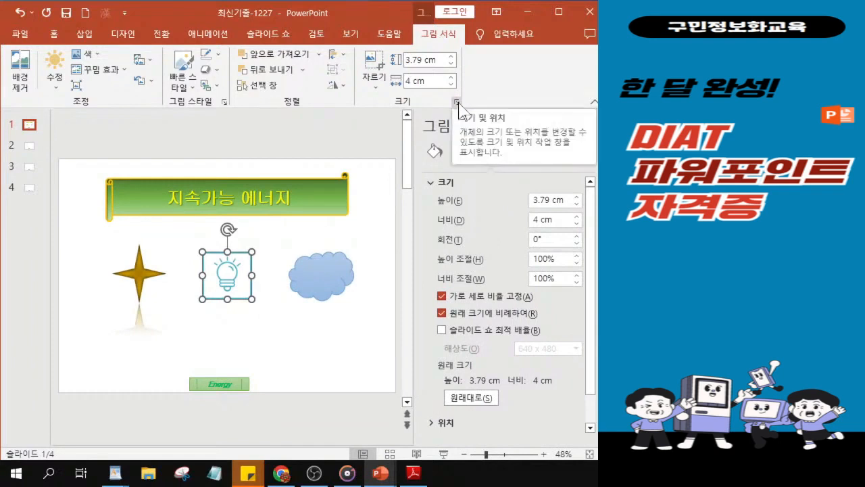
left_click(442, 297)
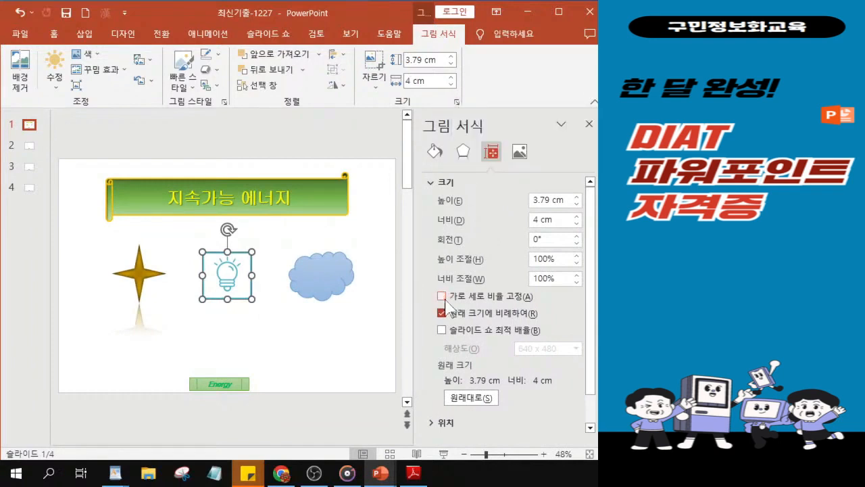
key("ctrl")
Set the light bulb picture's height to 5 cm and width to 6 cm, and centre it between the star and the cloud
left_click(553, 201)
left_click_drag(550, 201, 530, 201)
type("5")
key("Tab")
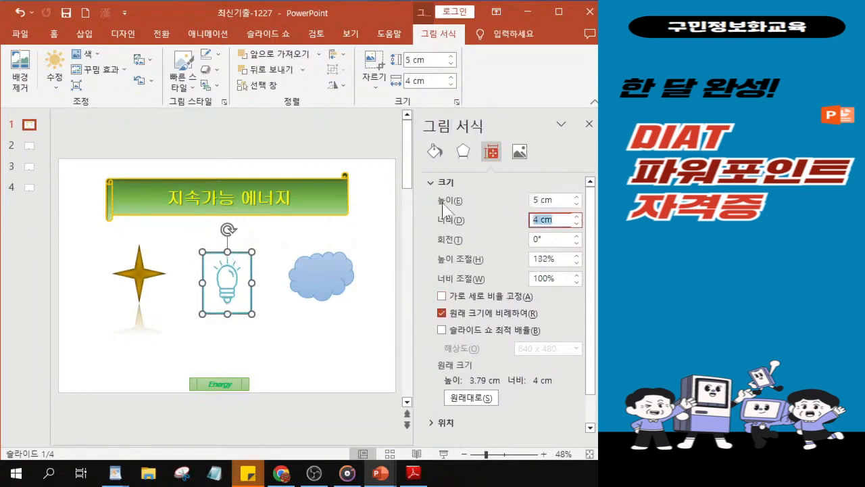
type("6")
key("Return")
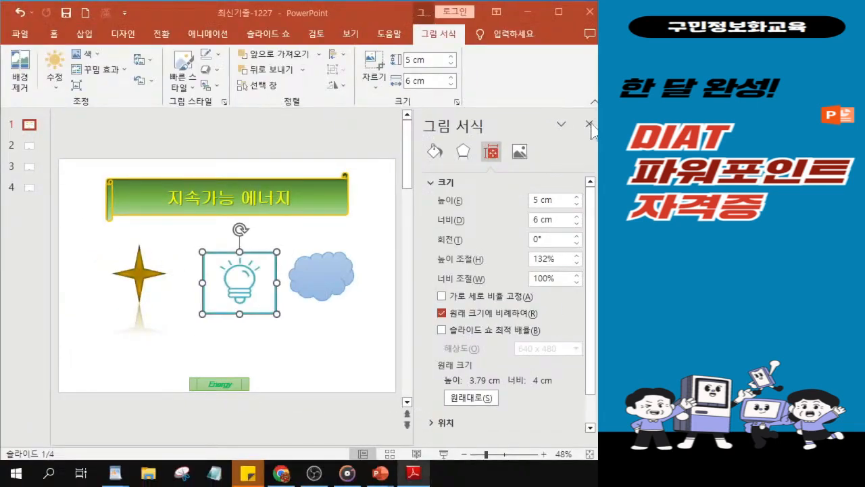
left_click(589, 125)
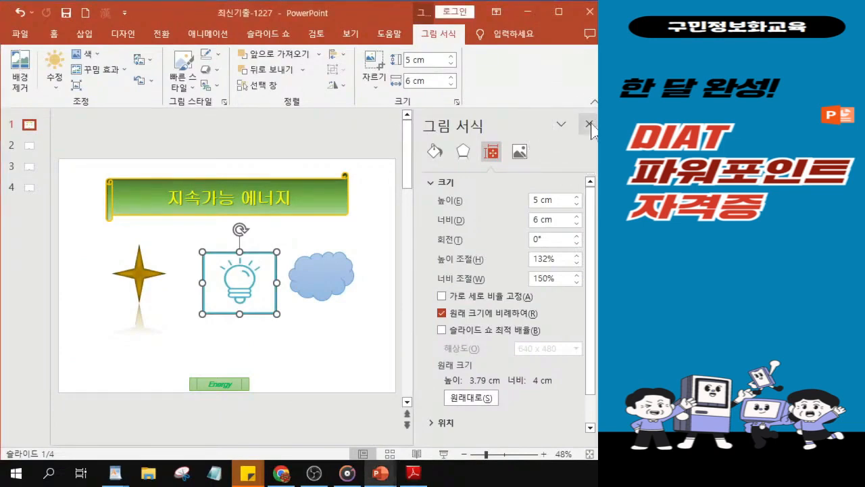
left_click(589, 124)
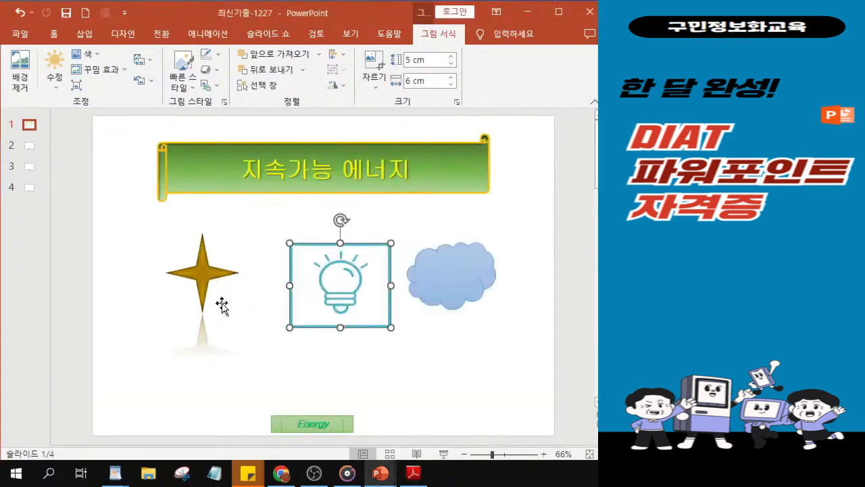
mouse_move(309, 305)
left_mouse_down()
mouse_move(291, 303)
mouse_move(299, 293)
left_mouse_up()
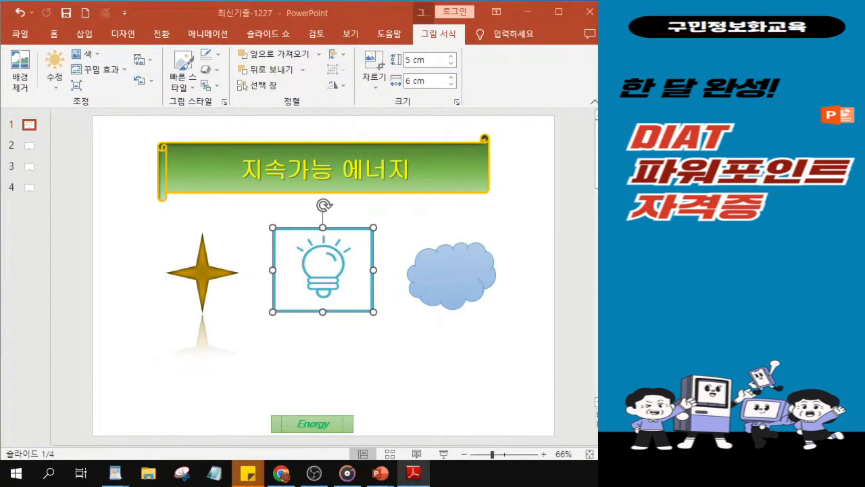
Draw a wide horizontal text box below the light bulb picture, just above the Energy shape
left_click(86, 36)
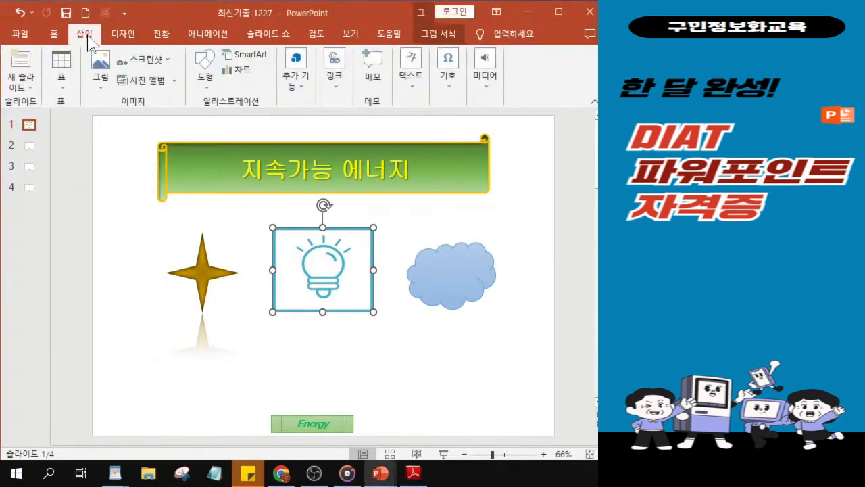
left_click(410, 92)
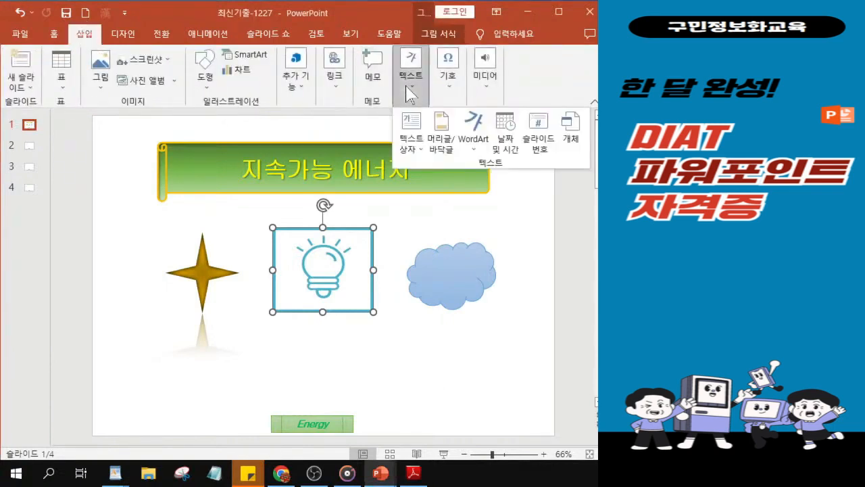
left_click(414, 147)
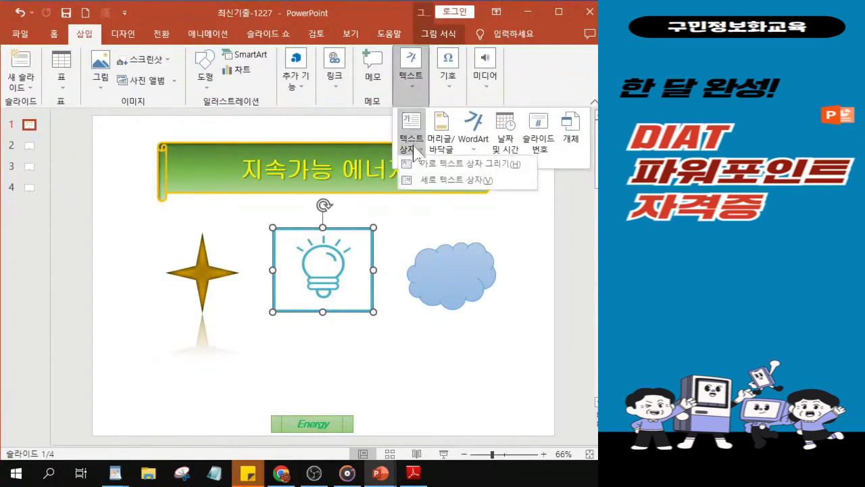
left_click(443, 169)
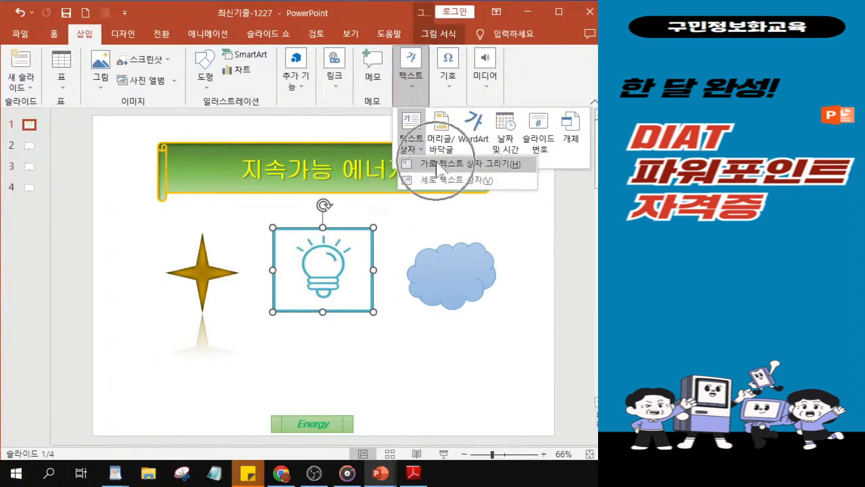
left_click(443, 169)
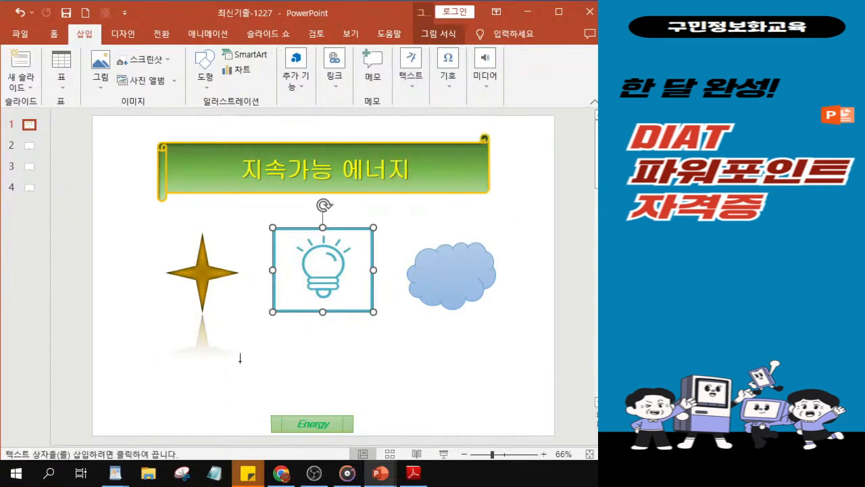
left_click_drag(223, 350, 463, 392)
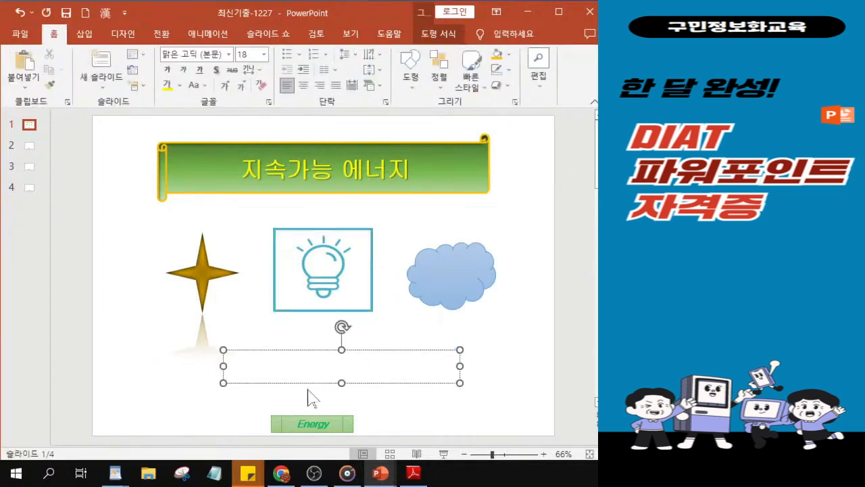
Enter the text "우리의 지속가능한 에너지" in the new text box
scroll(307, 397, "up", 3, "ctrl")
scroll(307, 397, "up", 2, "ctrl")
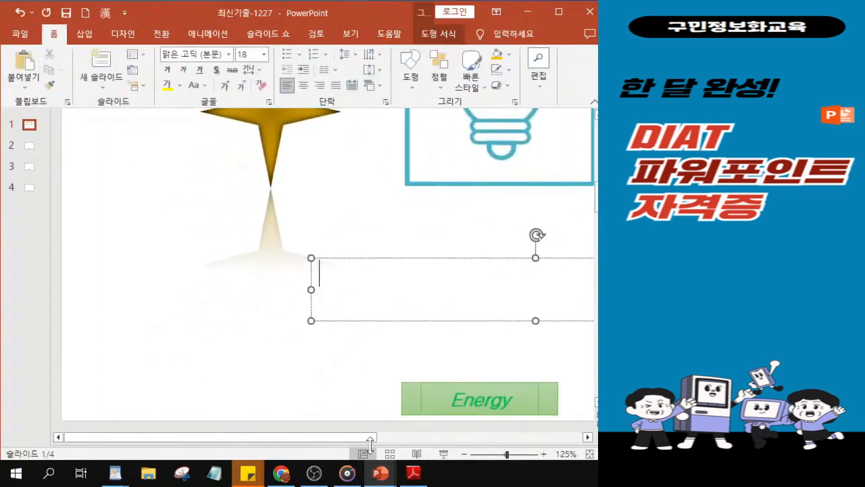
left_click_drag(367, 436, 408, 442)
left_click_drag(427, 449, 473, 448)
type("우리의 ㅈ")
type("ㅣ속")
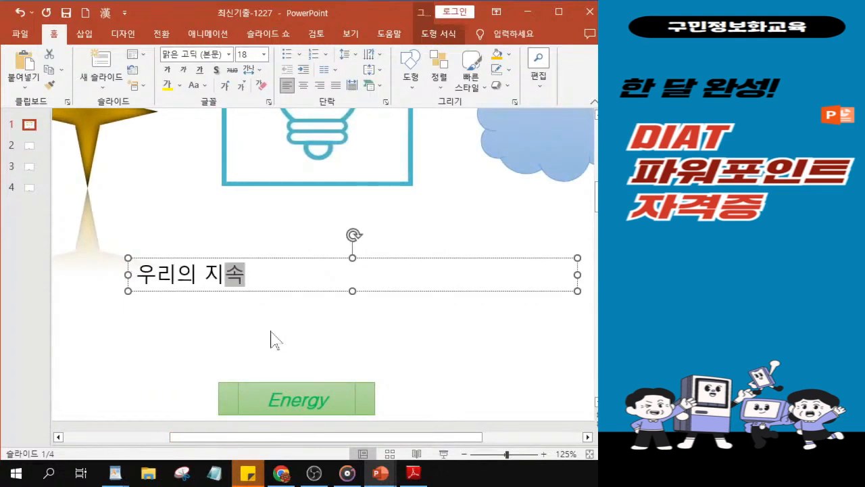
type("가증한 ")
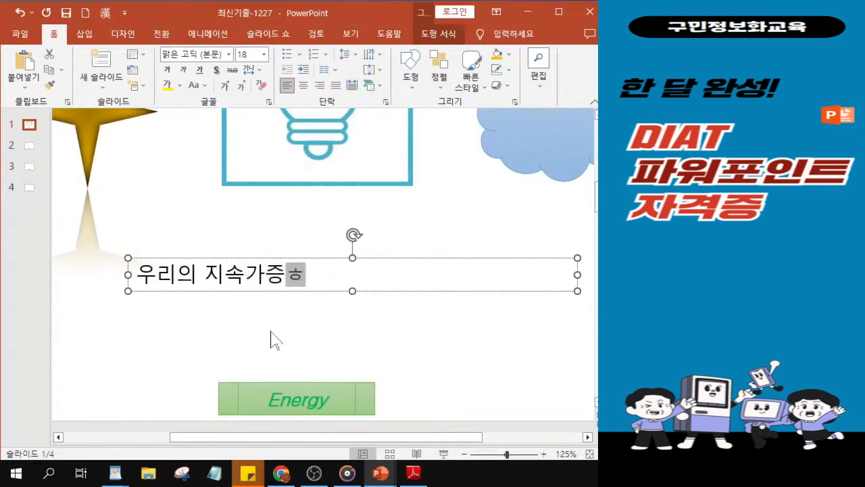
type("에너지")
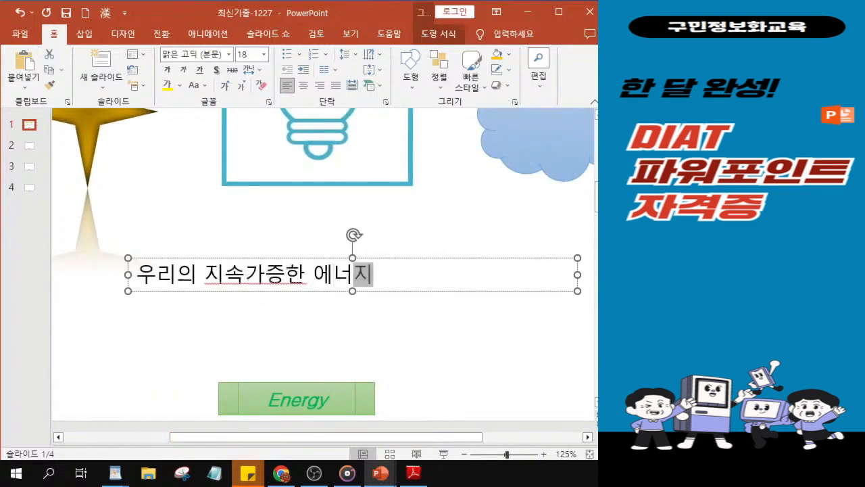
left_click(298, 274)
key("BackSpace")
type("능")
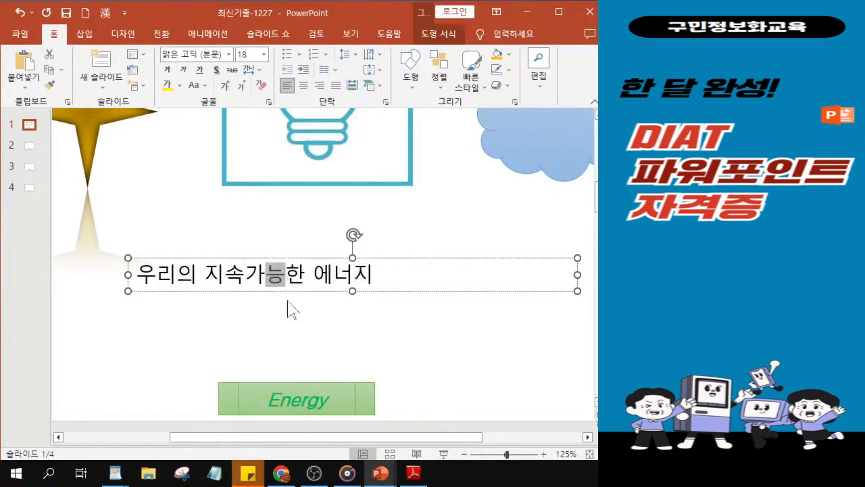
scroll(245, 302, "up", 10)
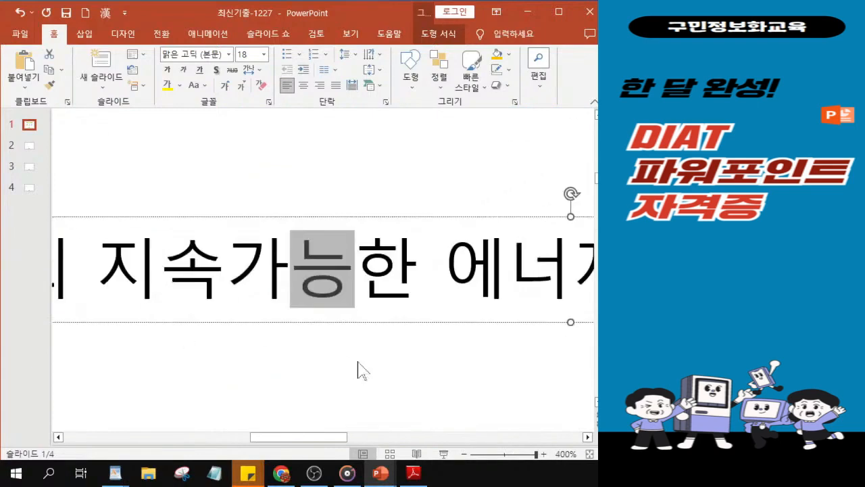
scroll(309, 372, "down", 3)
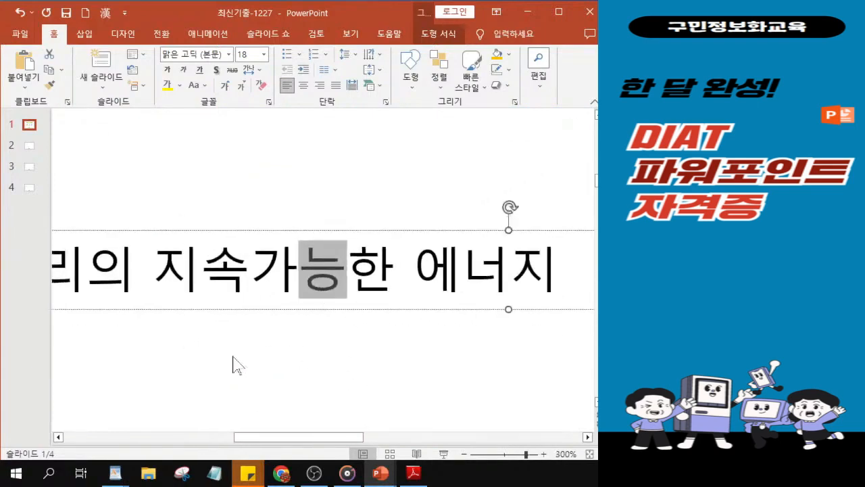
left_click_drag(326, 425, 311, 444)
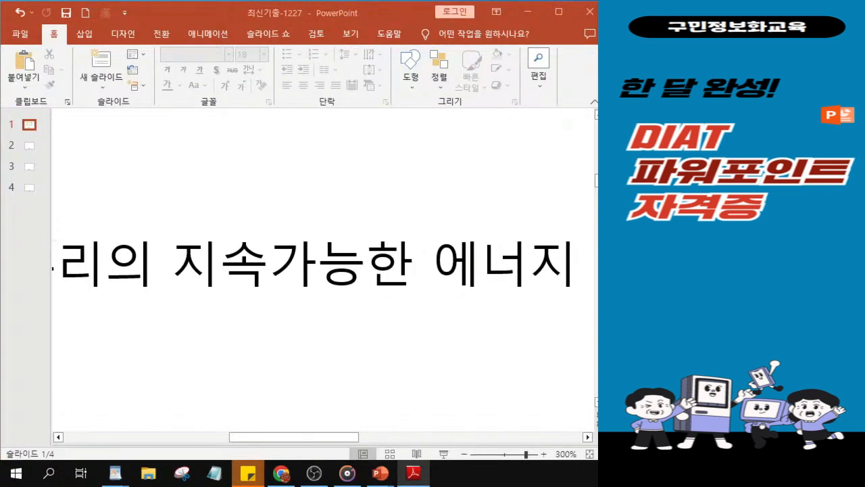
left_click(318, 278)
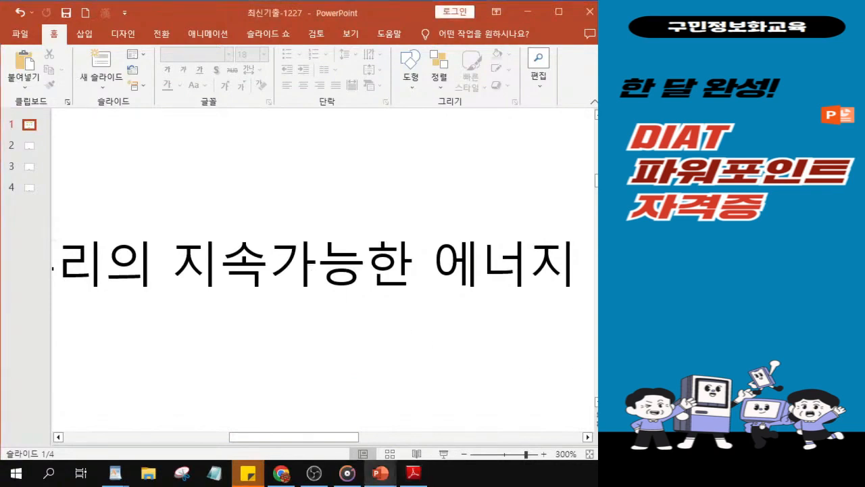
scroll(317, 278, "down", 1)
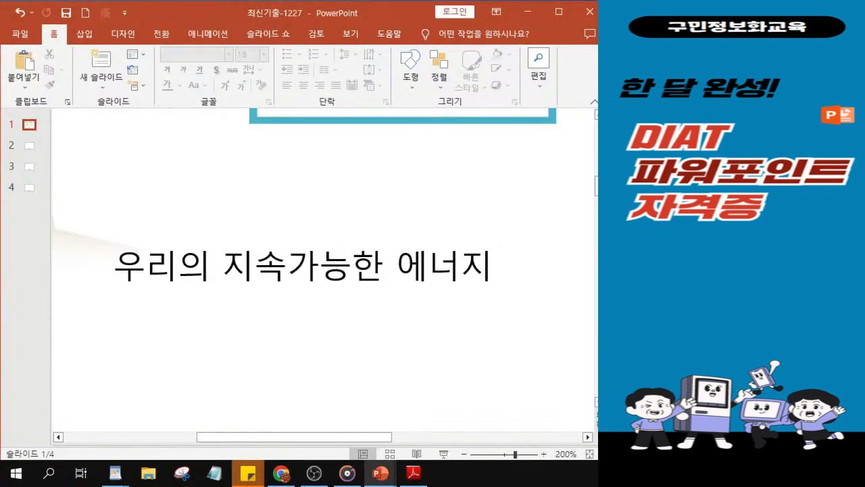
Select the whole "우리의 지속가능한 에너지" text box and set its font to 돋움
left_click(126, 284)
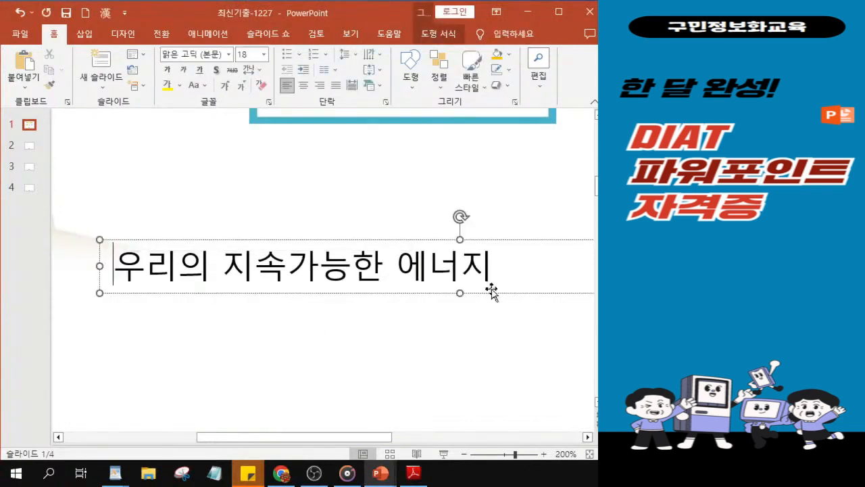
left_click_drag(492, 290, 493, 304)
key("ctrl")
key("ctrl")
key("ctrl")
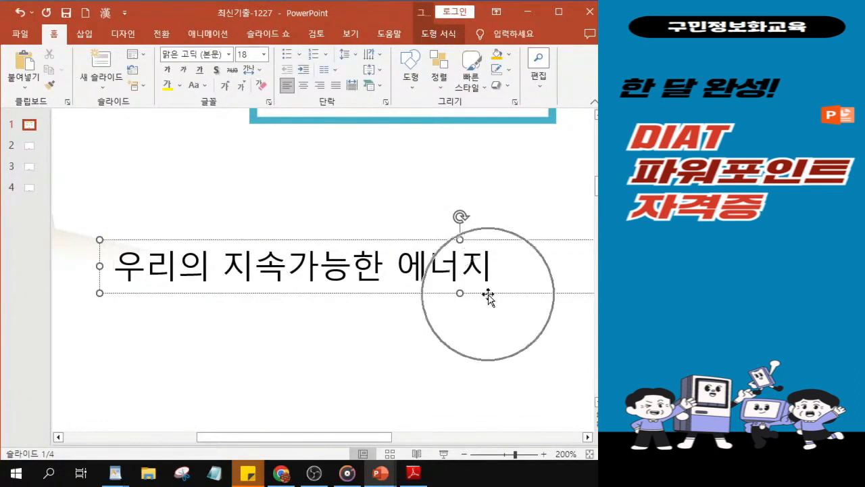
left_click(489, 293)
key("ctrl")
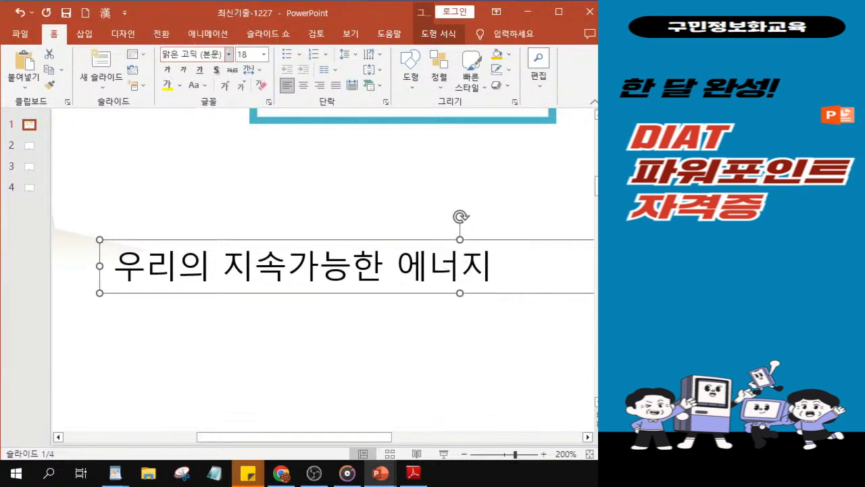
left_click(230, 54)
left_click(229, 54)
left_click(229, 54)
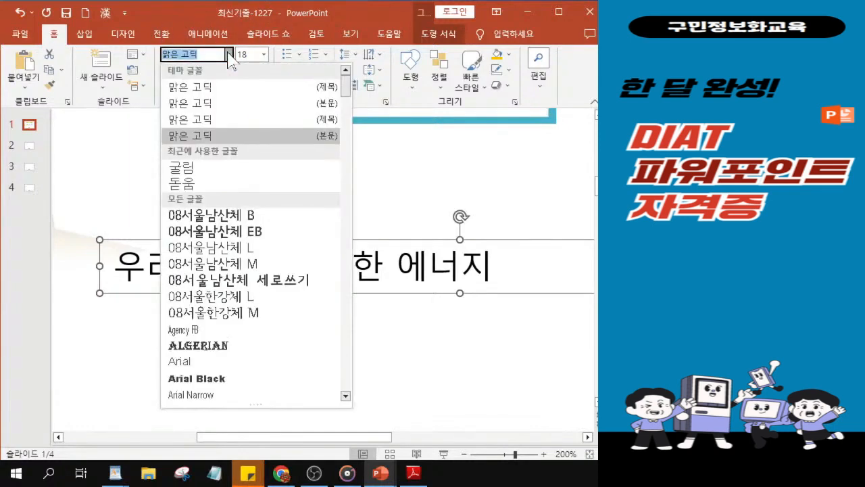
left_click(179, 193)
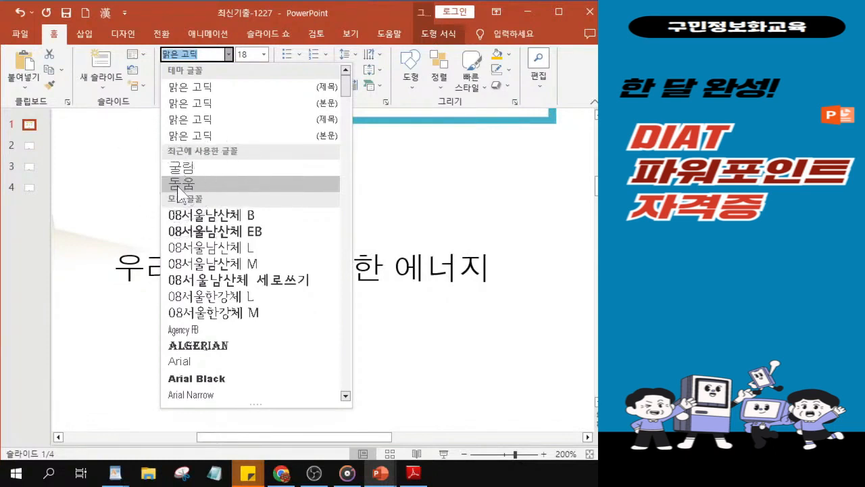
left_click(178, 188)
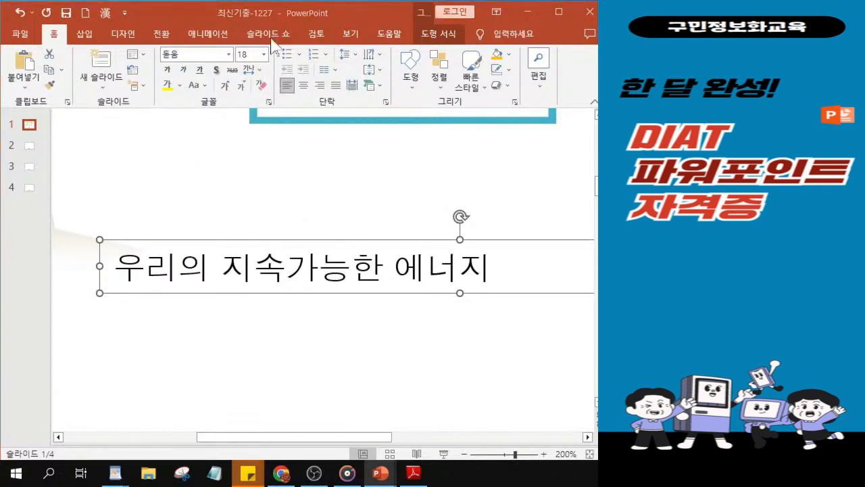
Set the text box's font size to 32 and make its text bold, italic and underlined
left_click(247, 54)
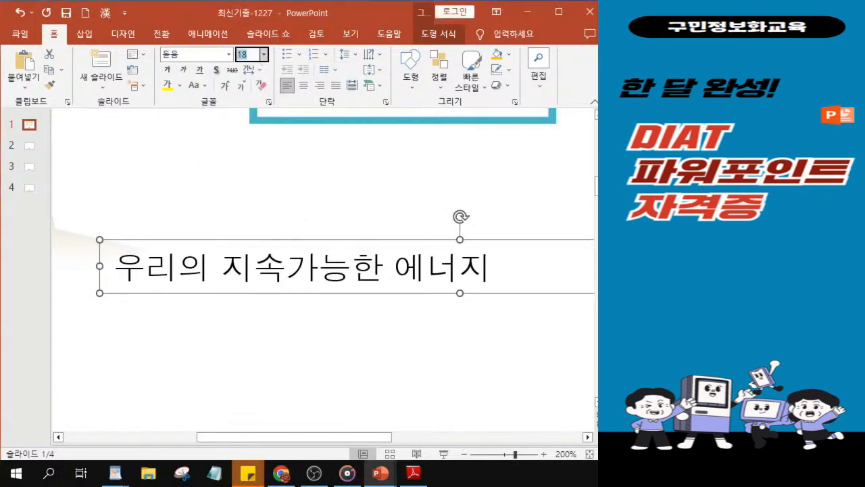
key("BackSpace")
key("Return")
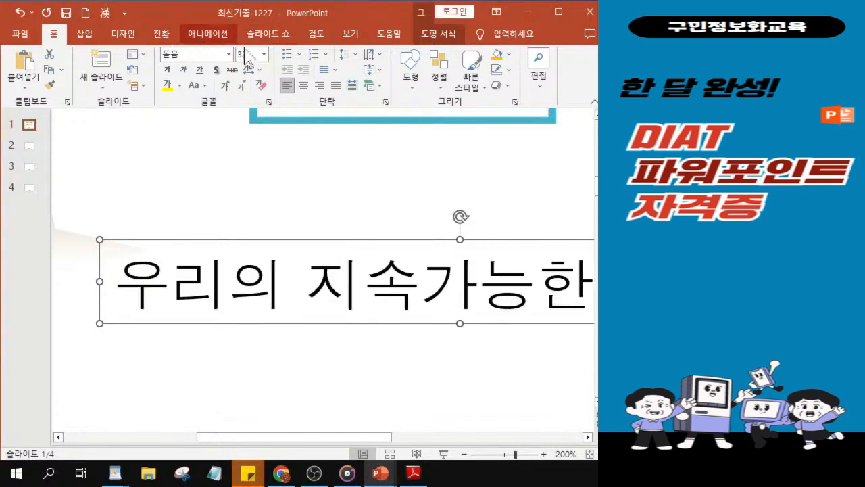
left_click(167, 71)
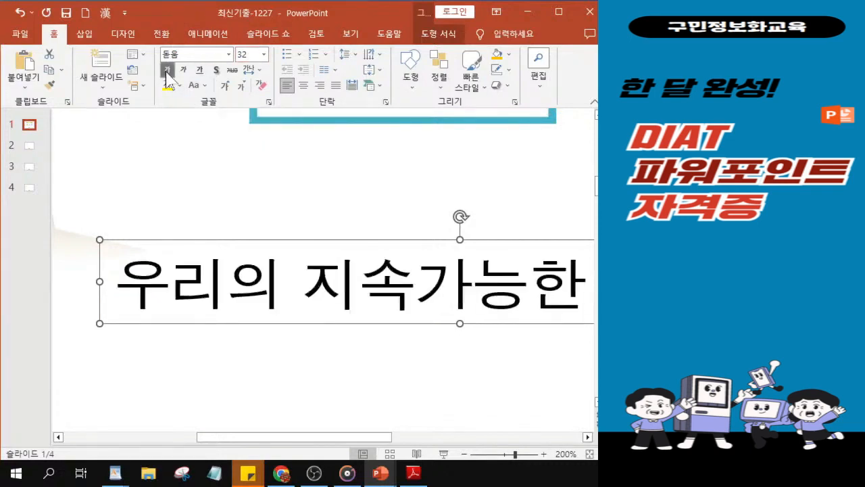
left_click(183, 70)
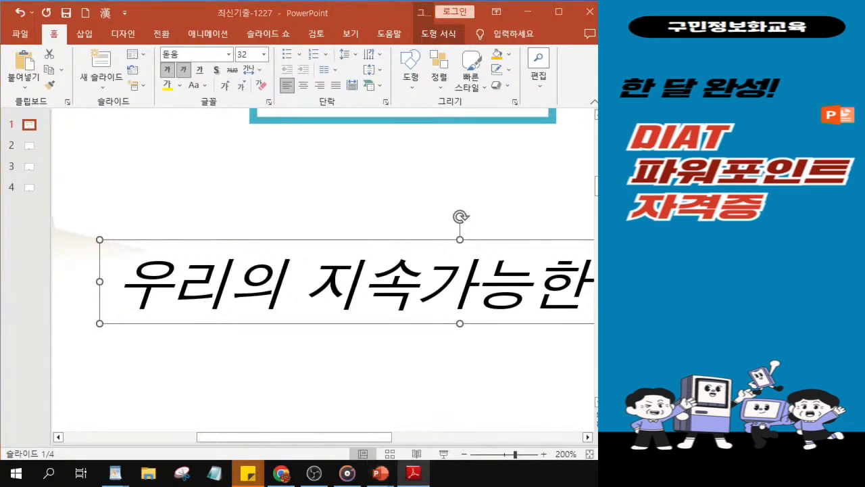
left_click(198, 70)
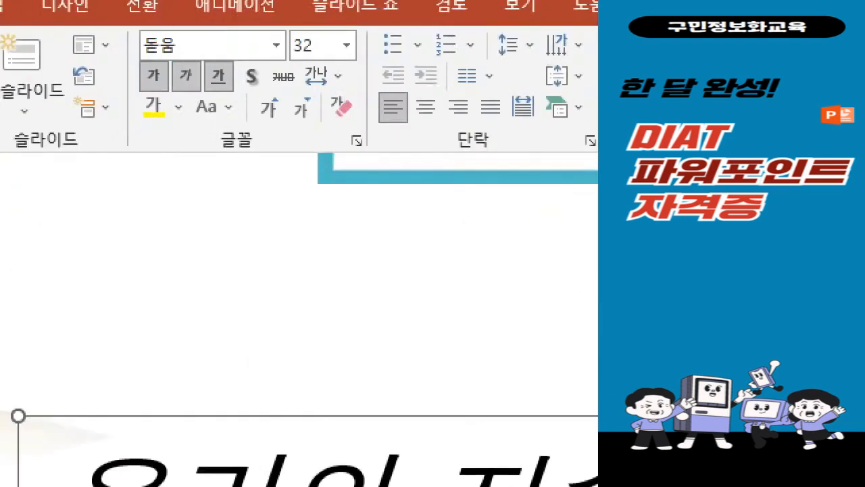
mouse_move(141, 23)
left_mouse_down()
mouse_move(259, 58)
mouse_move(330, 59)
left_mouse_up()
mouse_move(132, 60)
left_mouse_down()
mouse_move(187, 113)
mouse_move(247, 100)
left_mouse_up()
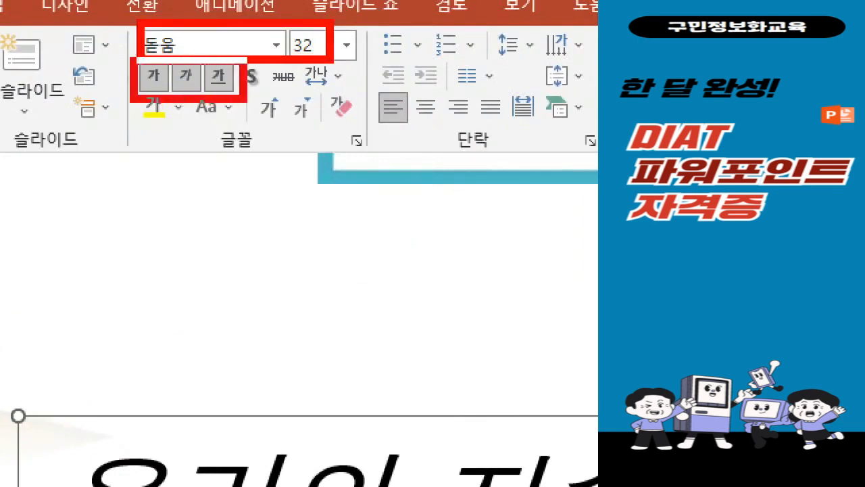
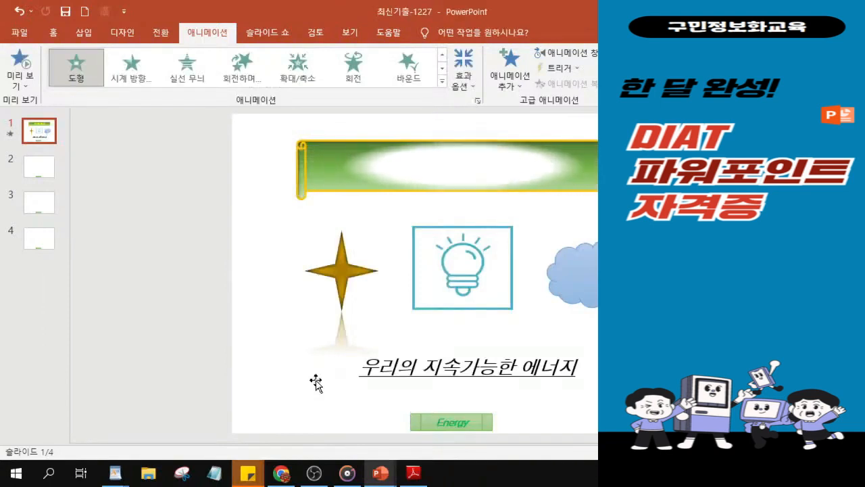
Save the presentation and open slide 2 for editing
double_click(457, 10)
left_click_drag(329, 30, 301, 13)
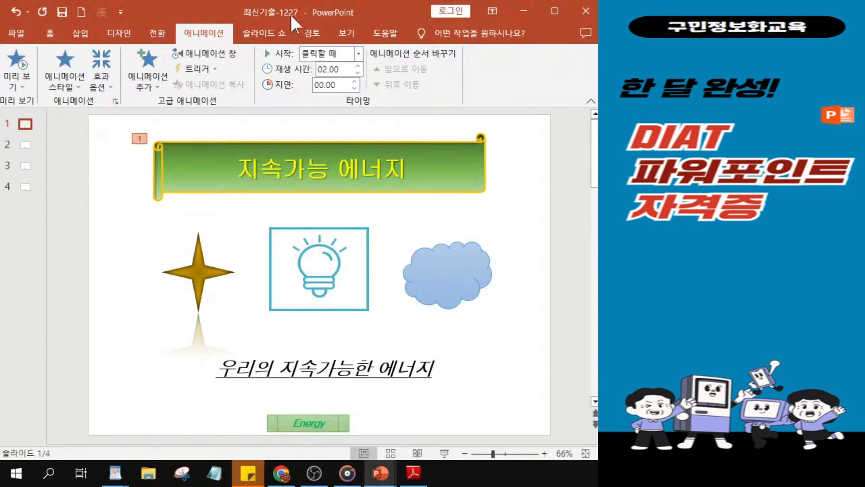
left_click(64, 11)
left_click(25, 147)
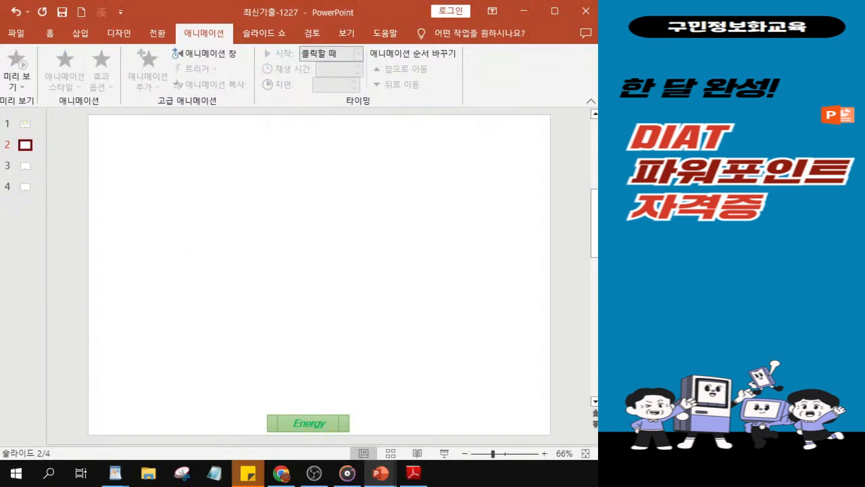
Switch to the exam sheet PDF in Adobe Reader and examine the required output layout (출력형태) and shapes for slide 2
key("alt+Tab")
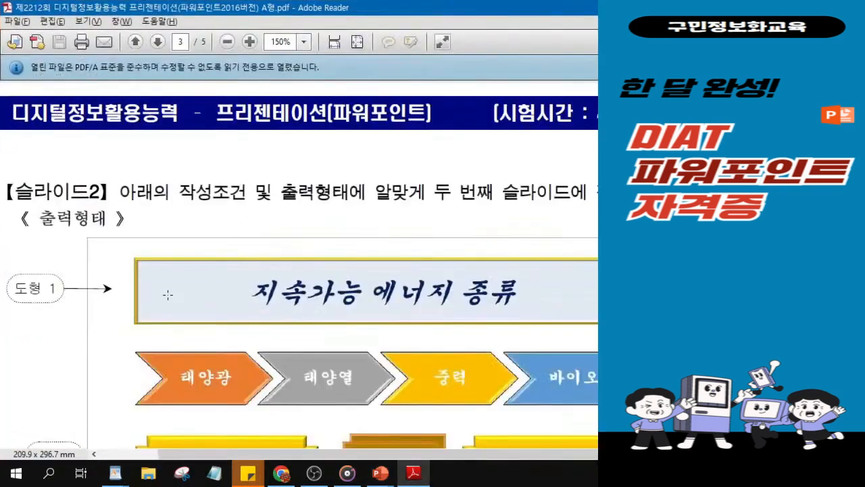
scroll(165, 259, "down", 3)
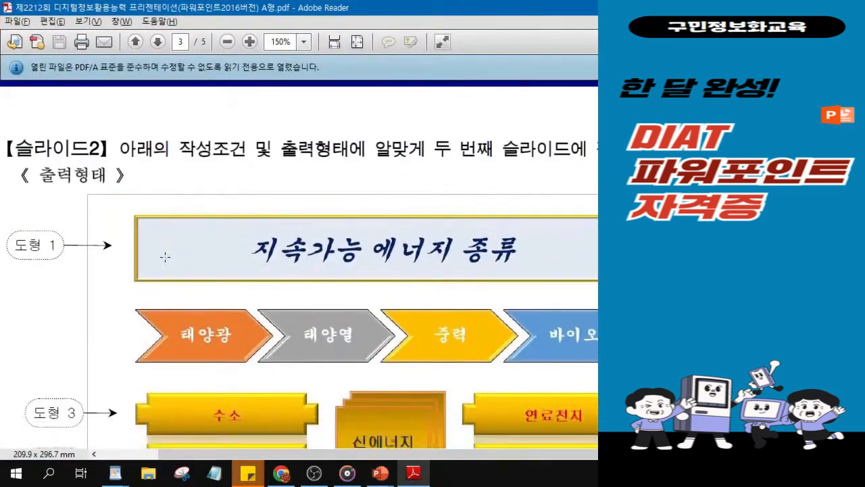
scroll(164, 257, "down", 2)
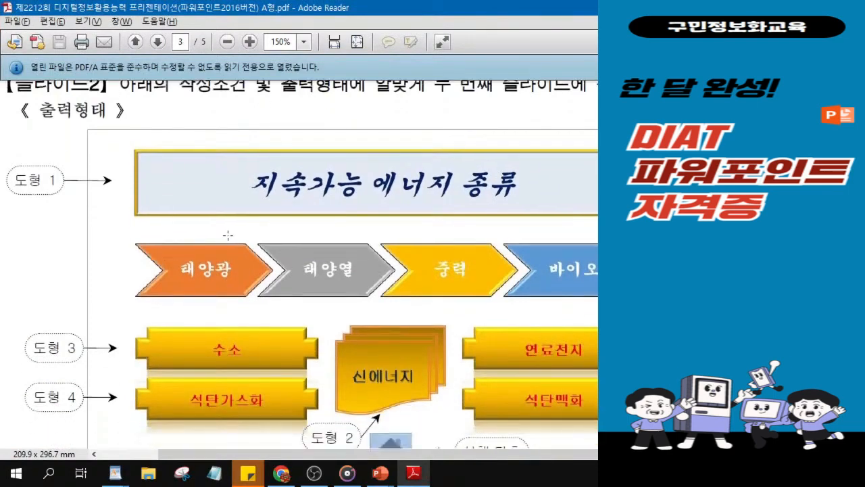
scroll(227, 235, "down", 1)
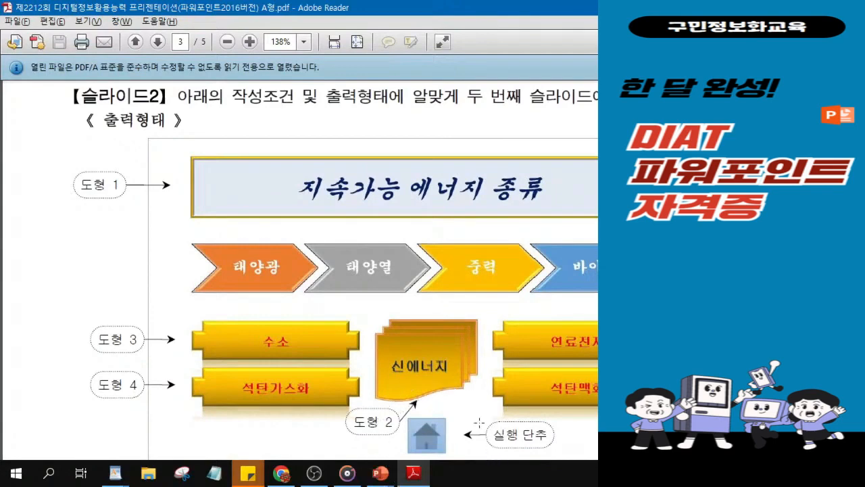
scroll(480, 423, "down", 1)
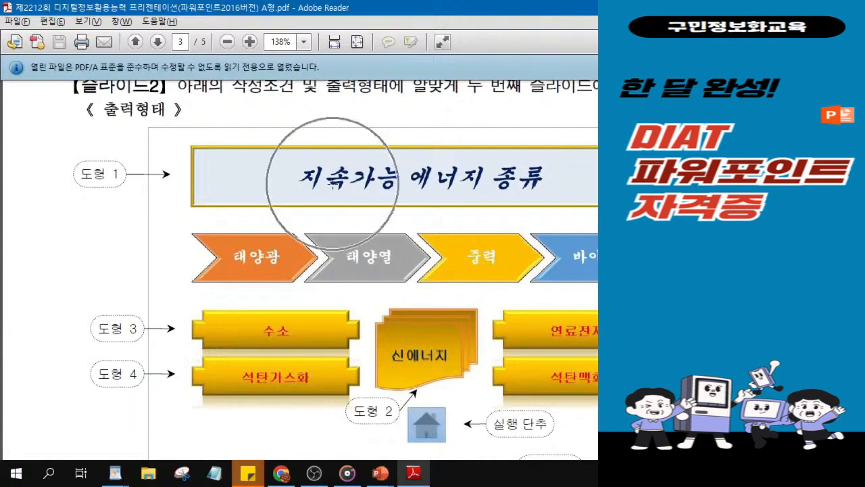
left_click_drag(539, 9, 737, 42)
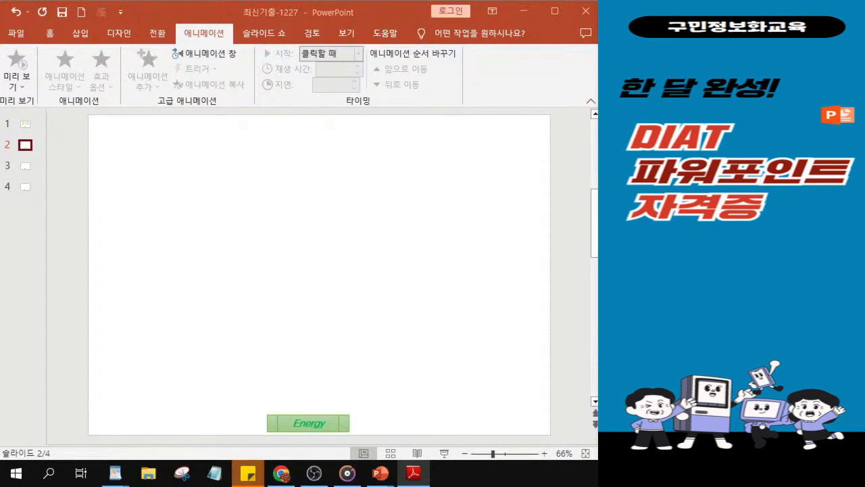
Draw a wide pentagon block arrow across the upper part of slide 2 in PowerPoint and pull its flat end slightly inward
left_click(52, 34)
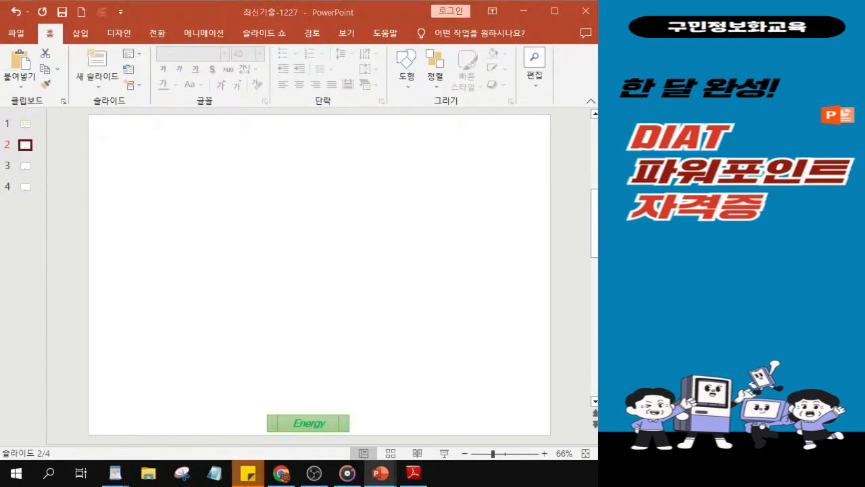
left_click(407, 84)
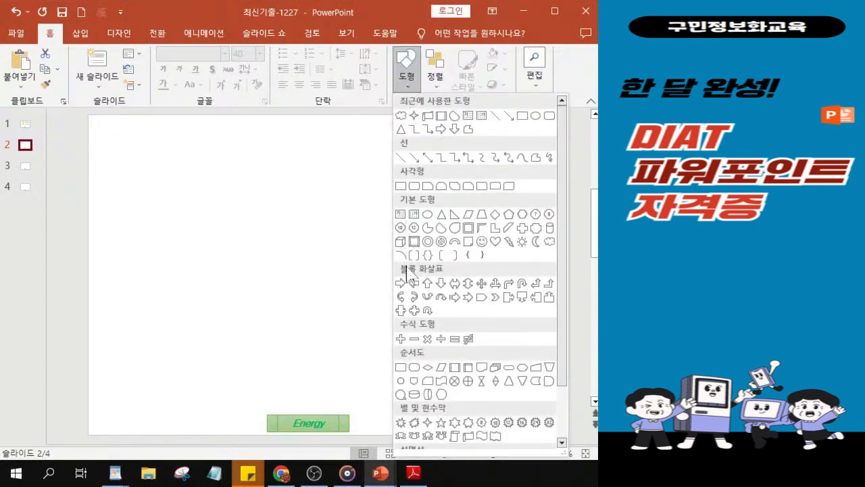
left_click(478, 298)
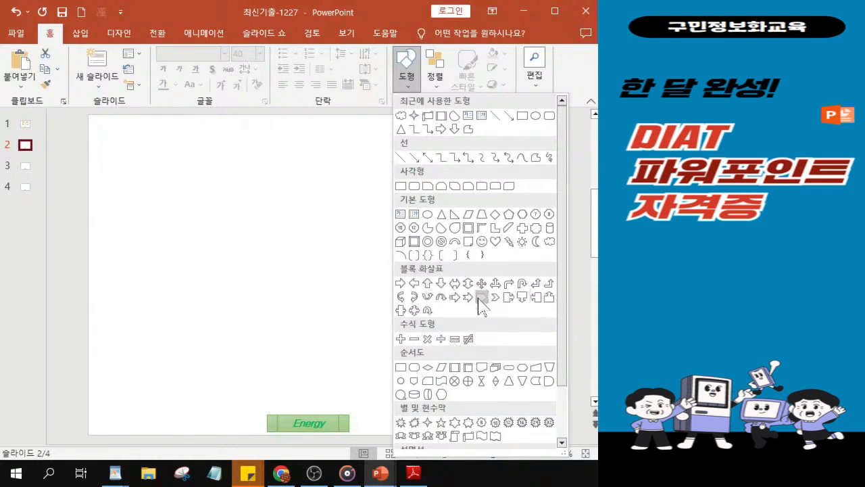
left_click(481, 298)
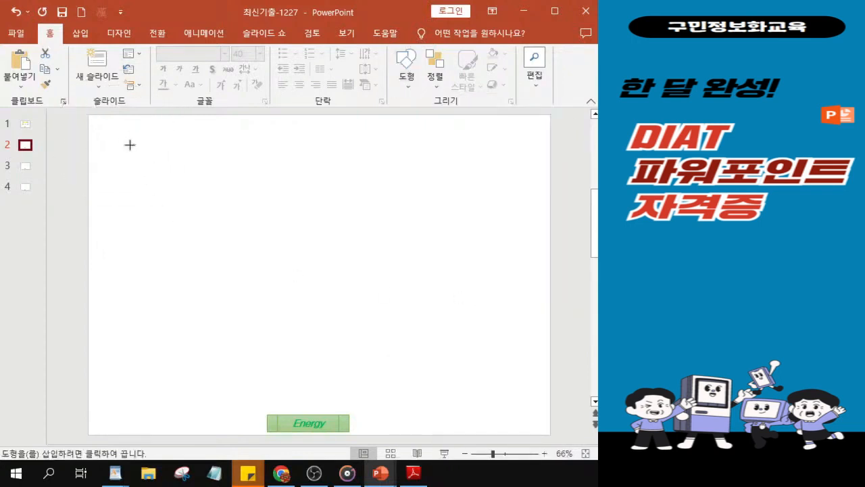
left_click_drag(116, 135, 515, 183)
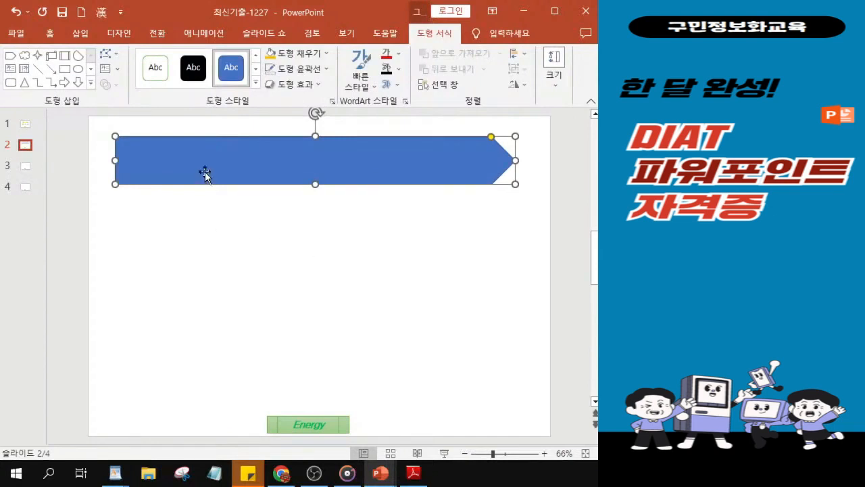
left_click_drag(115, 160, 123, 161)
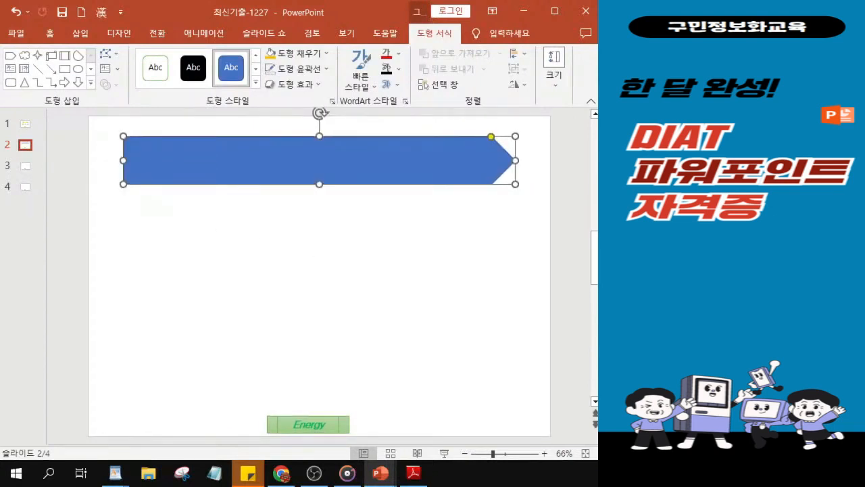
key("alt+Tab")
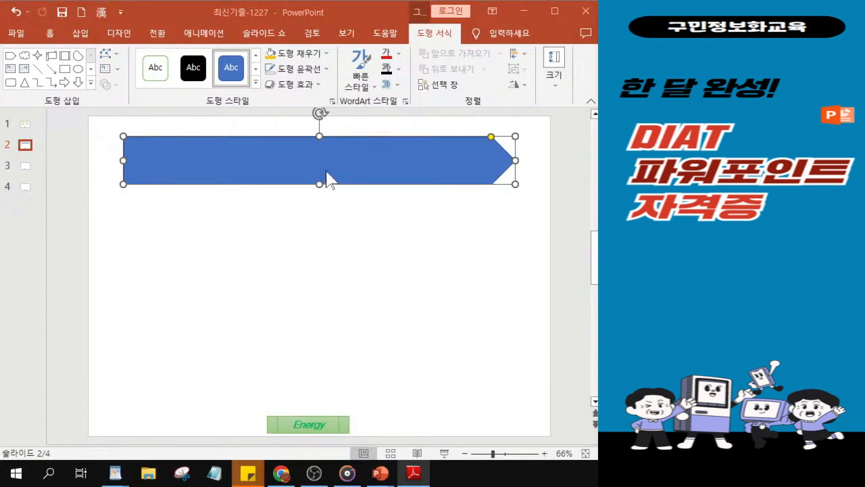
Fill the arrow-shaped title box on slide 2 with the lightest tint of the blue-gray theme colour
left_click(326, 172)
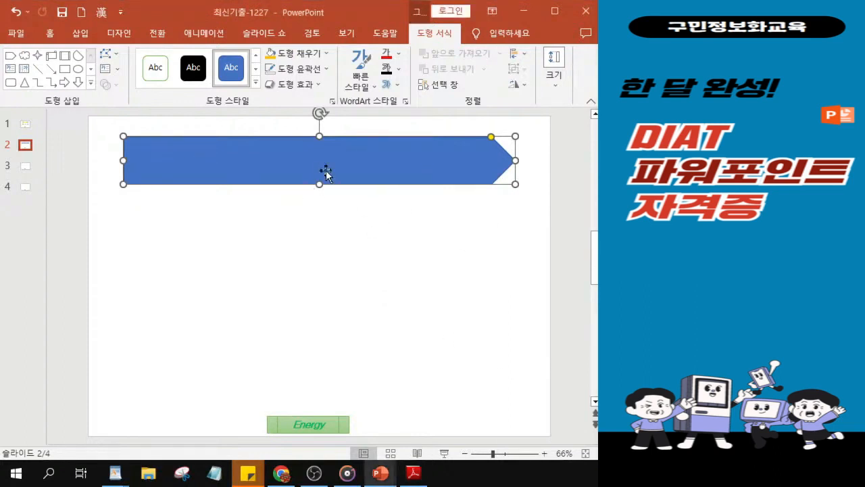
left_click(295, 54)
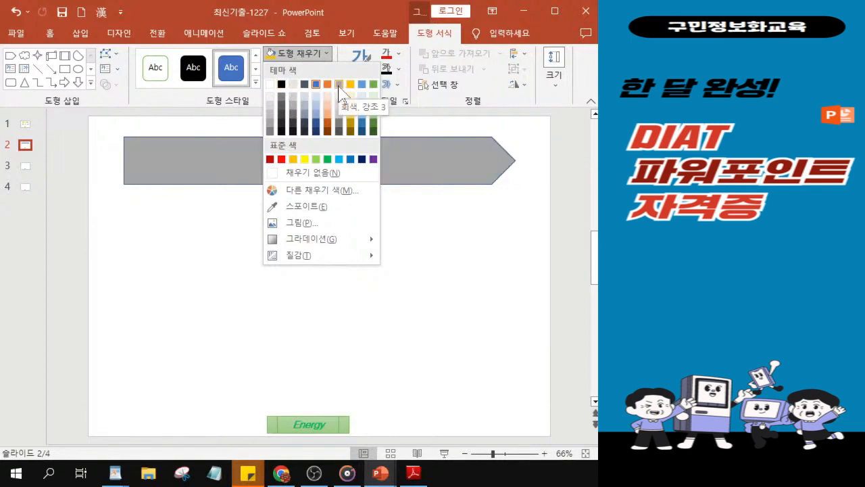
left_click(304, 97)
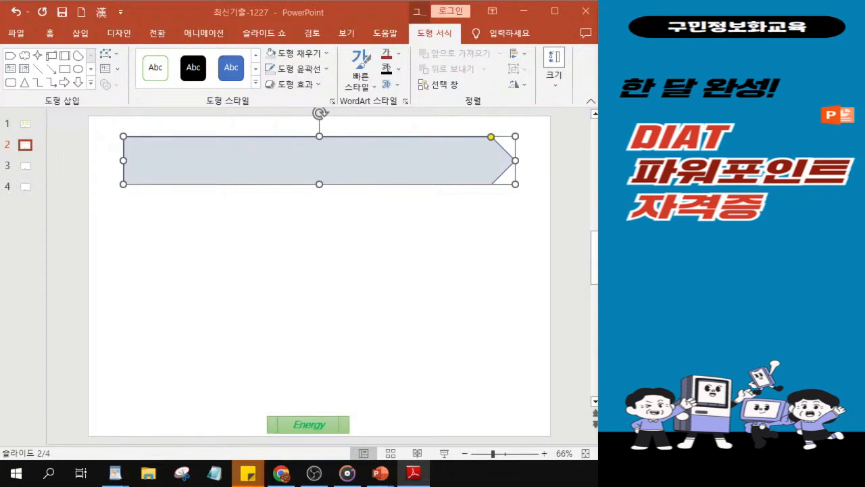
Give the title arrow shape a 3 pt outline in the standard gold colour
left_click(298, 70)
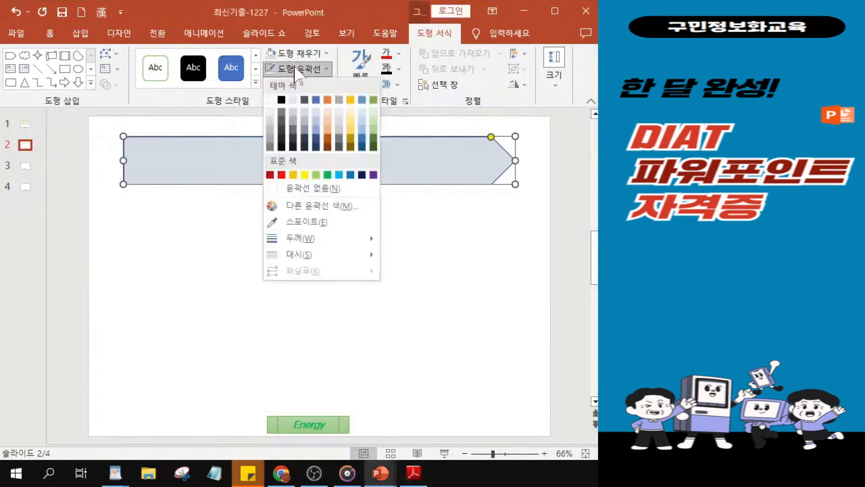
left_click(293, 175)
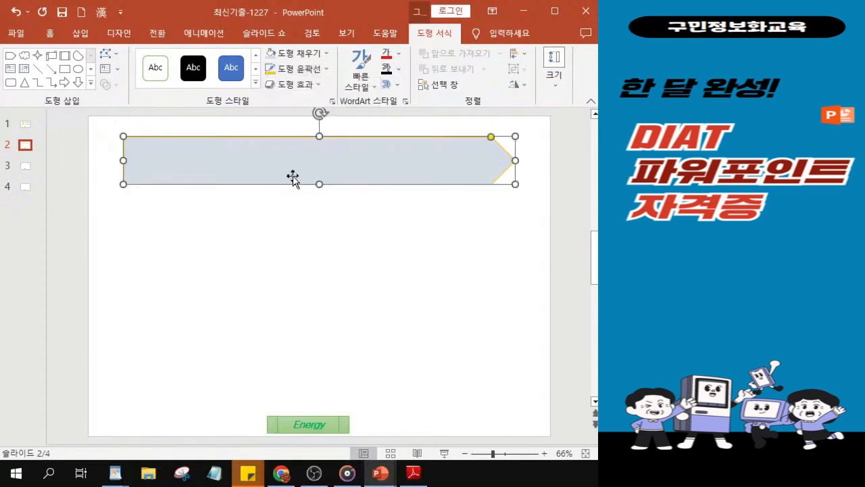
left_click(304, 71)
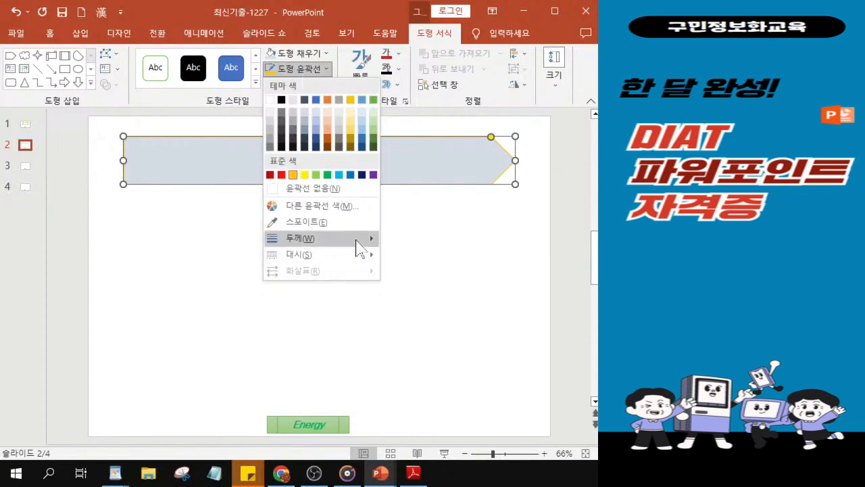
mouse_move(363, 242)
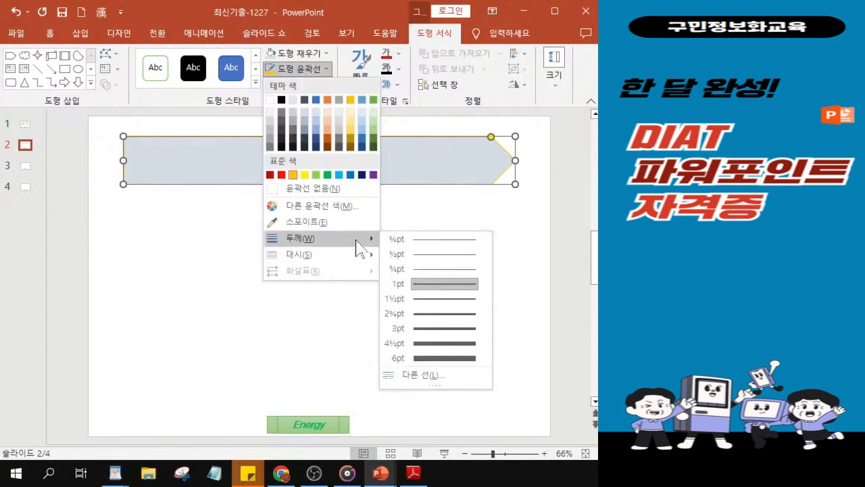
left_click(433, 328)
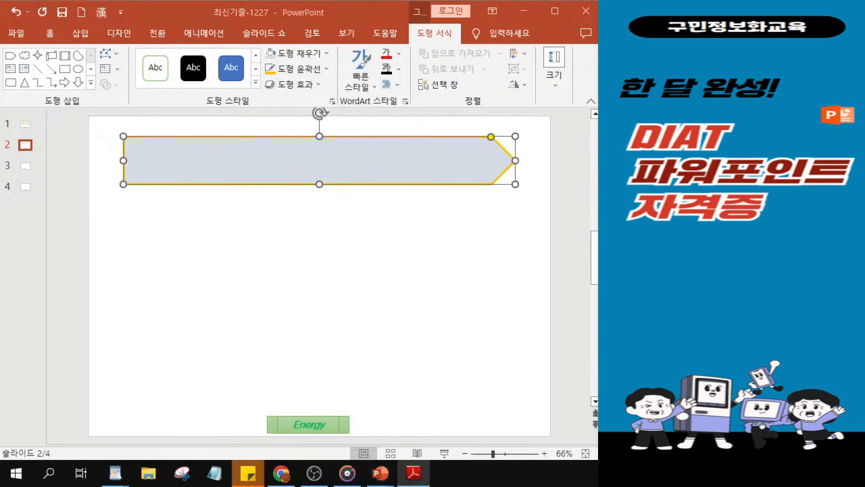
Apply the second bevel preset of the first row to the title arrow shape
left_click(301, 87)
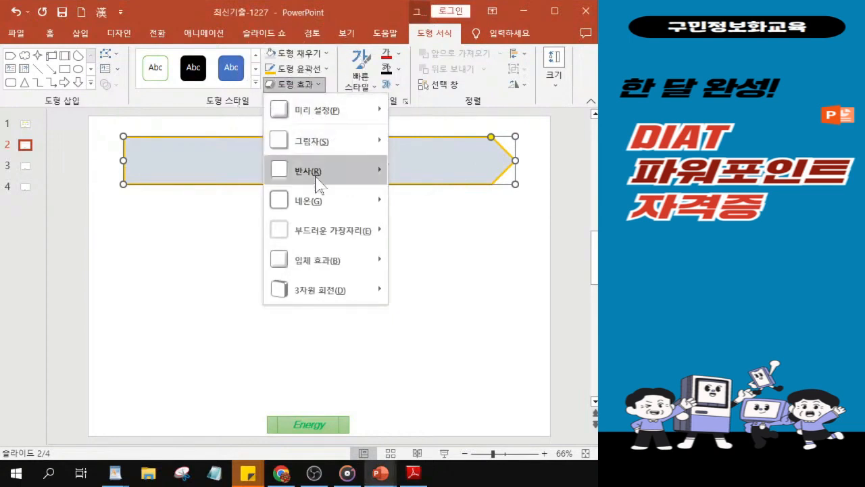
mouse_move(316, 269)
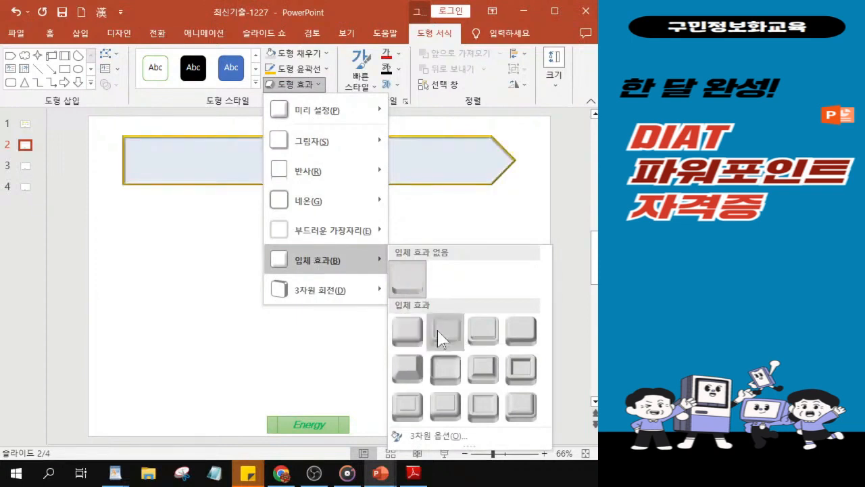
key("ctrl")
key("ctrl")
left_click(440, 336)
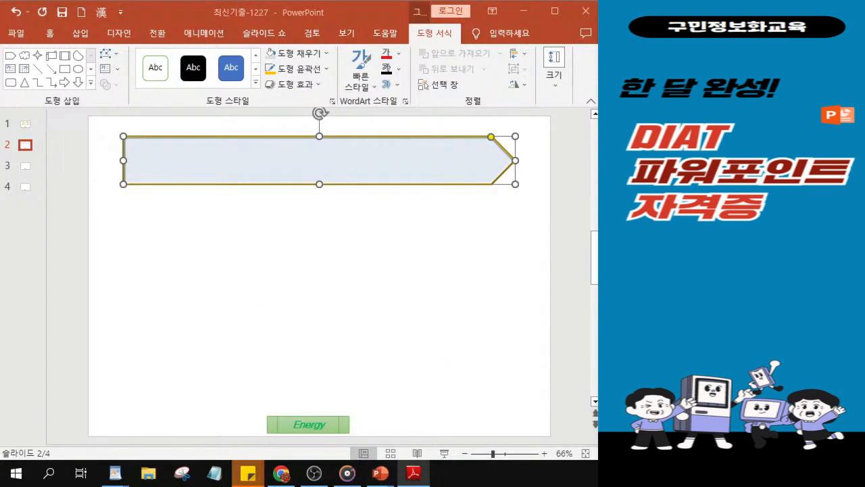
Set the title shape's text font to 궁서 and the font size to 36
left_click(52, 34)
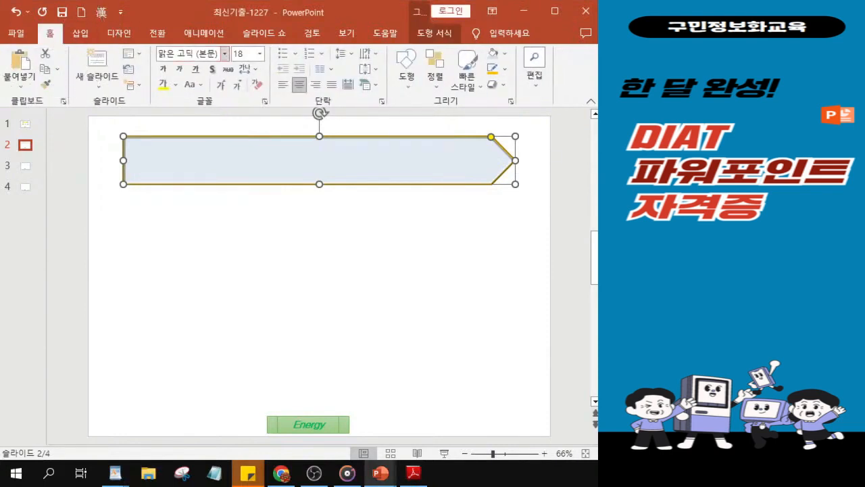
left_click(189, 53)
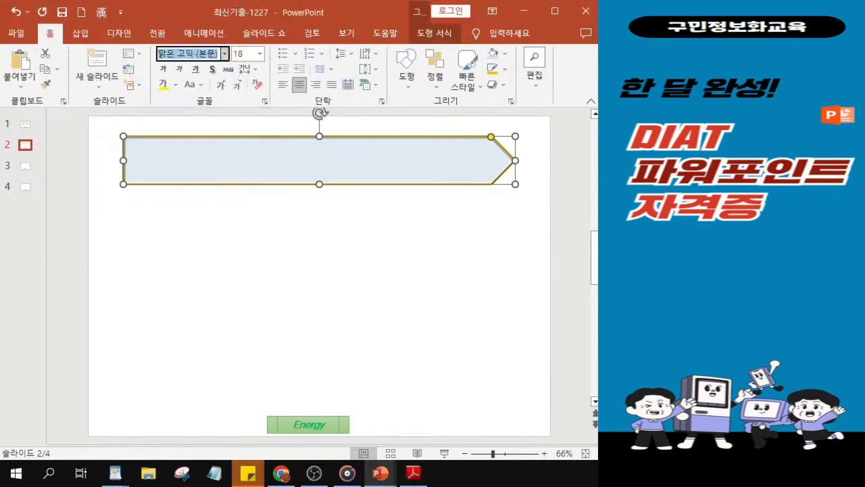
key("BackSpace")
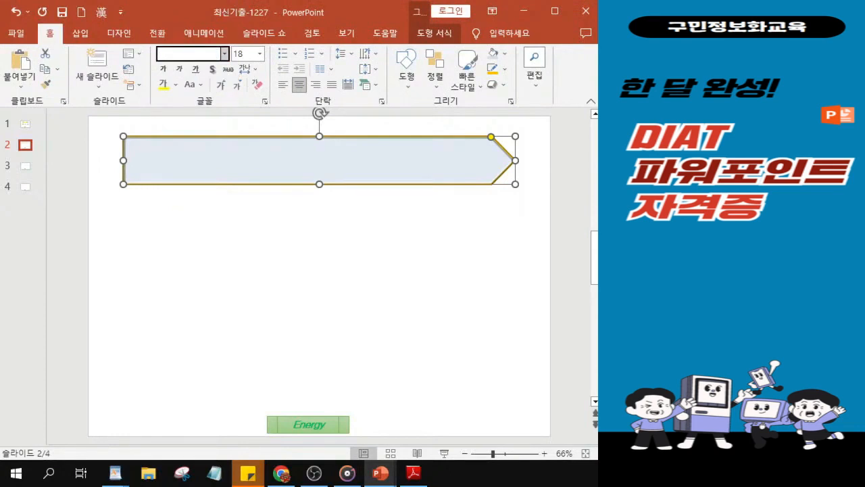
type("궁서")
key("Return")
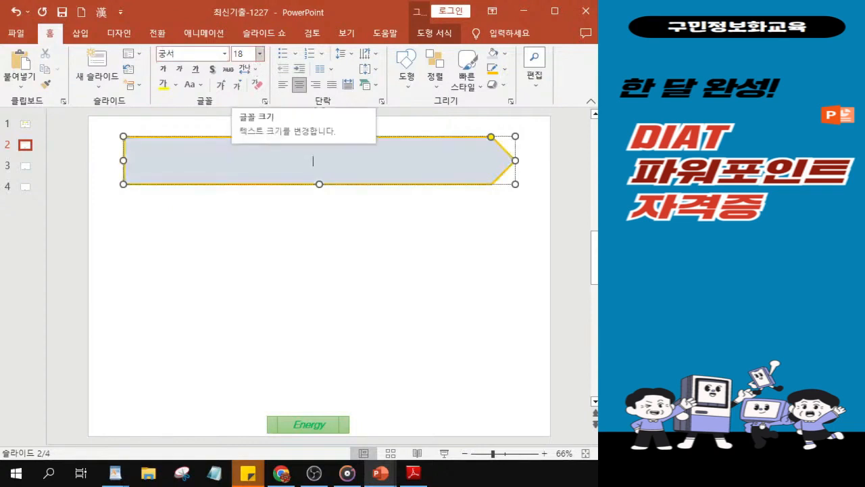
left_click(244, 56)
type("36")
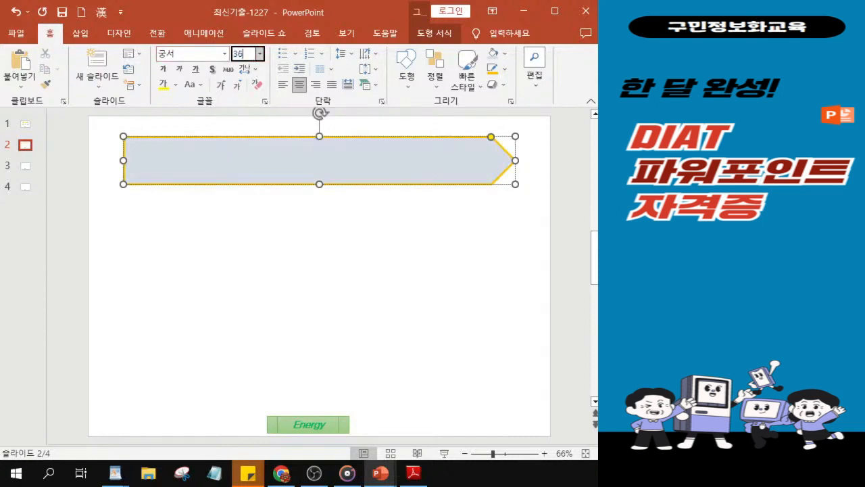
key("Return")
Make the title shape's text bold and italic in the standard dark blue colour
left_click(163, 69)
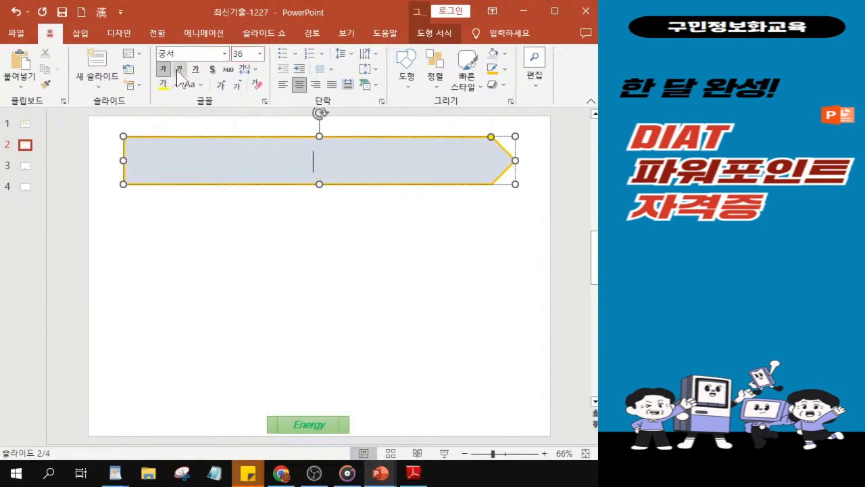
left_click(180, 68)
key("alt+Tab")
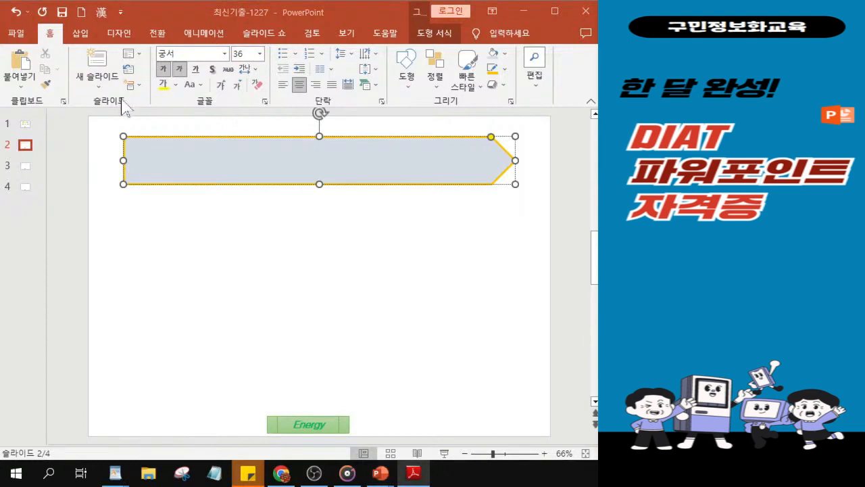
key("alt+Tab")
left_click(174, 86)
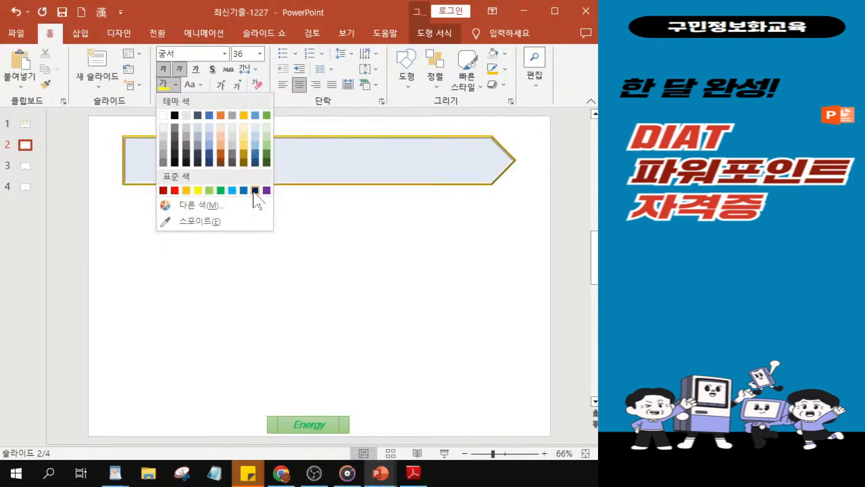
left_click(255, 191)
Enter the title text "지속가능 에너지 종류" in the arrow shape
scroll(268, 187, "up", 4)
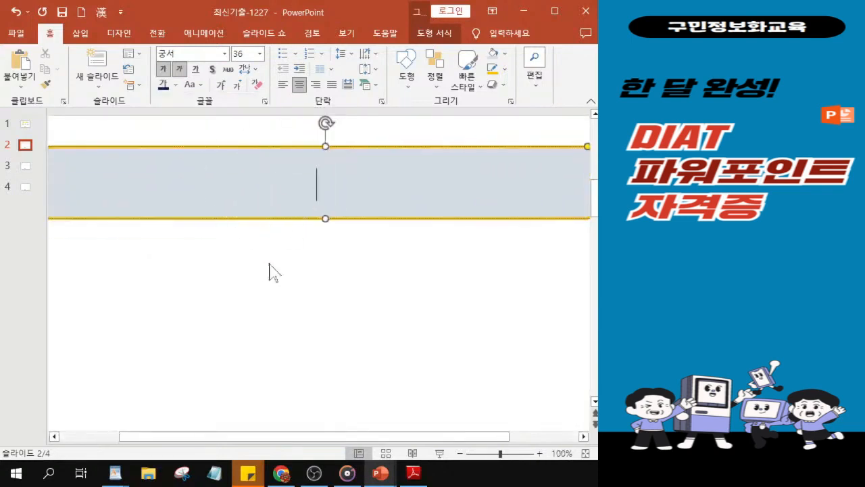
type("지")
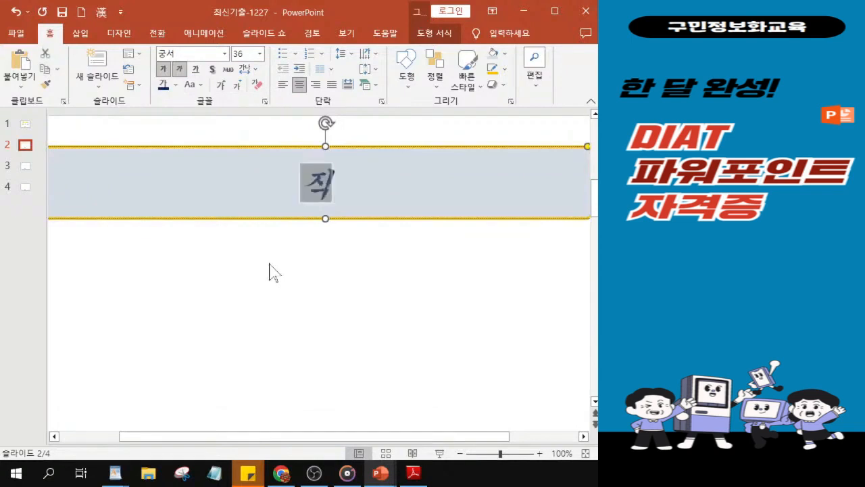
type("속")
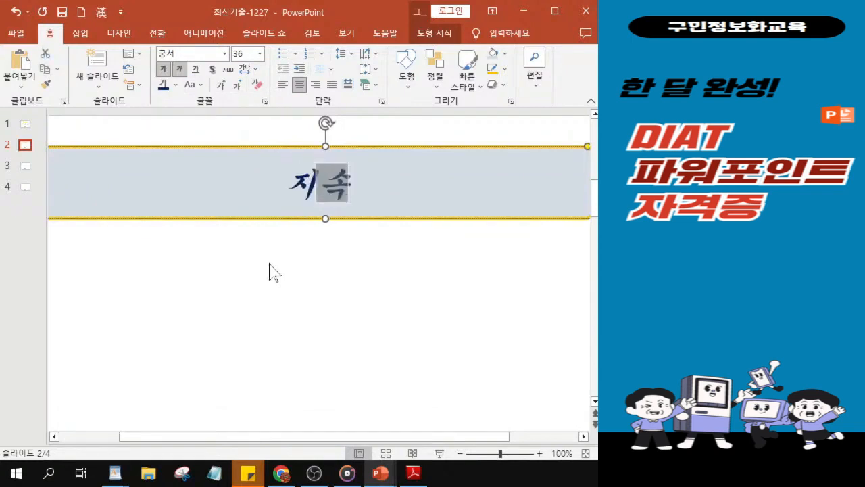
type("가능")
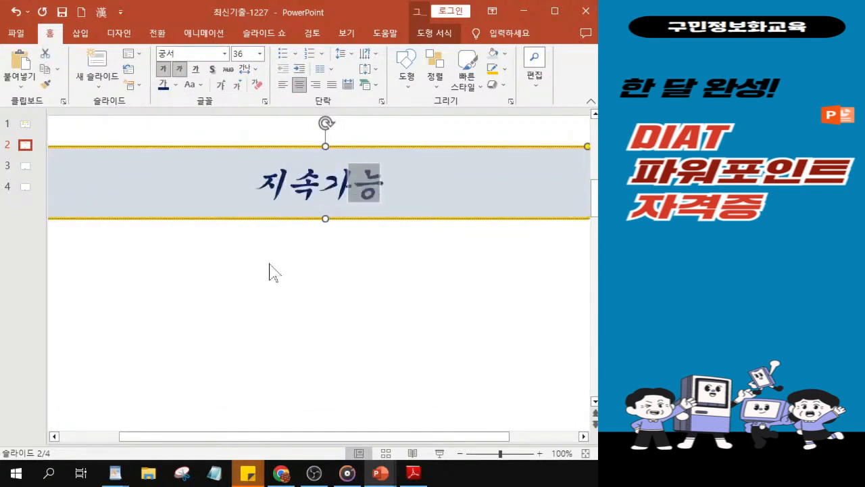
type(" 에너지 종류")
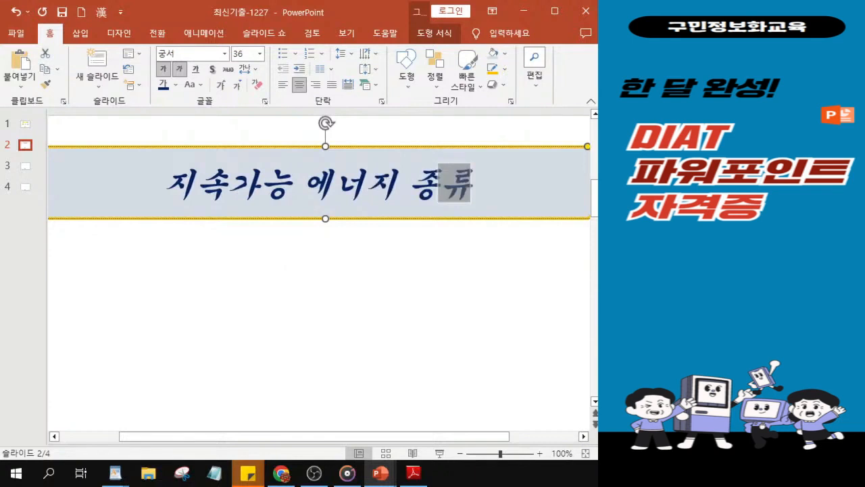
Draw a flowchart multidocument shape below the title and place it centrally above the Energy footer box
key("alt+Tab")
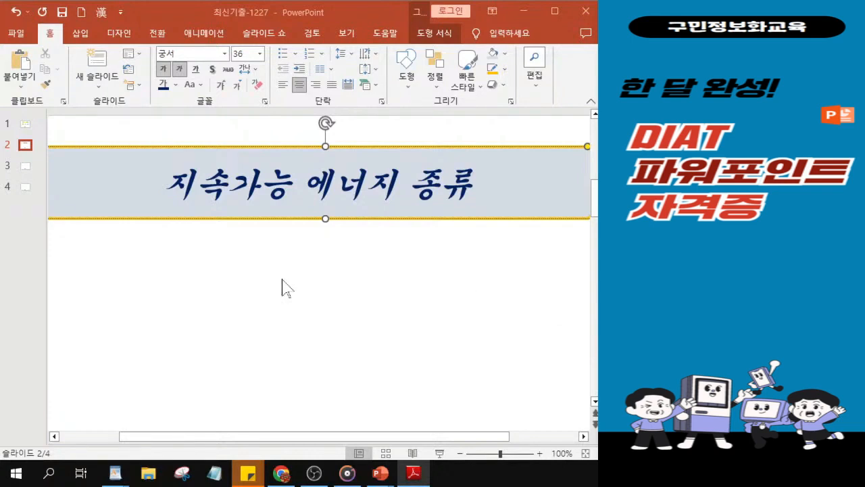
scroll(280, 273, "down", 4, "ctrl")
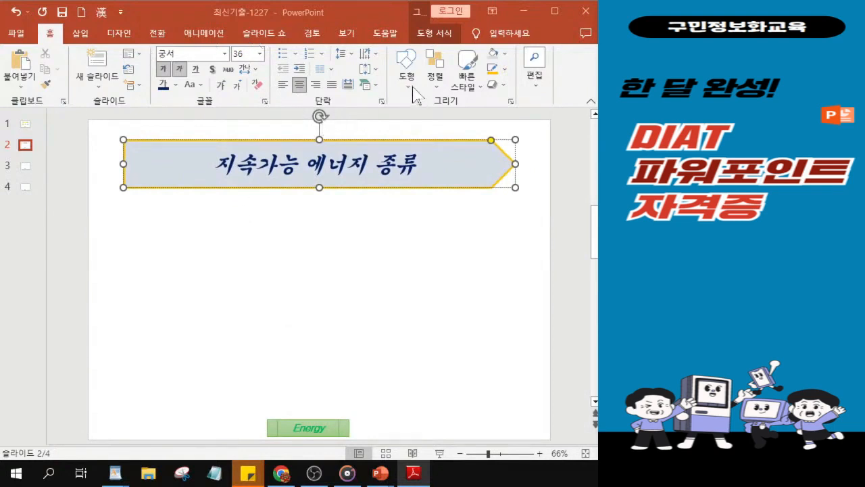
left_click(46, 39)
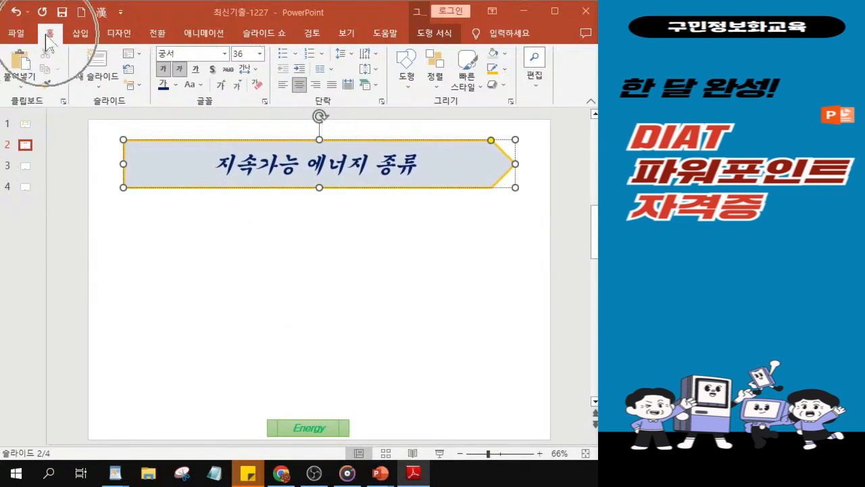
left_click(407, 76)
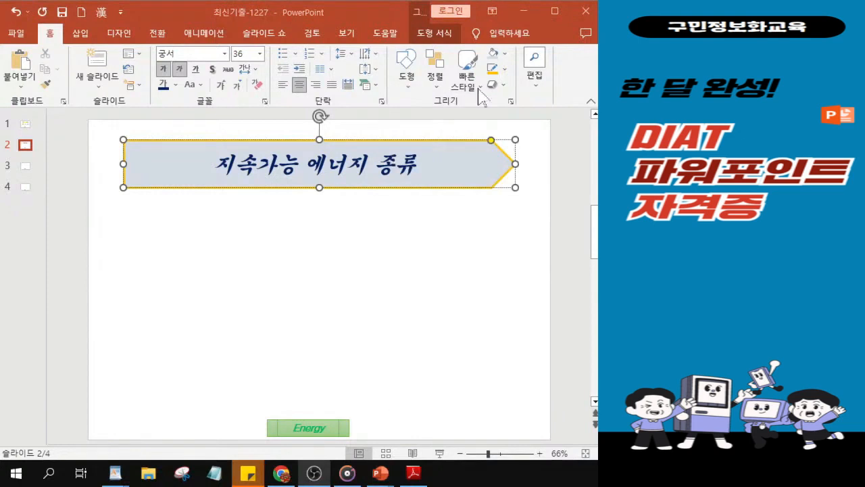
left_click(405, 95)
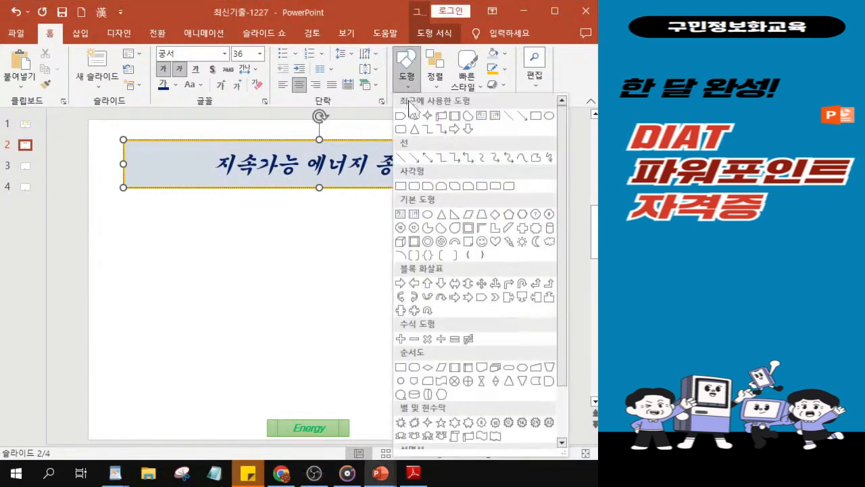
key("ctrl")
key("ctrl")
key("ctrl")
key("ctrl")
key("ctrl")
left_click(495, 367)
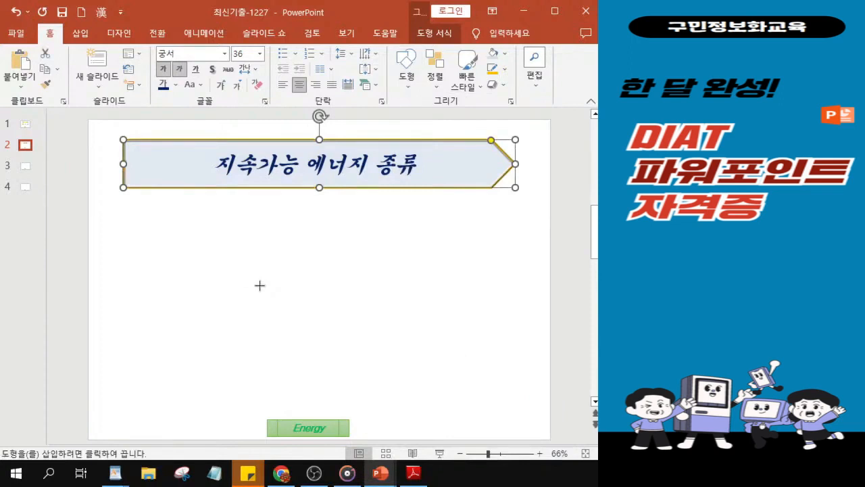
key("ctrl")
key("ctrl")
key("ctrl")
key("ctrl")
key("ctrl")
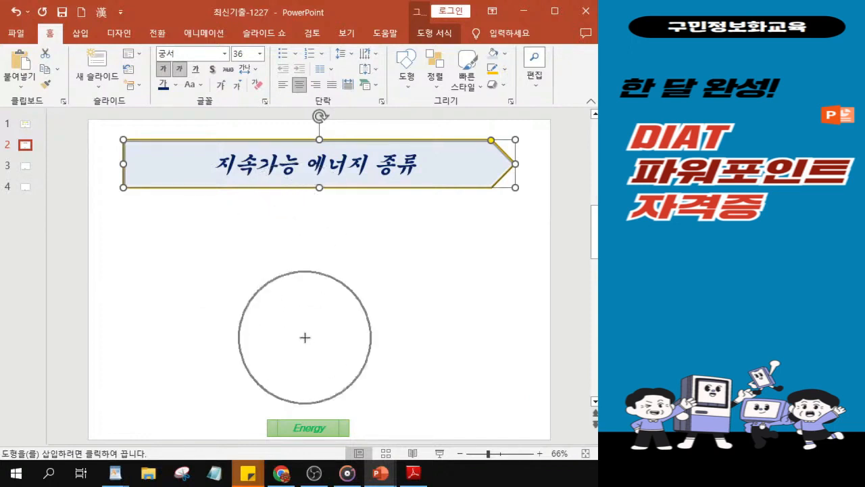
left_click_drag(281, 300, 353, 361)
left_click_drag(318, 331, 307, 318)
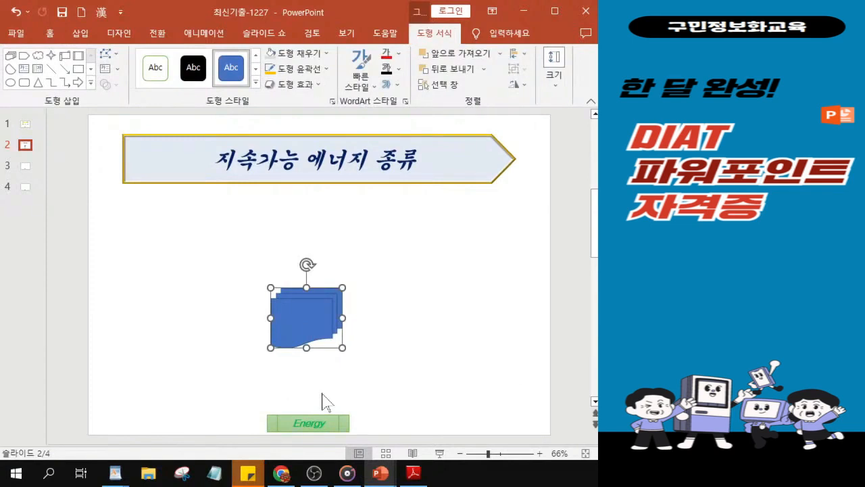
Fill the multidocument shape with the gold theme colour
key("ctrl")
key("ctrl")
key("alt+Tab")
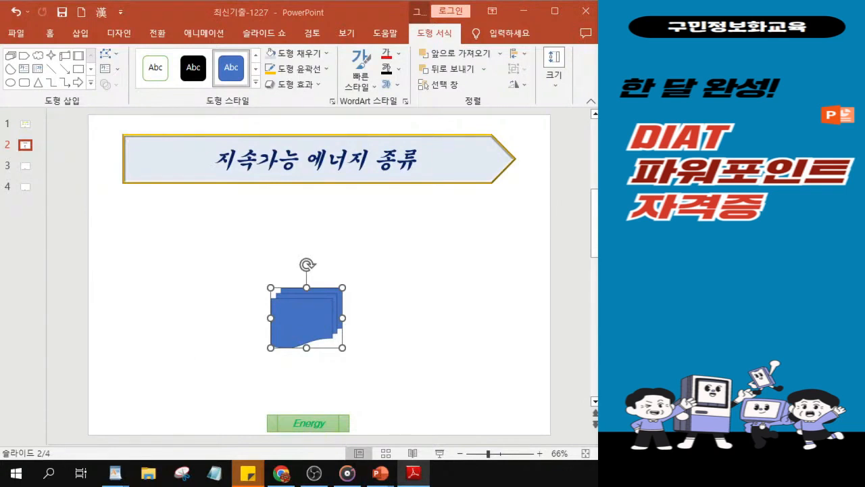
left_click(294, 56)
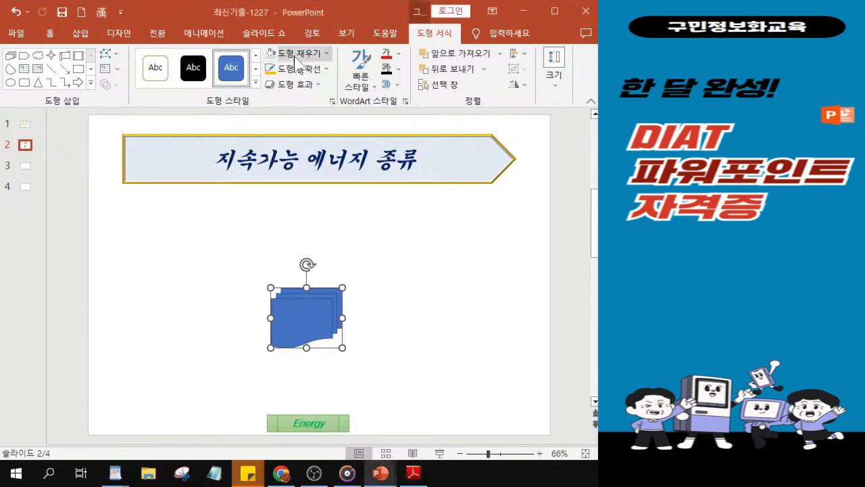
left_click(295, 57)
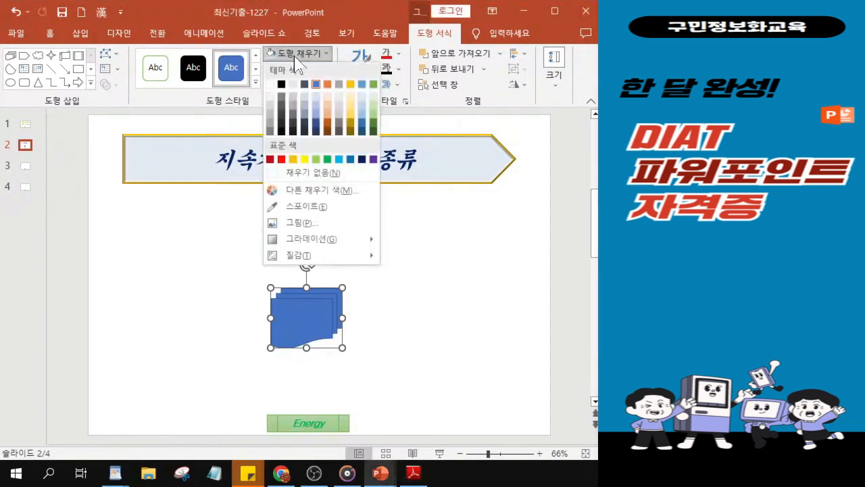
left_click(349, 84)
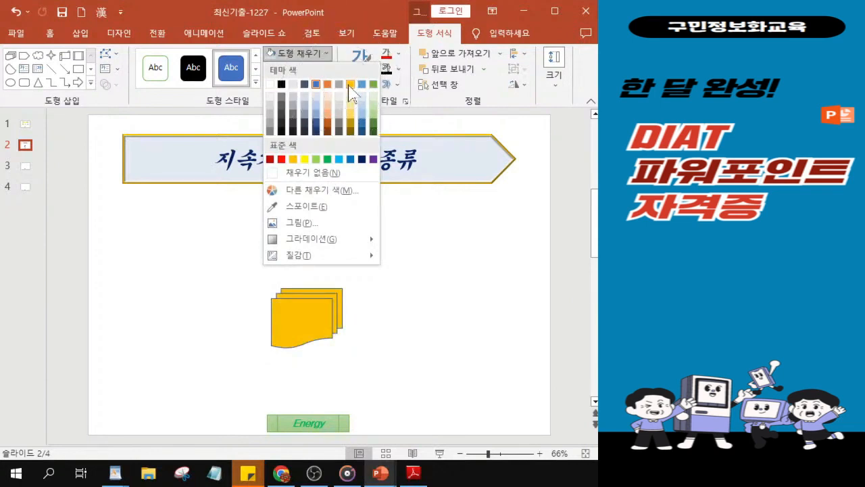
key("ctrl")
key("ctrl")
left_click(350, 92)
Apply the dark linear gradient to the multidocument shape's gold fill, shading from dark at its top to lighter at its base
key("alt+Tab")
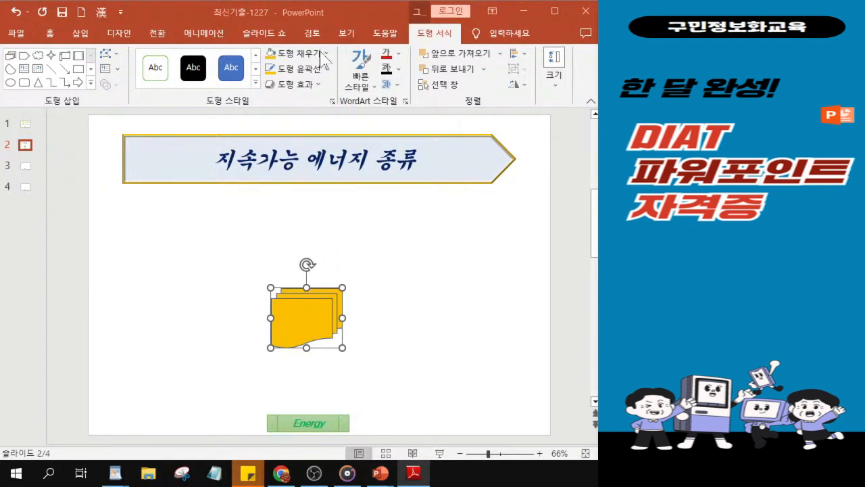
left_click(301, 58)
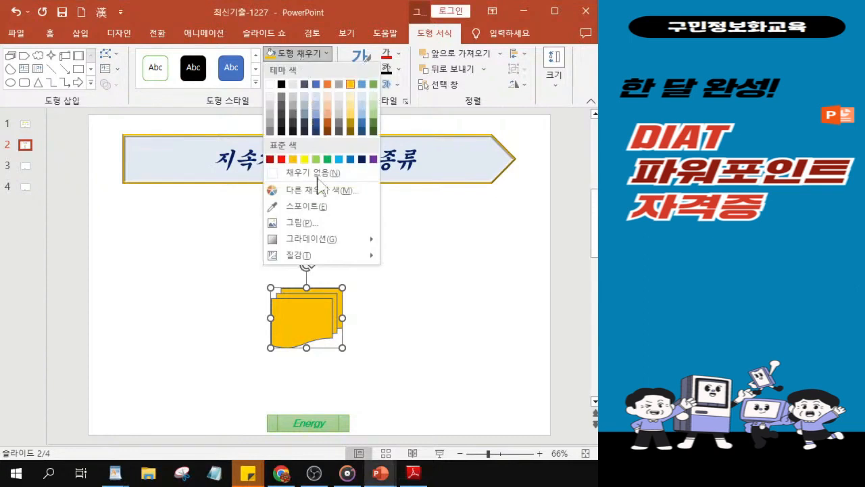
mouse_move(322, 245)
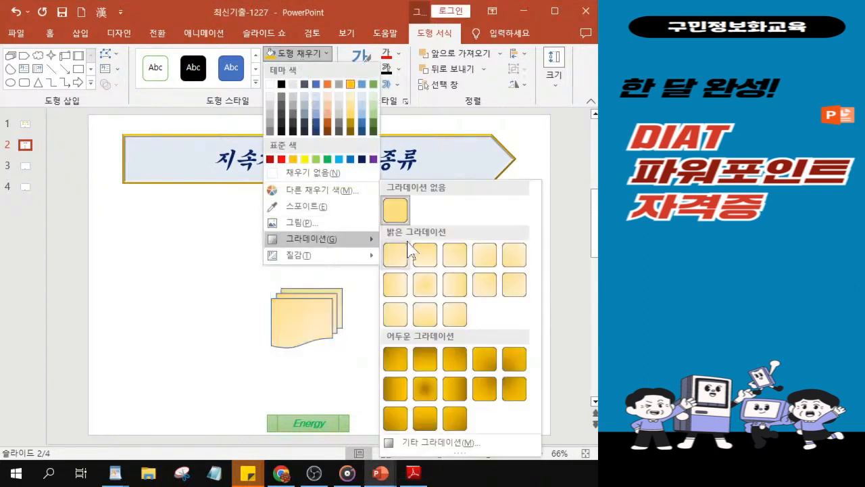
left_click(426, 365)
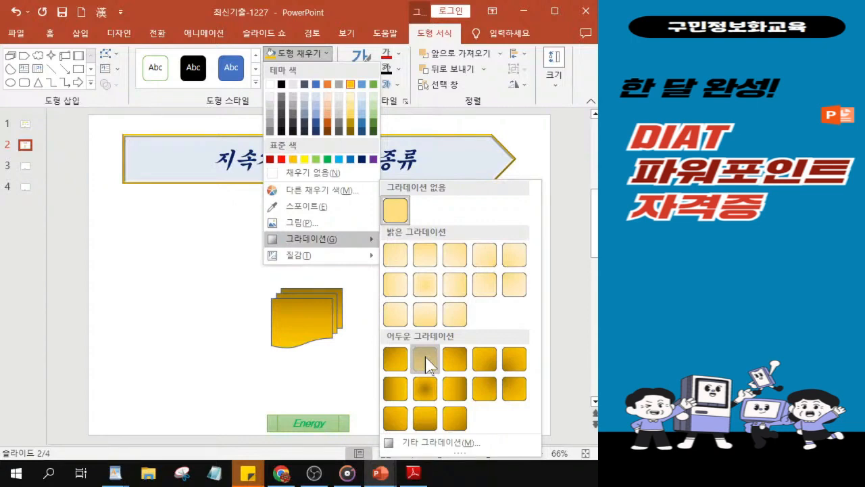
left_click(425, 359)
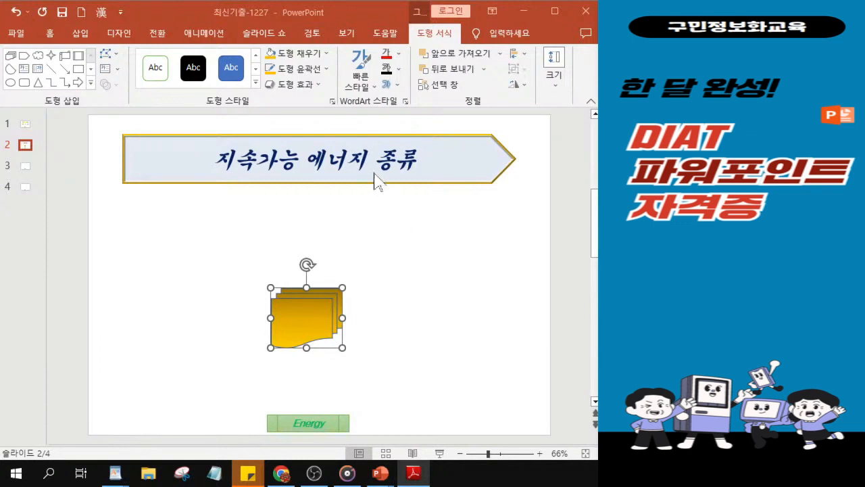
Give the multidocument shape a solid outline in the orange theme colour
left_click(325, 69)
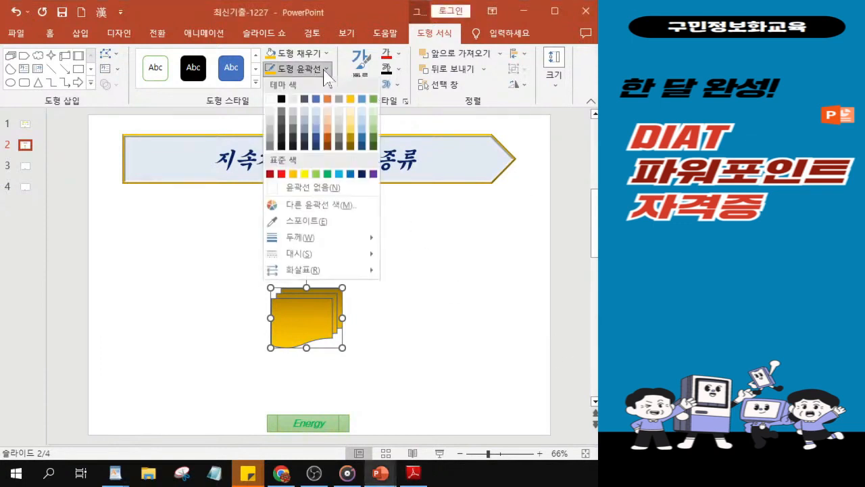
mouse_move(346, 241)
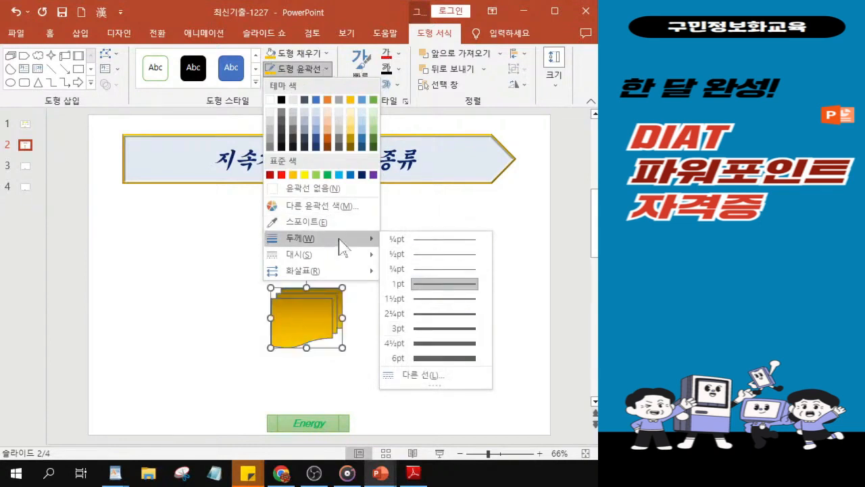
left_click(413, 377)
left_click(417, 381)
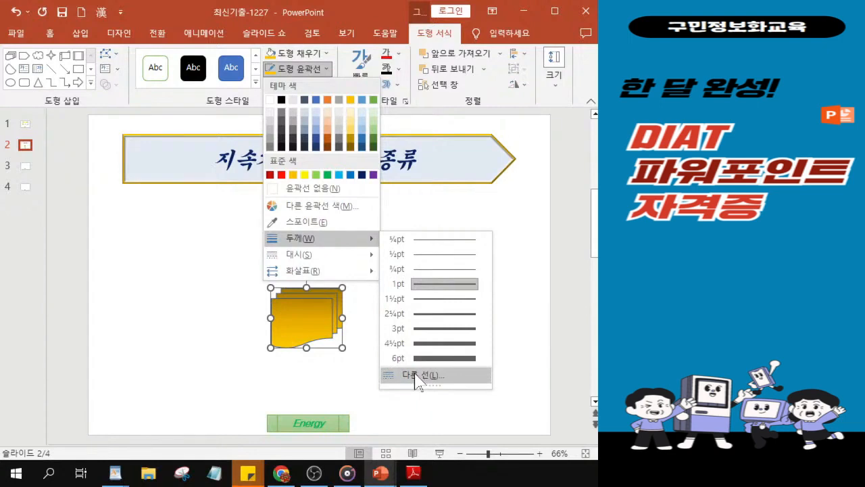
left_click(417, 376)
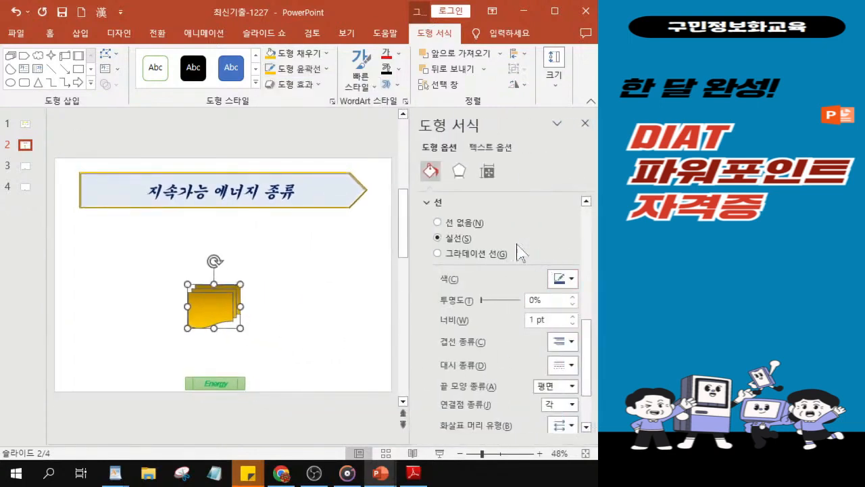
left_click(466, 240)
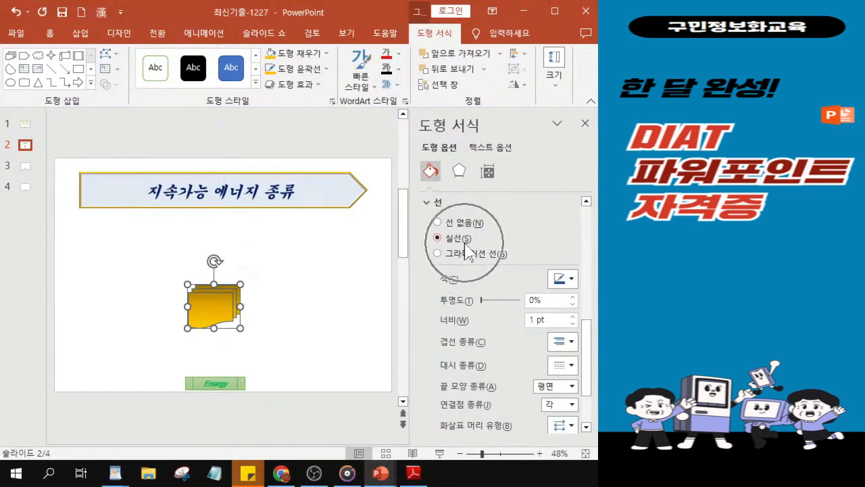
left_click(559, 280)
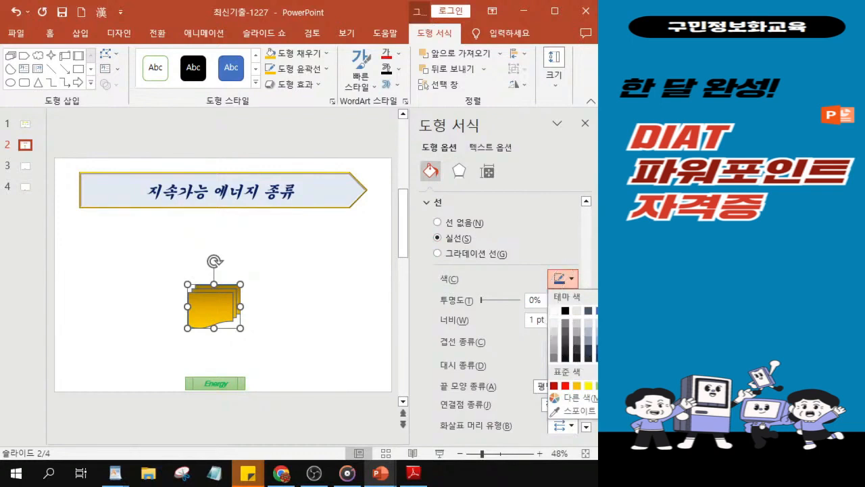
left_click(610, 311)
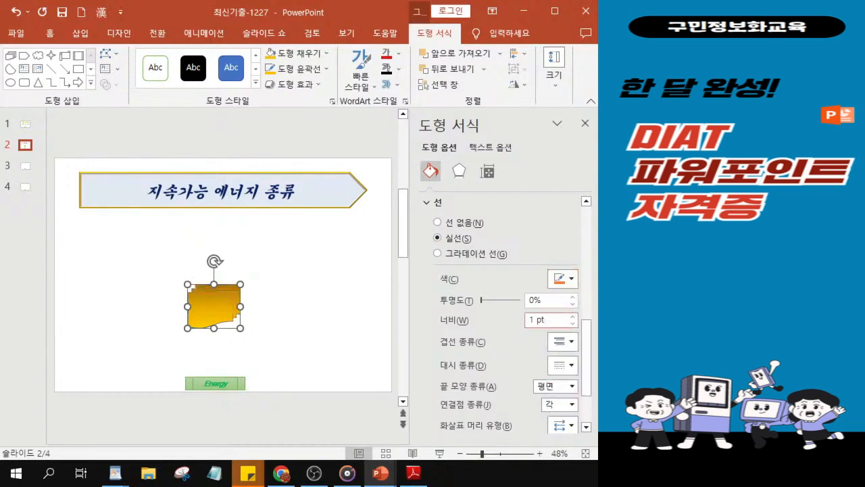
Set the multidocument shape's outline width to 4 pt and its compound type to a double line
left_click_drag(535, 321, 479, 319)
type("4")
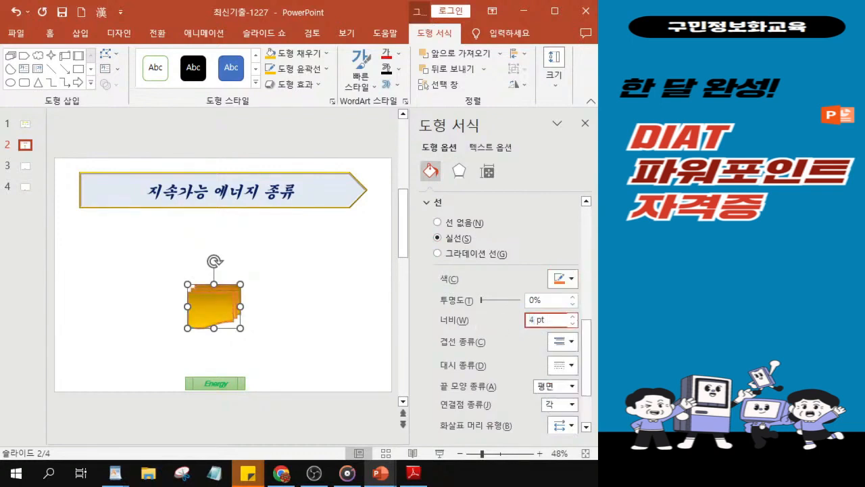
key("Return")
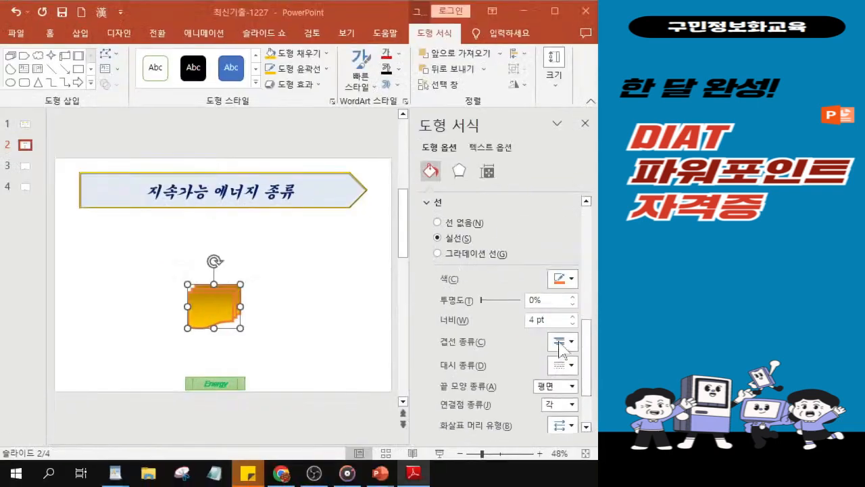
left_click(559, 341)
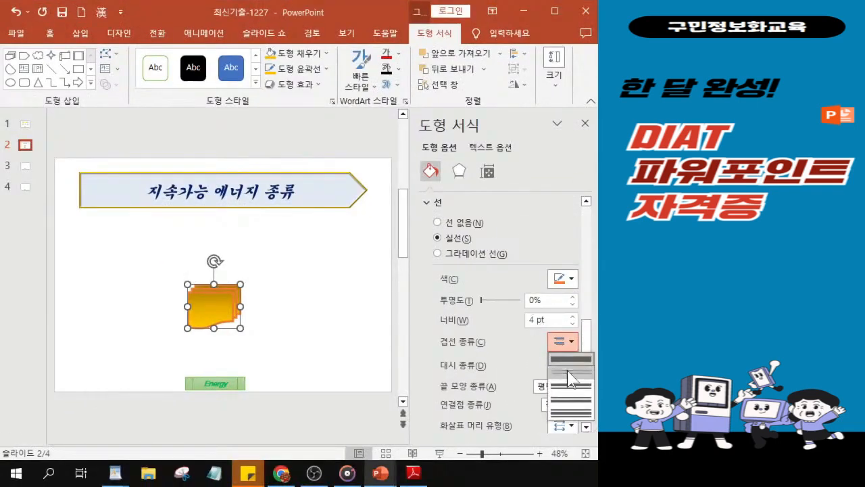
left_click(567, 371)
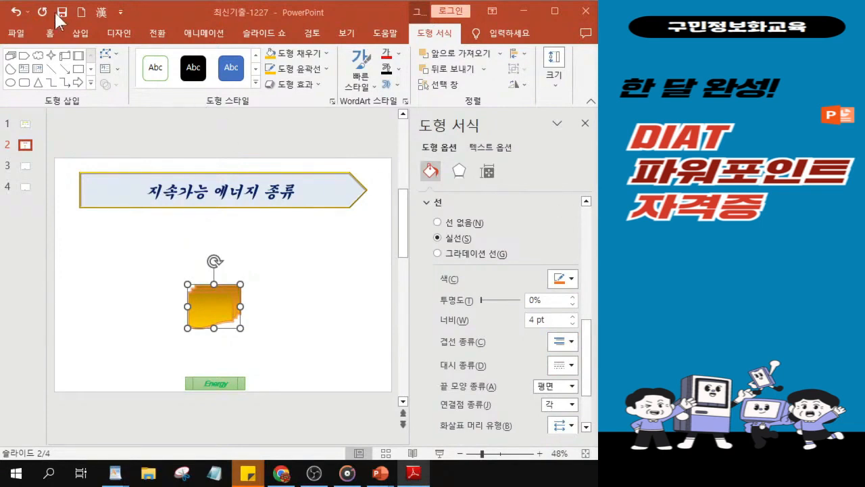
Set the multidocument shape's text font to 굴림 and the font size to 20
left_click(51, 34)
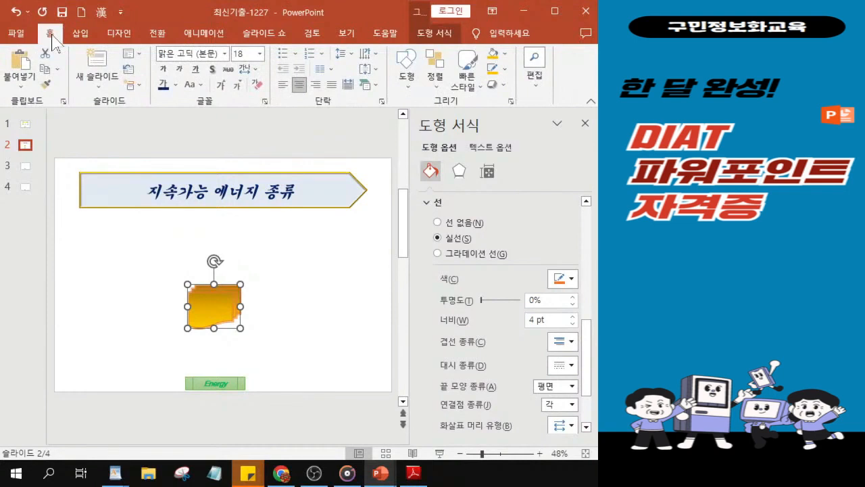
left_click(586, 124)
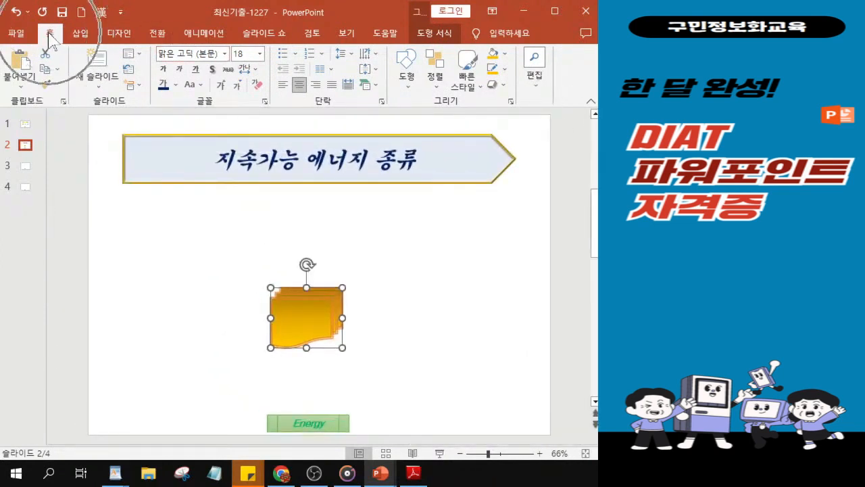
left_click(224, 54)
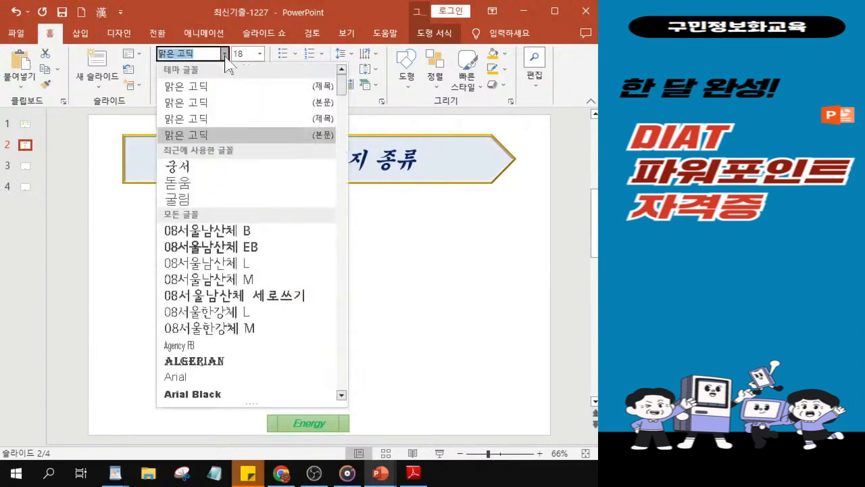
left_click(177, 200)
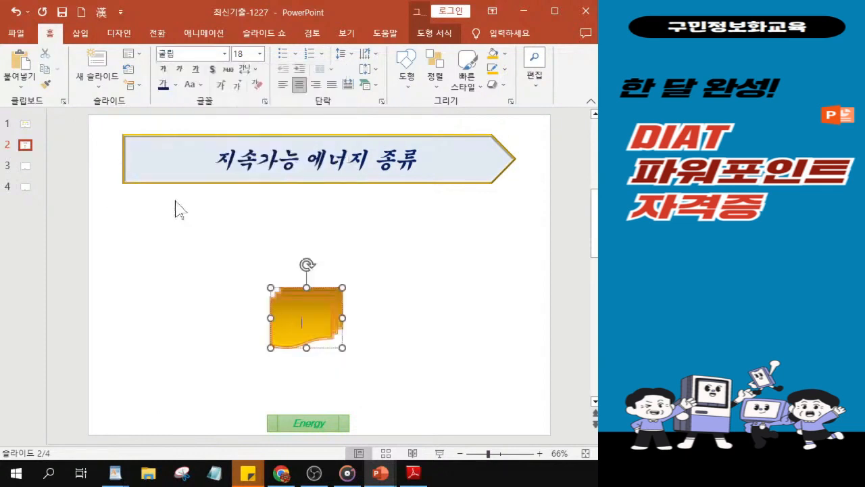
left_click(240, 54)
type("20")
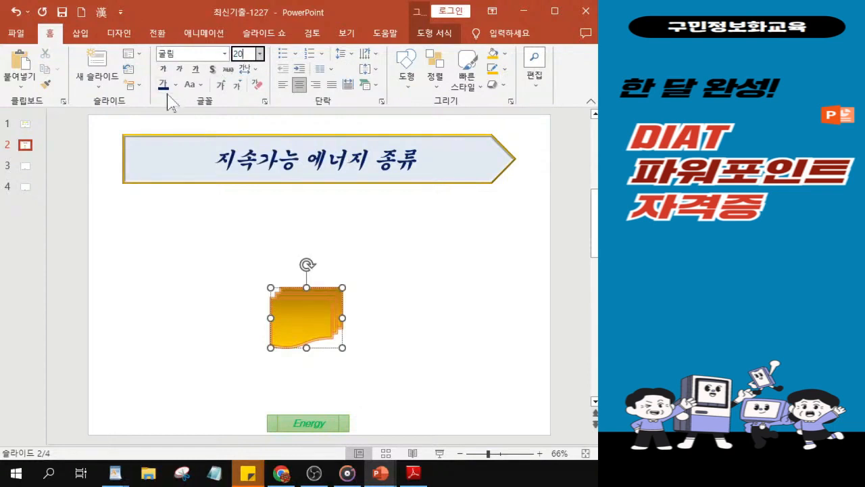
Apply bold and text shadow to the multidocument shape's text
left_click(162, 71)
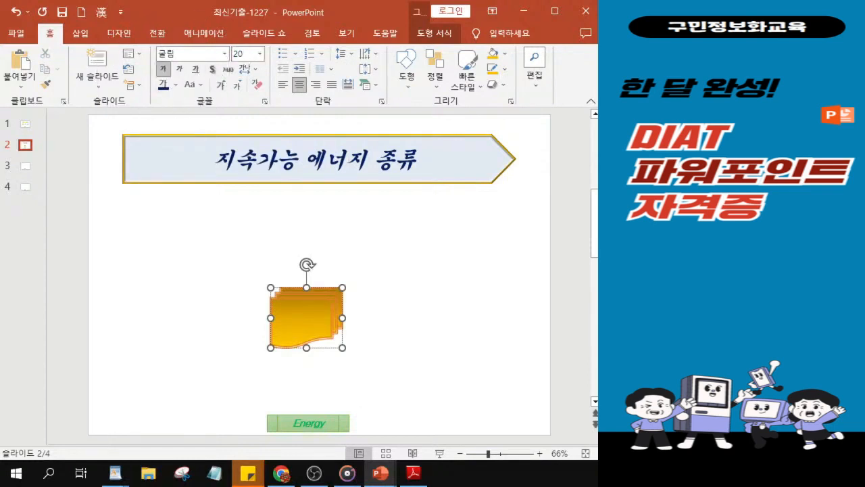
left_click(414, 472)
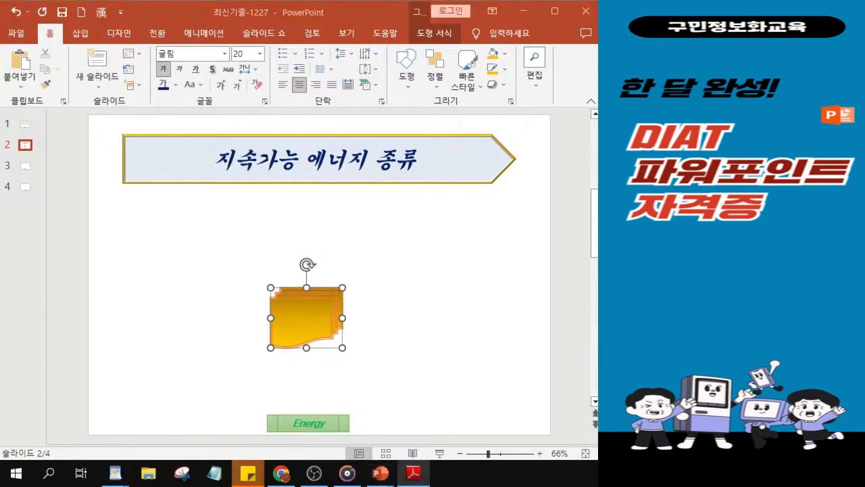
left_click(211, 73)
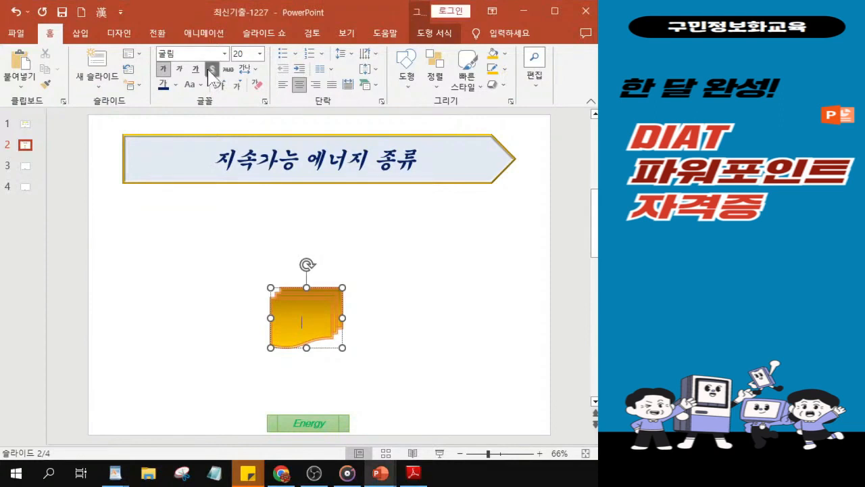
left_click(211, 73)
left_click(162, 73)
Set the multidocument shape's font colour to the standard dark blue (진한 파랑)
left_click(175, 85)
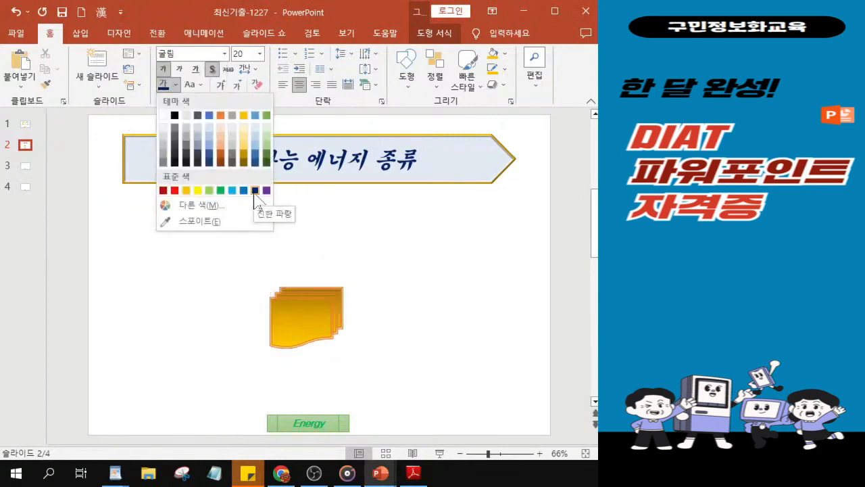
key("ctrl")
key("ctrl")
key("ctrl")
left_click(255, 192)
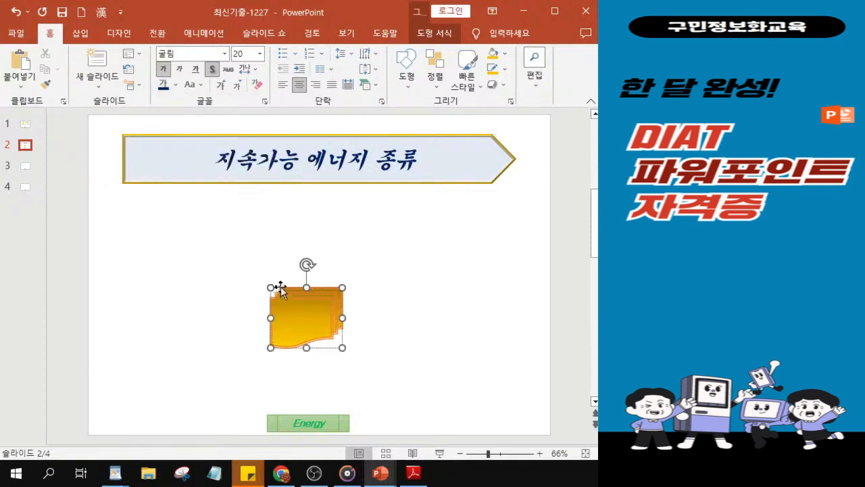
Enter the text "신 에너지" in the multidocument shape
scroll(322, 298, "up", 10)
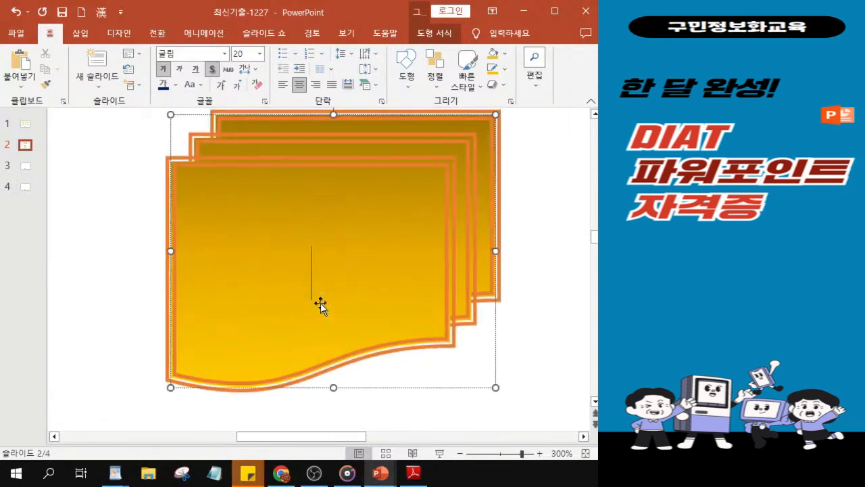
type("신")
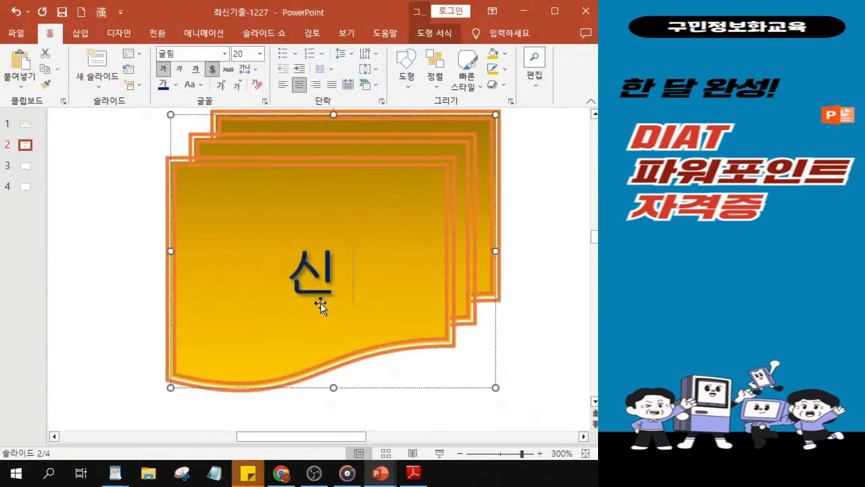
type("ㅇㅔㄴㅓㅈㅣ")
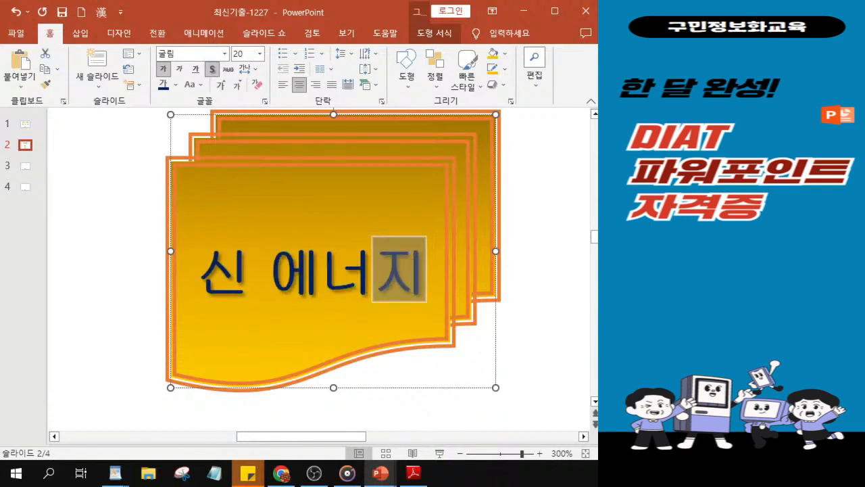
key("alt+Tab")
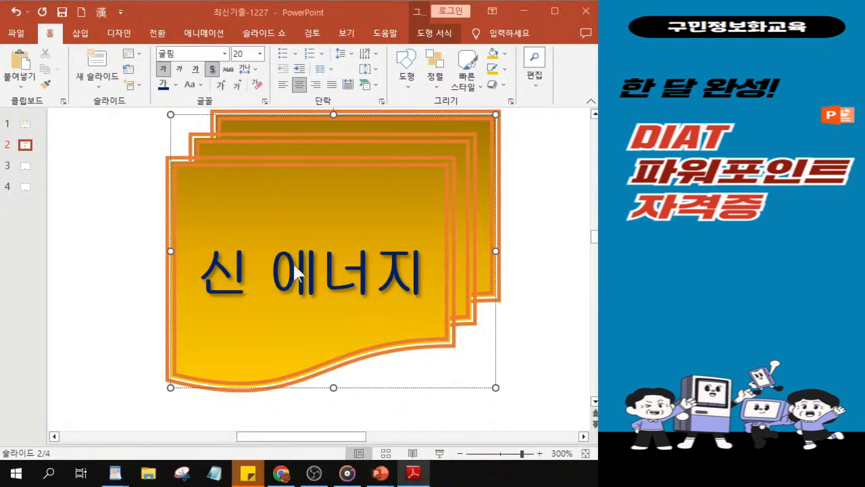
scroll(276, 226, "down", 5)
scroll(276, 223, "down", 4)
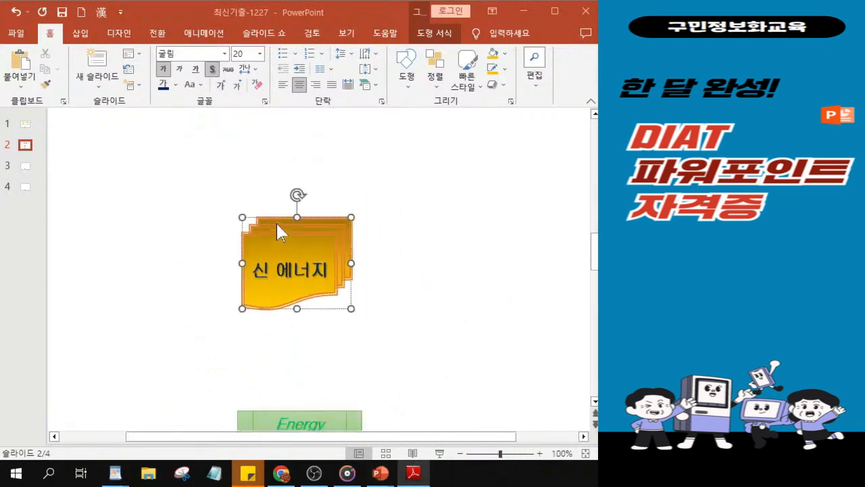
Draw a wide, flat cross shape (십자형) beside the "신 에너지" multidocument shape, with their top edges aligned
scroll(300, 310, "up", 2)
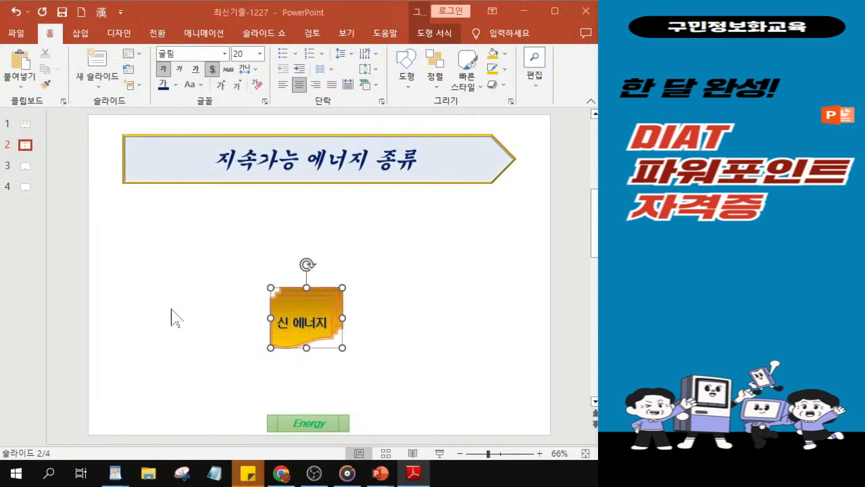
key("ctrl")
left_click(408, 87)
key("ctrl")
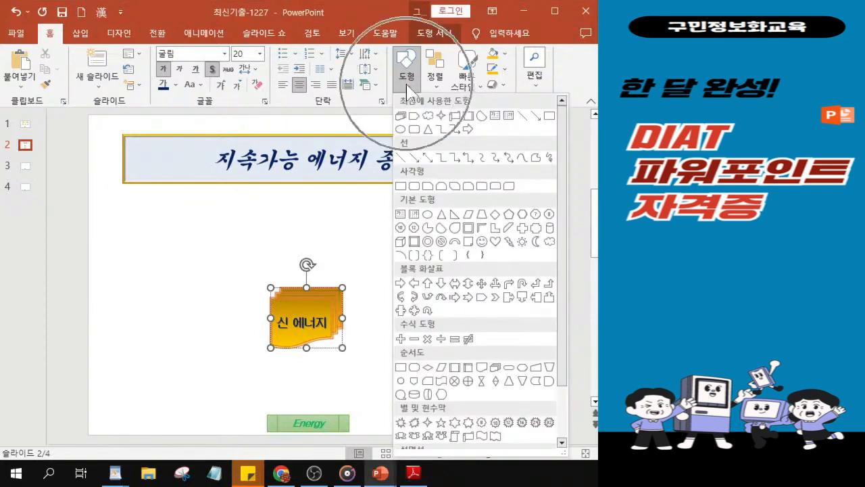
key("ctrl")
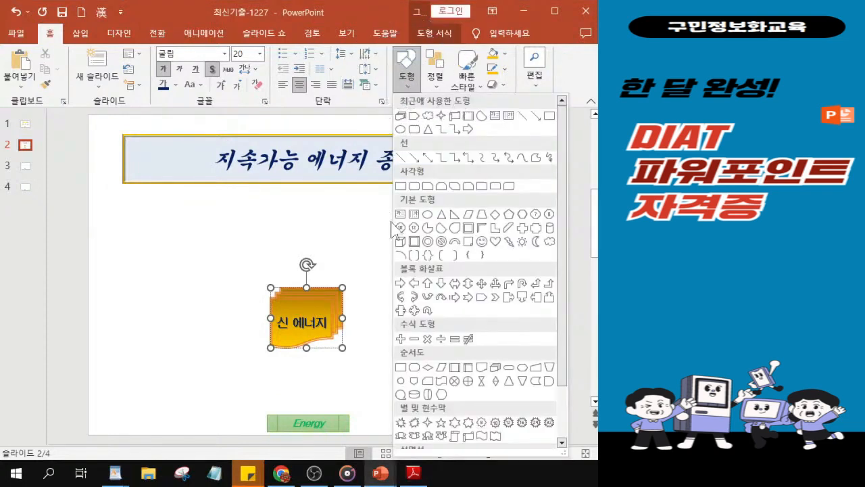
left_click(524, 231)
key("ctrl")
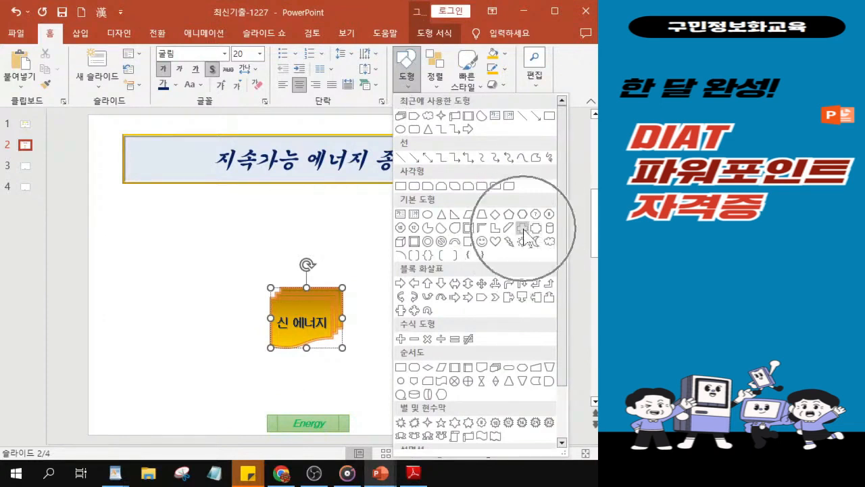
key("ctrl")
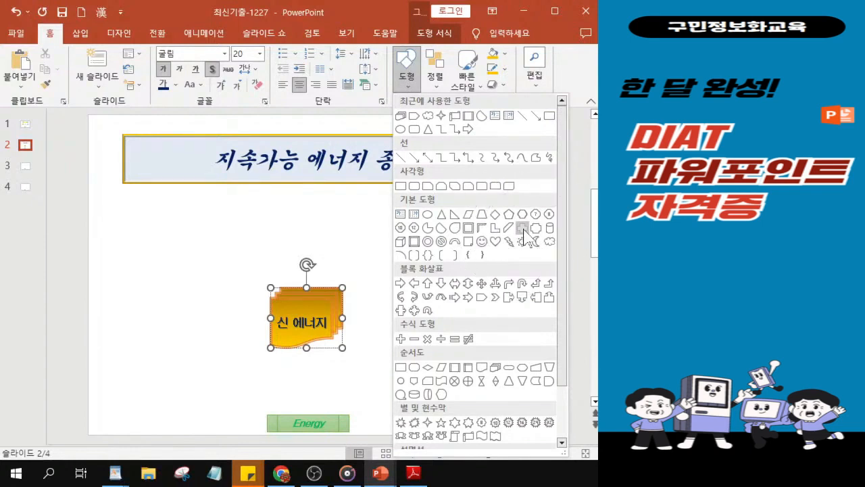
key("ctrl")
left_click(522, 228)
key("ctrl")
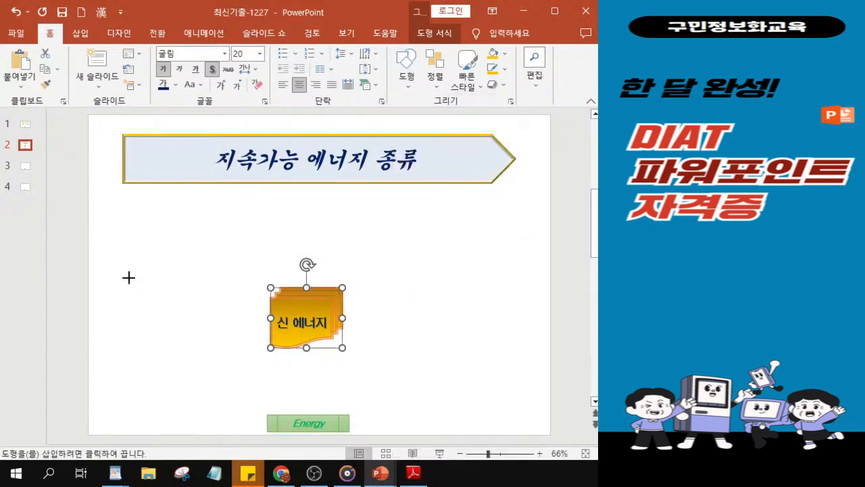
left_click_drag(129, 274, 218, 306)
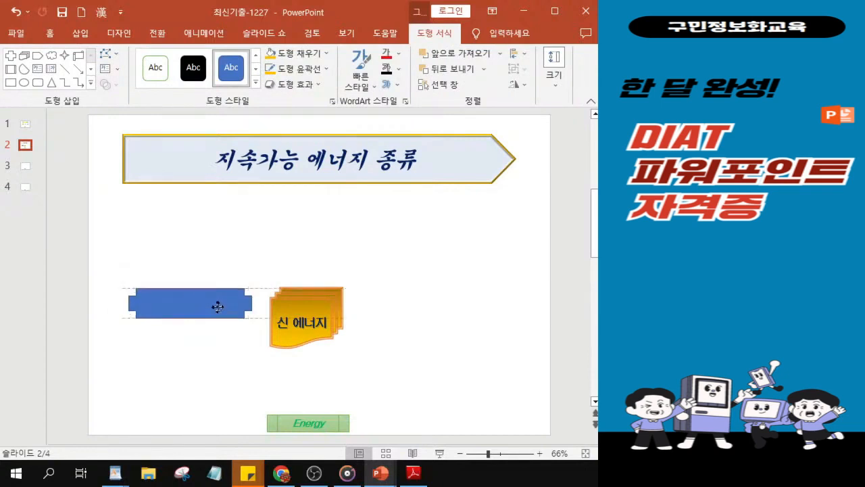
left_click_drag(218, 307, 218, 307)
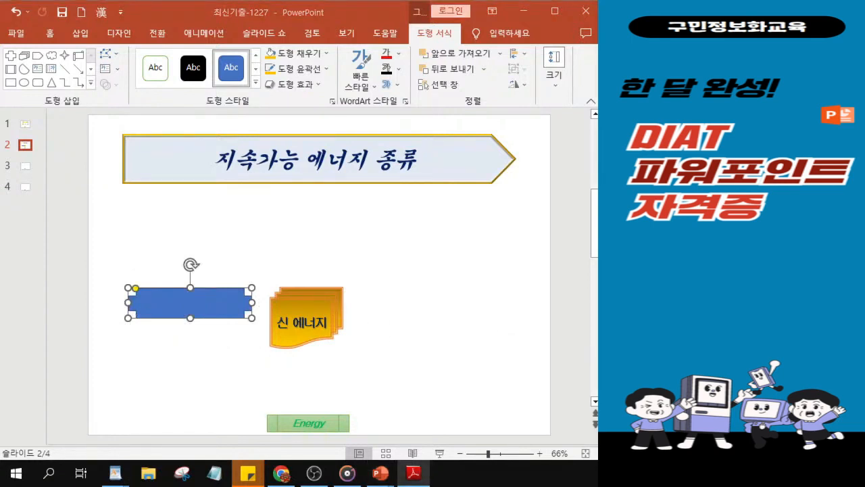
Fill the cross shape with the standard orange colour and a dark linear gradient that darkens toward its lower edge
left_click(304, 56)
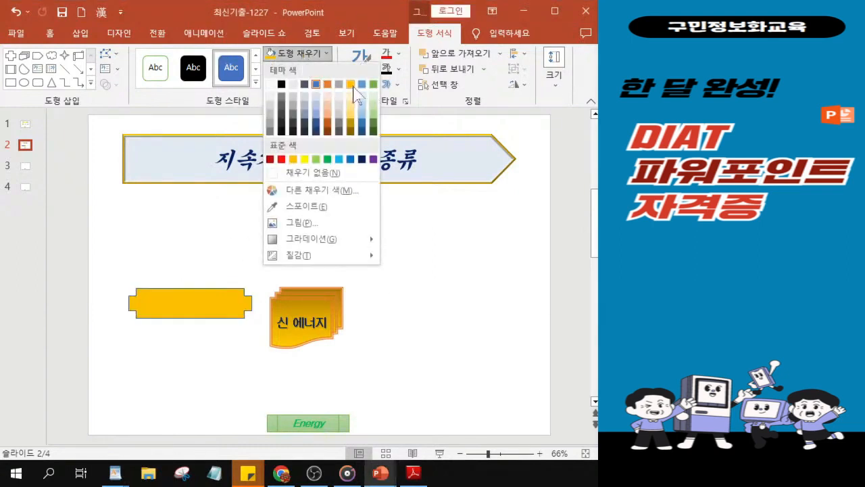
left_click(293, 159)
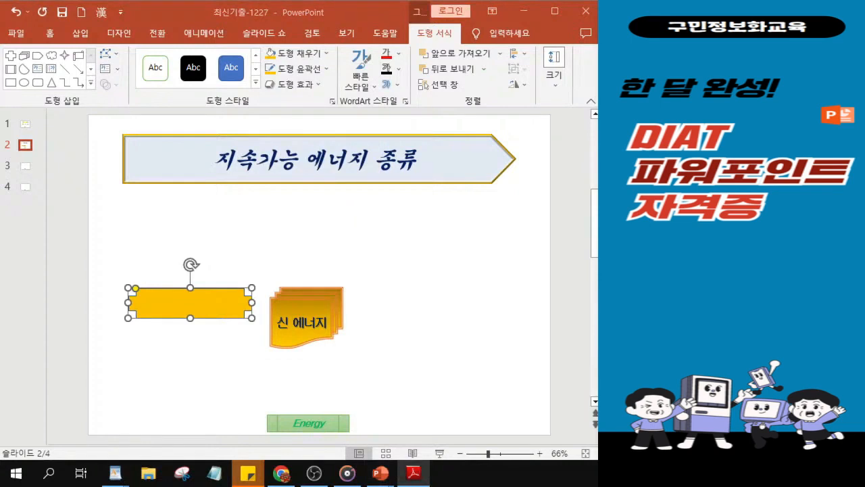
left_click(310, 59)
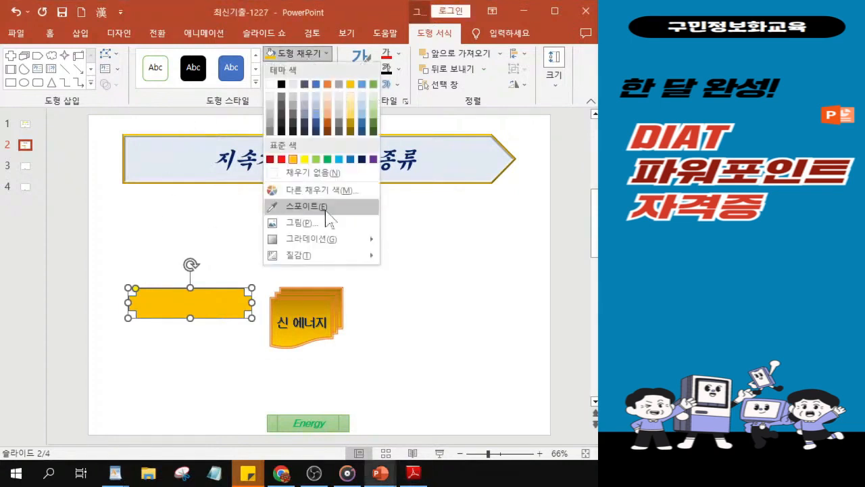
mouse_move(331, 242)
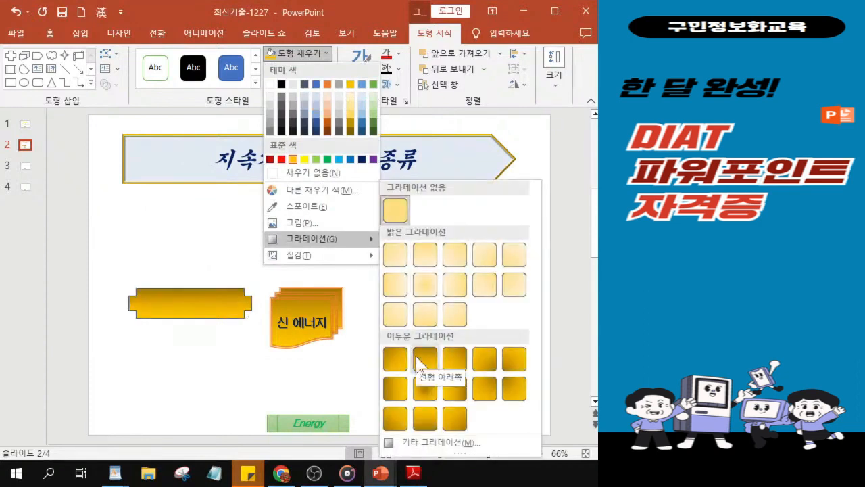
left_click(426, 419)
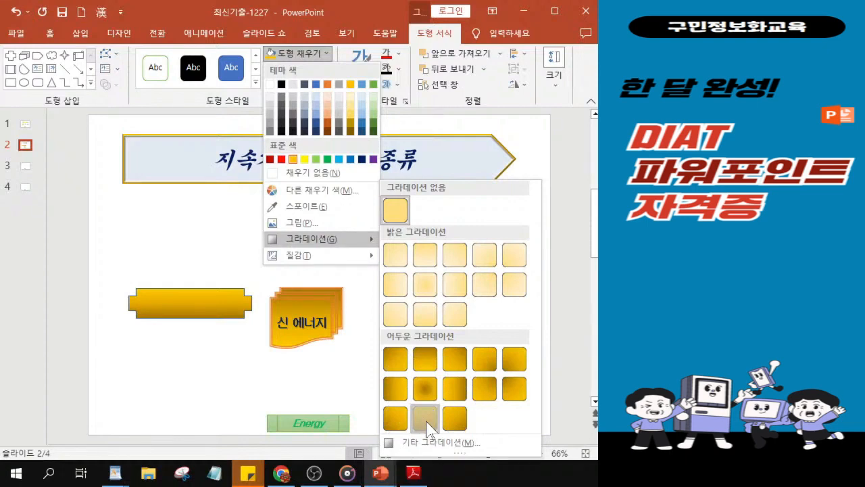
left_click(426, 422)
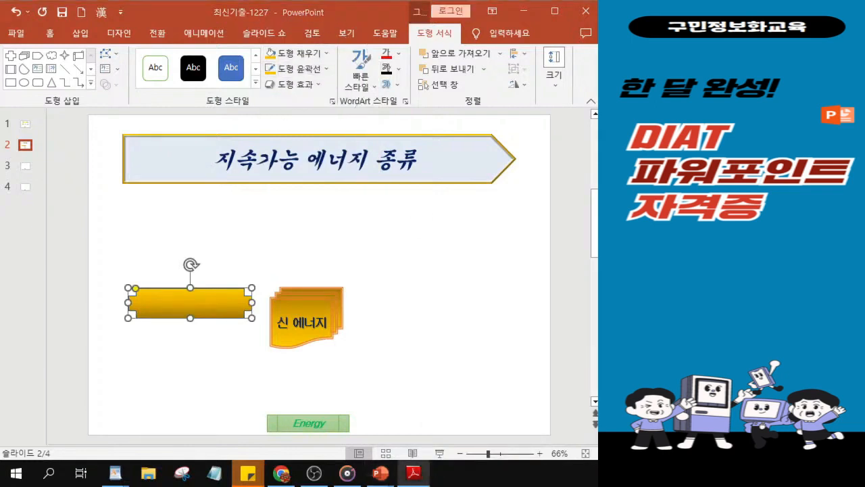
Remove the cross shape's outline (윤곽선 없음)
left_click(311, 74)
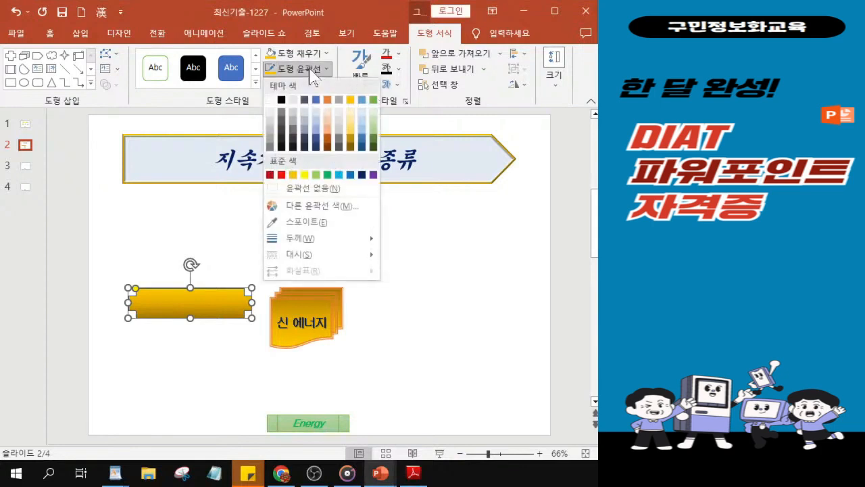
left_click(283, 195)
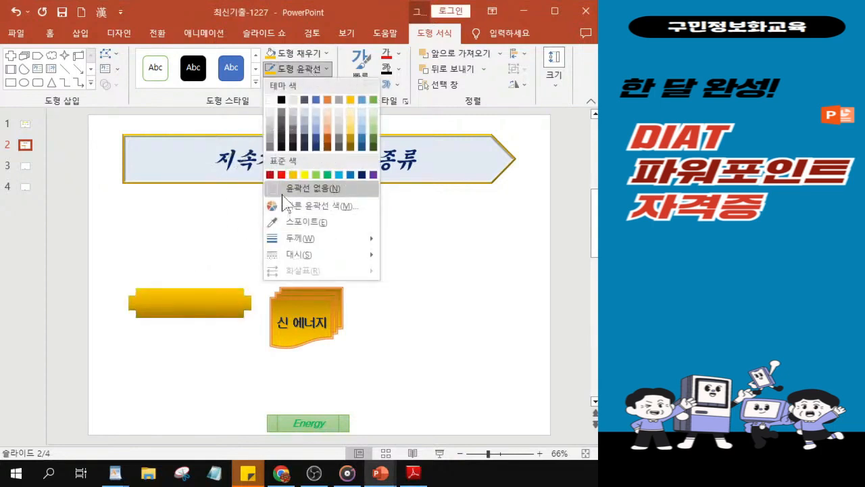
left_click(283, 192)
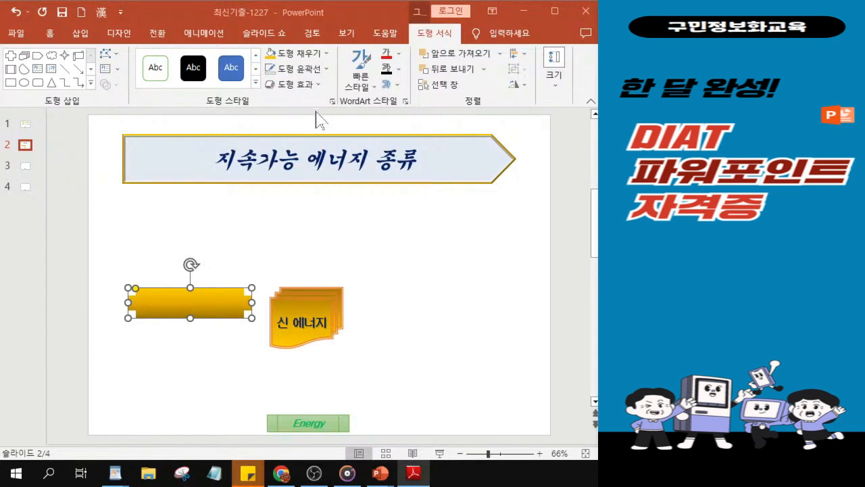
Apply the first reflection variation (반사 변형) and the first bevel effect (입체 효과) to the cross shape
left_click(301, 85)
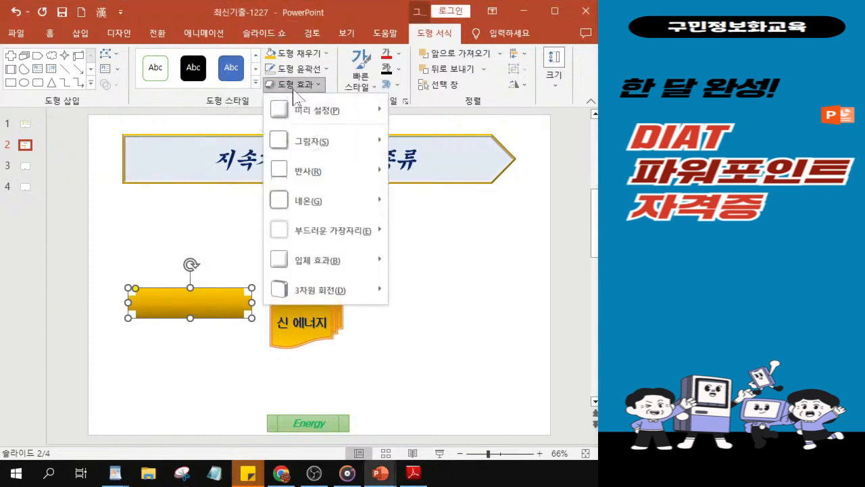
mouse_move(333, 179)
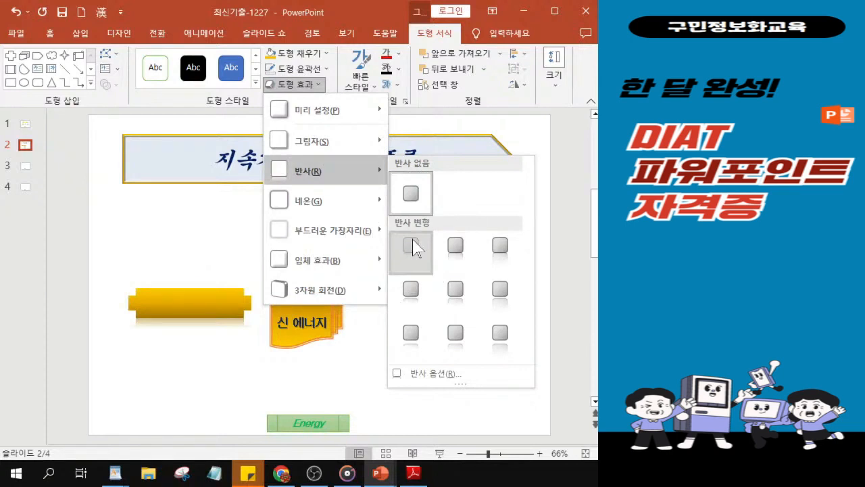
left_click(412, 246)
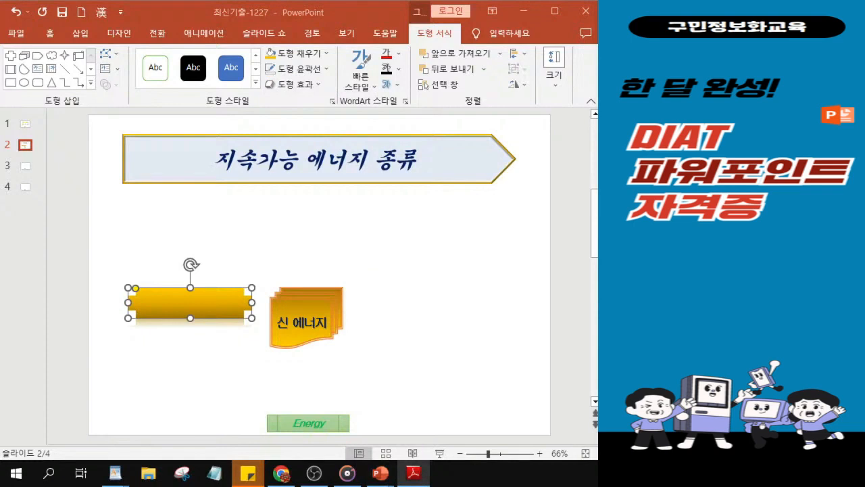
left_click(296, 84)
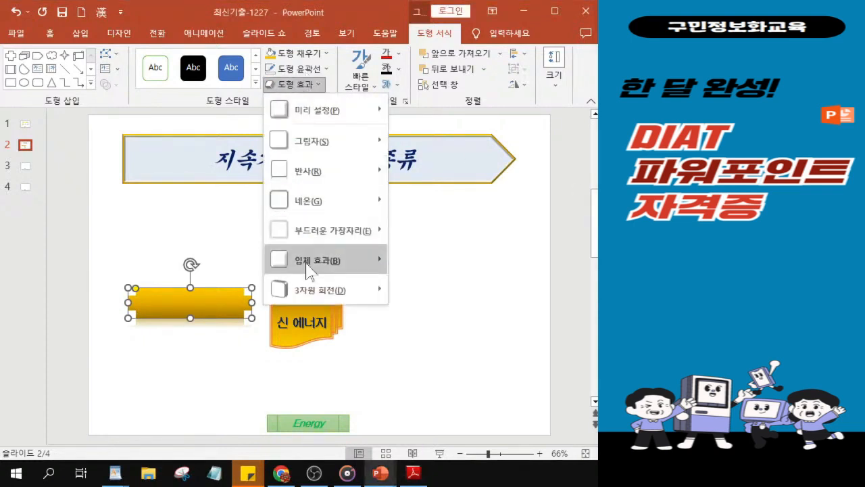
mouse_move(307, 262)
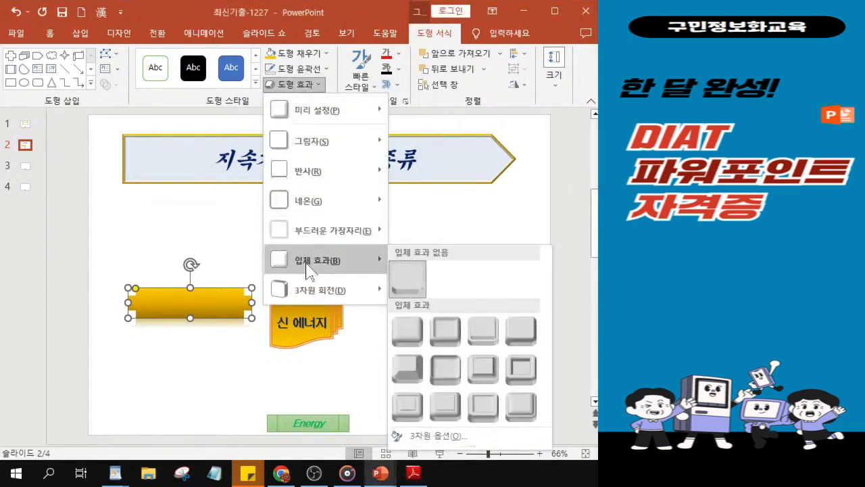
left_click(414, 337)
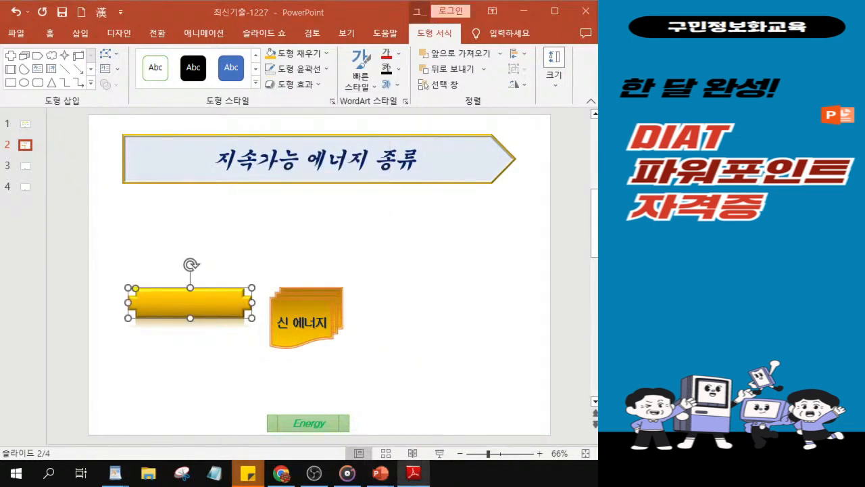
Set the cross shape's text font to 굴림 and the font size to 19
left_click(50, 34)
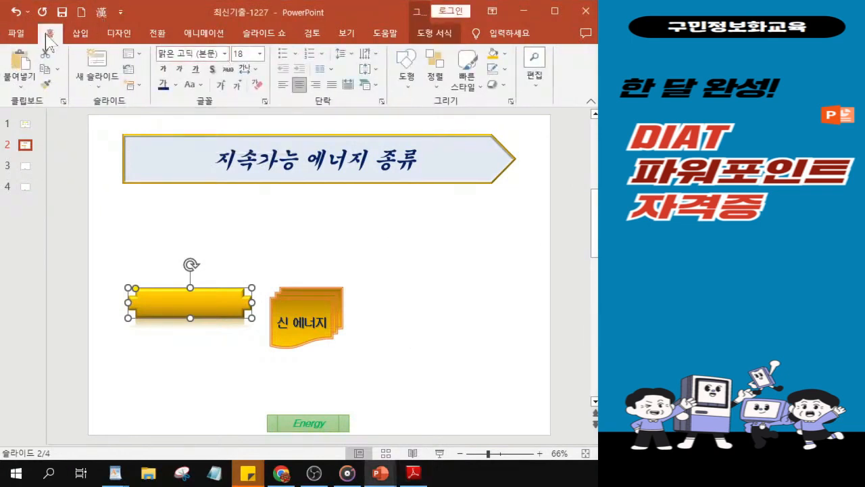
left_click(225, 54)
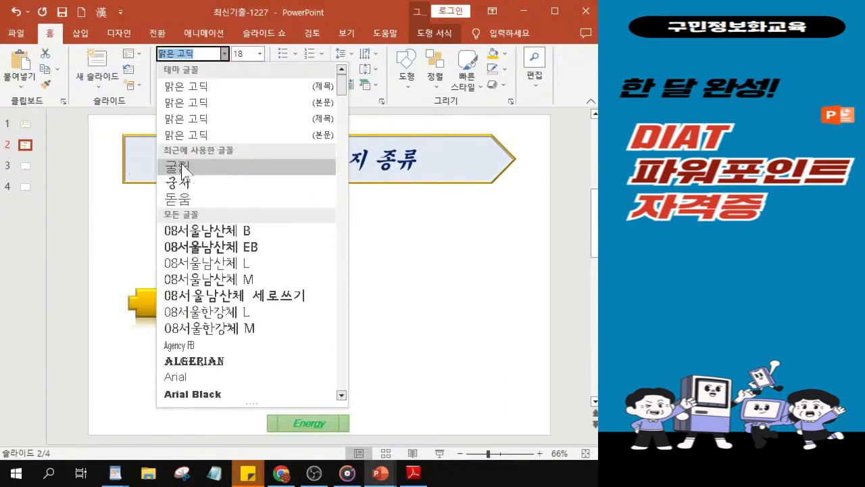
left_click(181, 166)
left_click(240, 54)
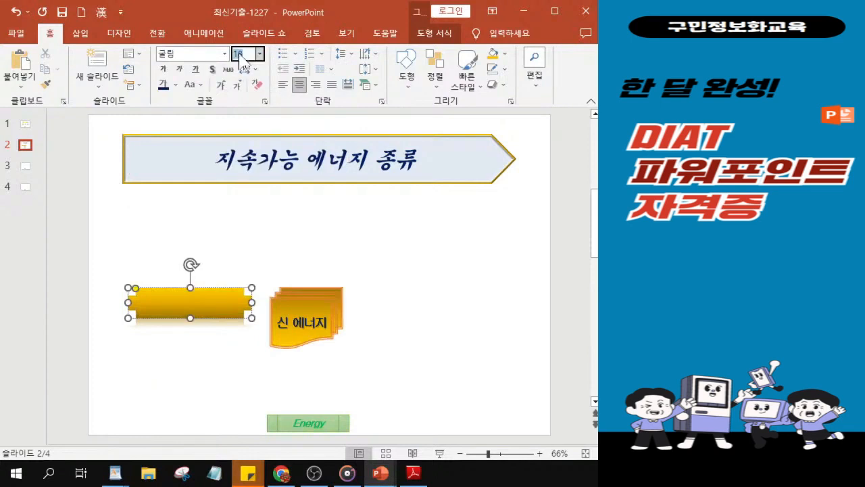
type("19")
key("Return")
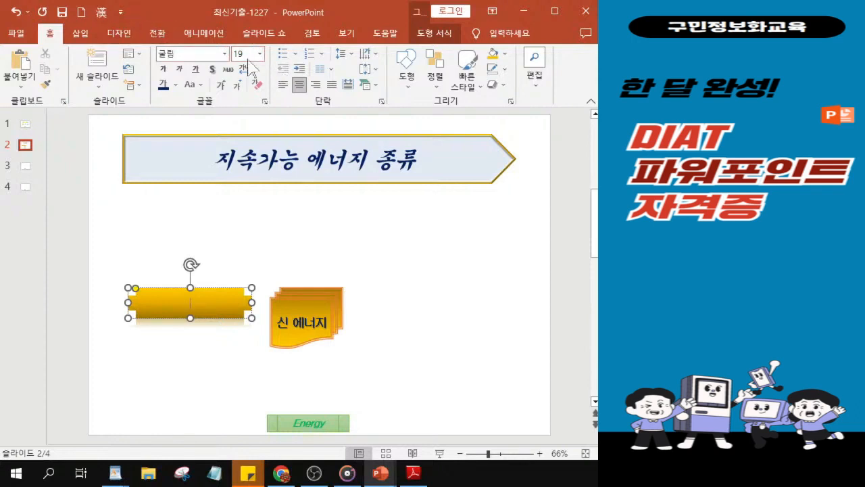
Make the cross shape's text bold and set its font colour to standard red
key("ctrl")
key("ctrl")
left_click(162, 71)
key("ctrl")
key("ctrl")
key("ctrl")
key("ctrl")
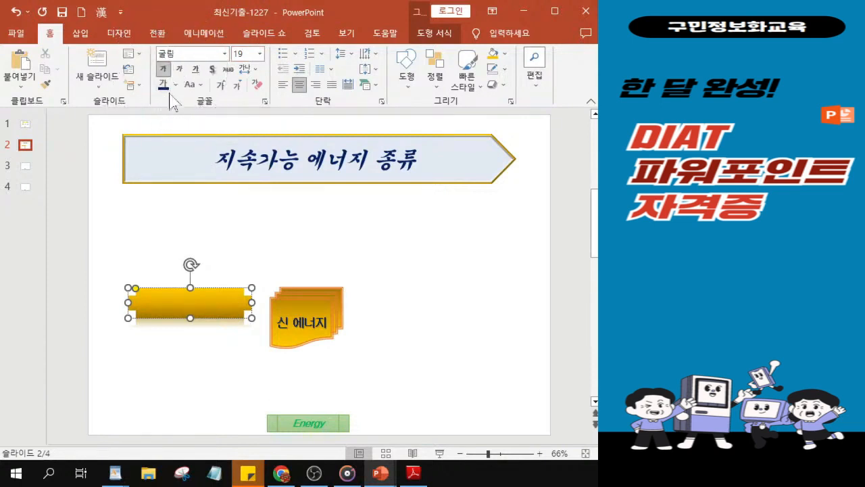
left_click(175, 85)
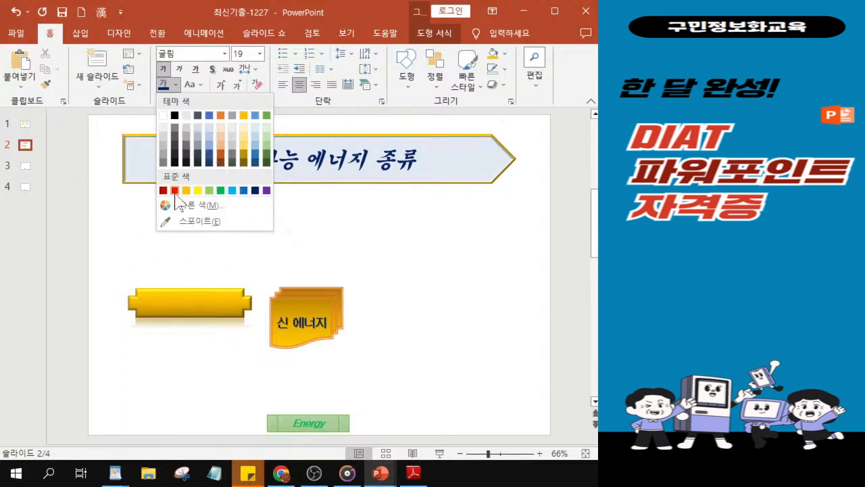
left_click(175, 190)
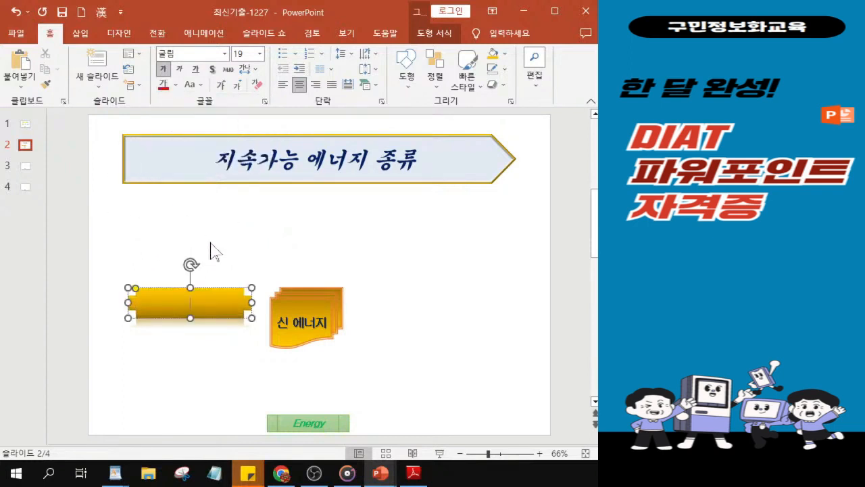
Enter the text "수소" in the cross shape
type("수소")
scroll(146, 303, "up", 6)
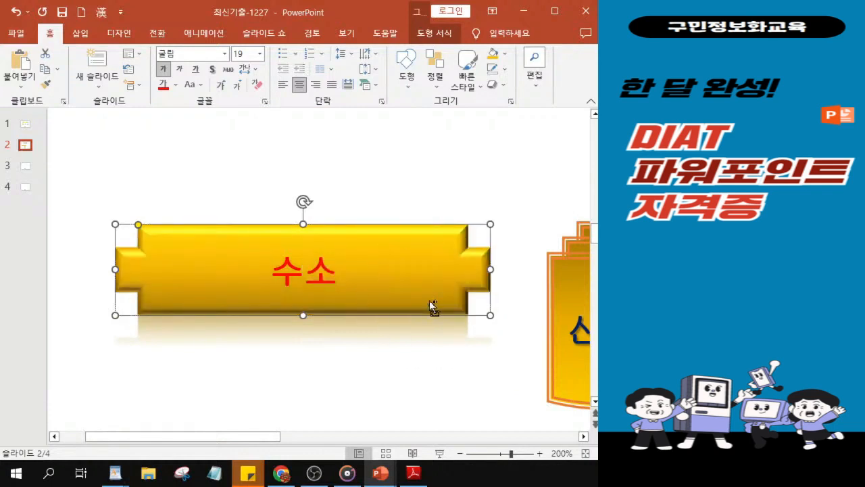
scroll(429, 300, "down", 7)
scroll(430, 305, "down", 5)
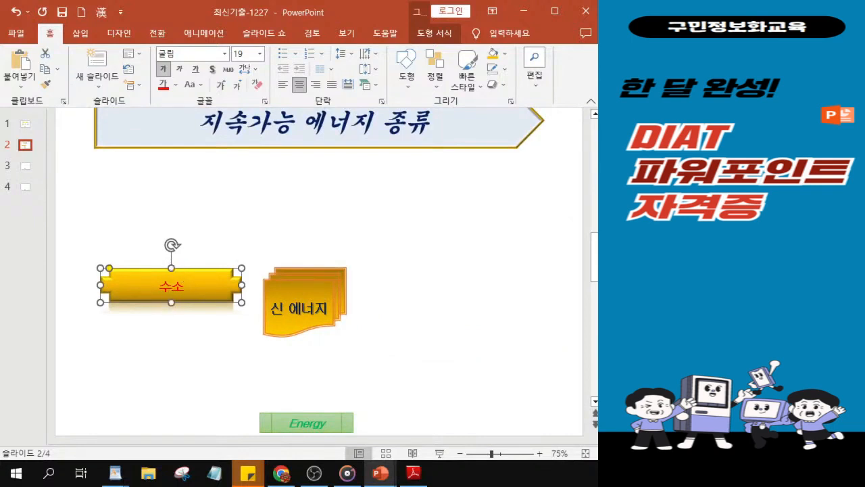
Duplicate the "수소" cross shape directly below the original, aligned with it, and select both shapes
key("ctrl")
left_click_drag(194, 287, 187, 324)
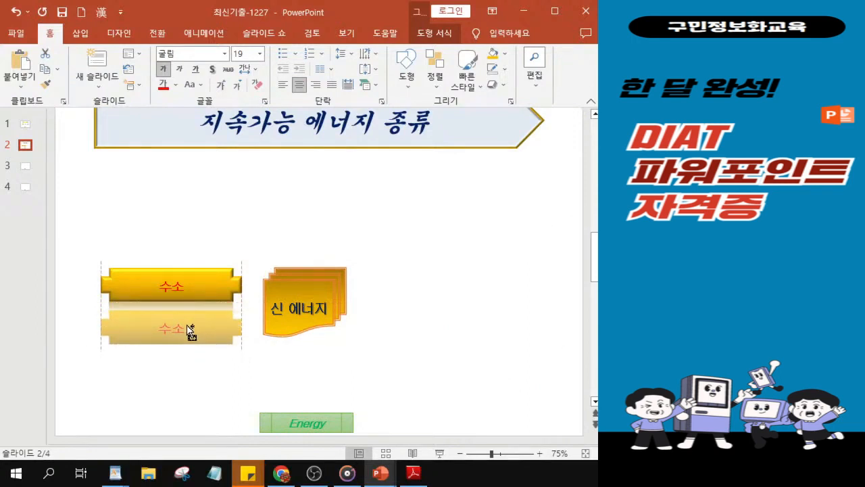
left_click_drag(186, 324, 186, 325)
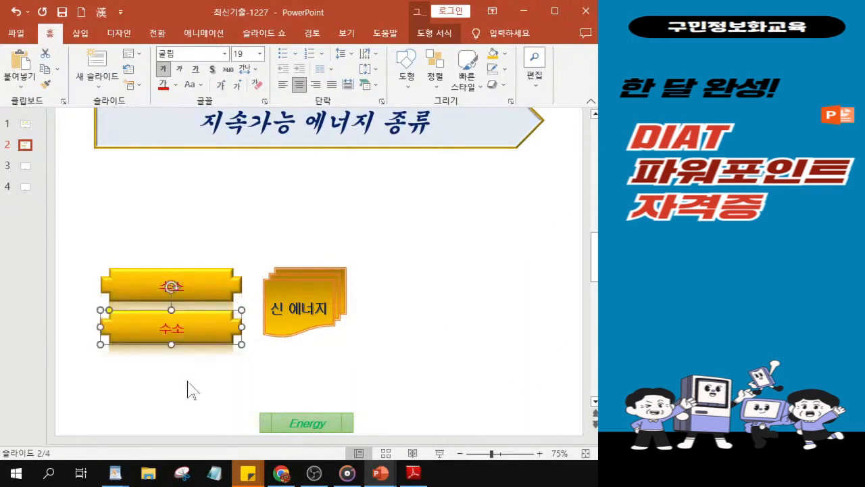
left_click(204, 289, "shift")
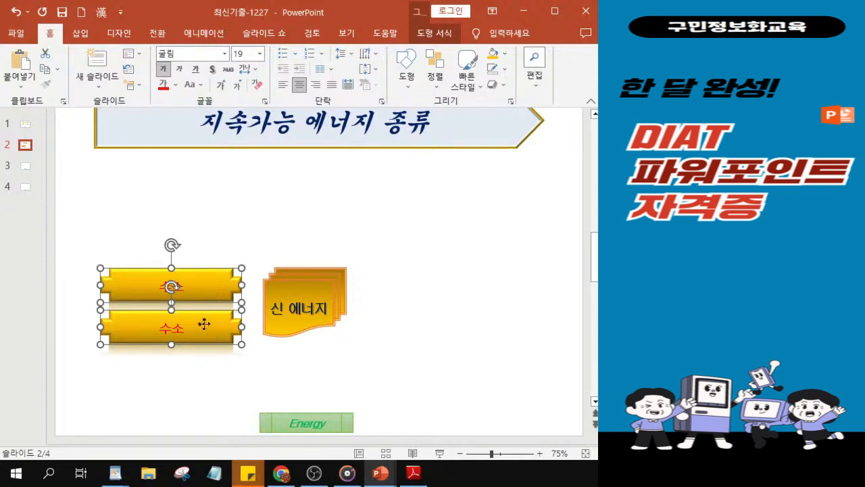
Duplicate the two selected "수소" cross shapes to the right of the "신 에너지" shape, level with the originals
left_click_drag(209, 331, 469, 312)
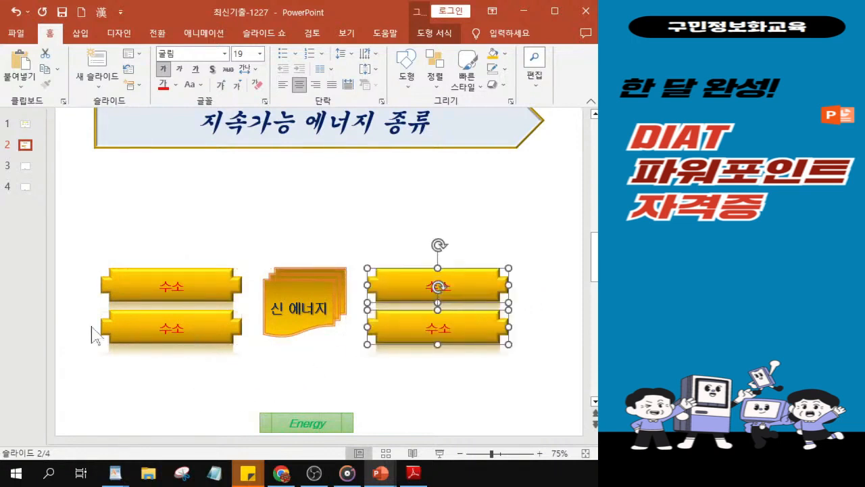
Replace the text of the lower cross shape left of "신 에너지" with "석탄가스화"
scroll(195, 312, "up", 3)
scroll(193, 313, "up", 1)
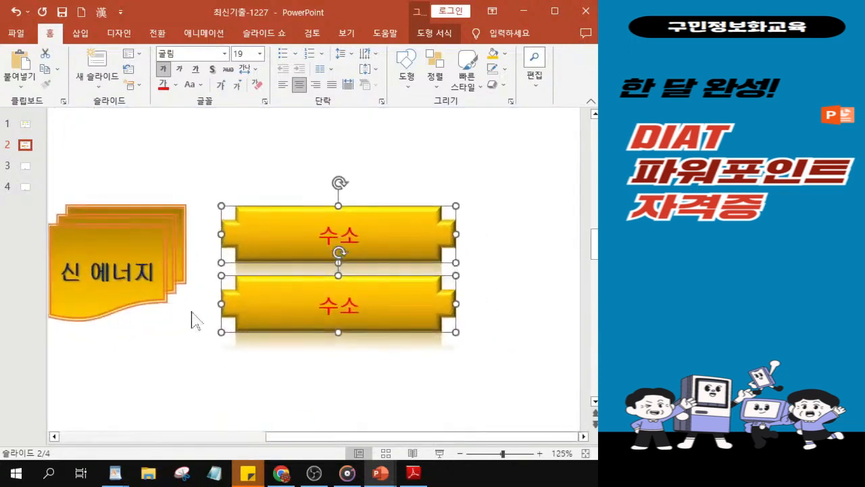
left_click_drag(352, 438, 316, 439)
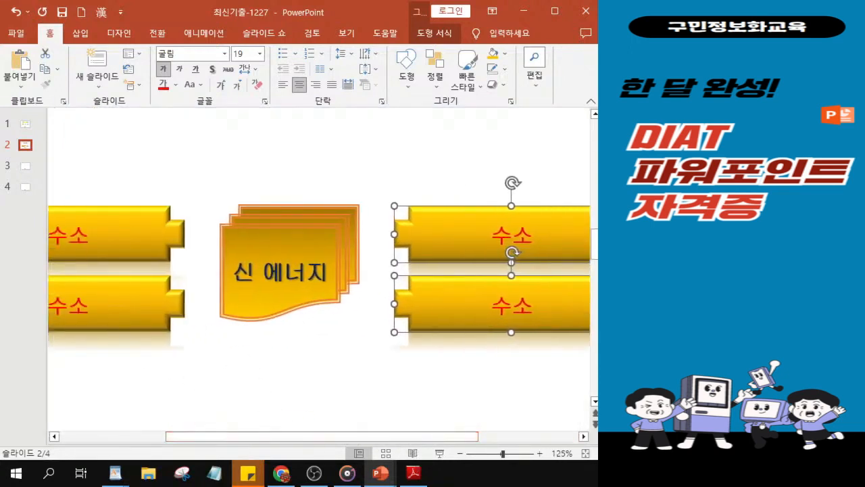
left_click_drag(239, 439, 212, 443)
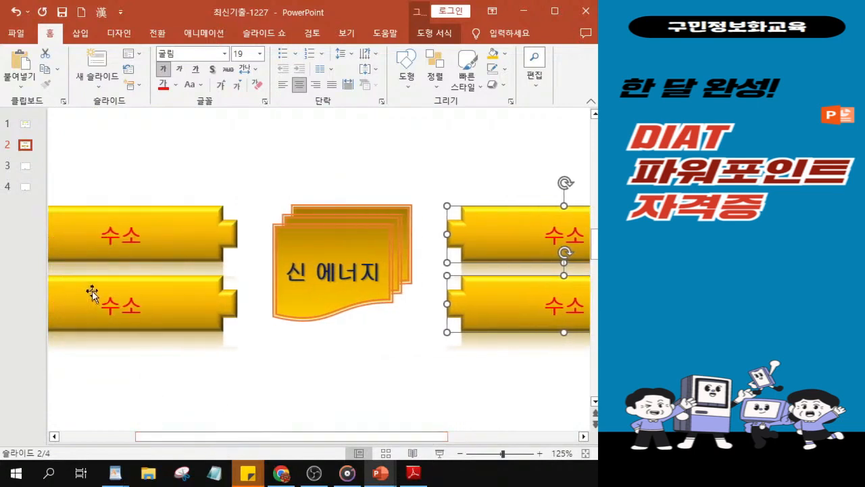
left_click(100, 305)
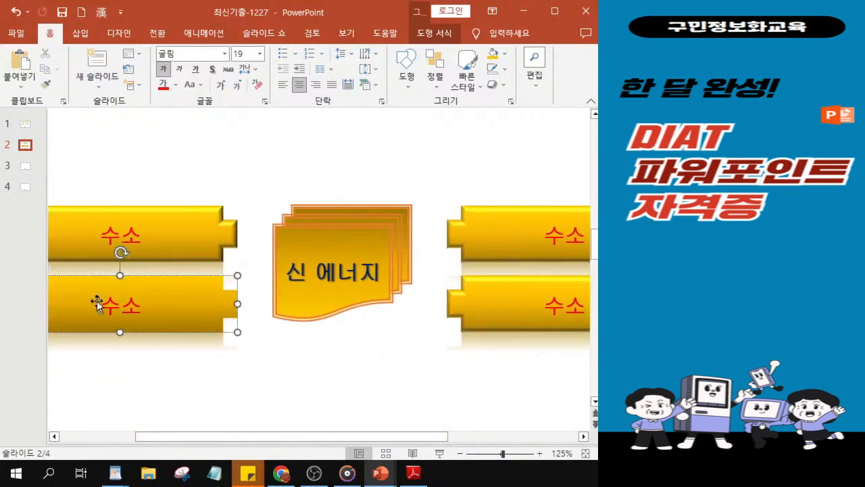
key("Delete")
key("Delete")
type("석")
type("탄가스")
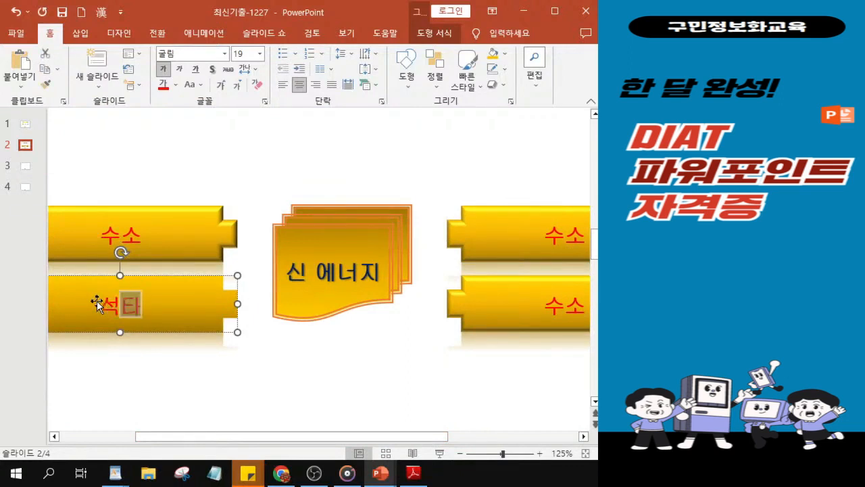
type("화")
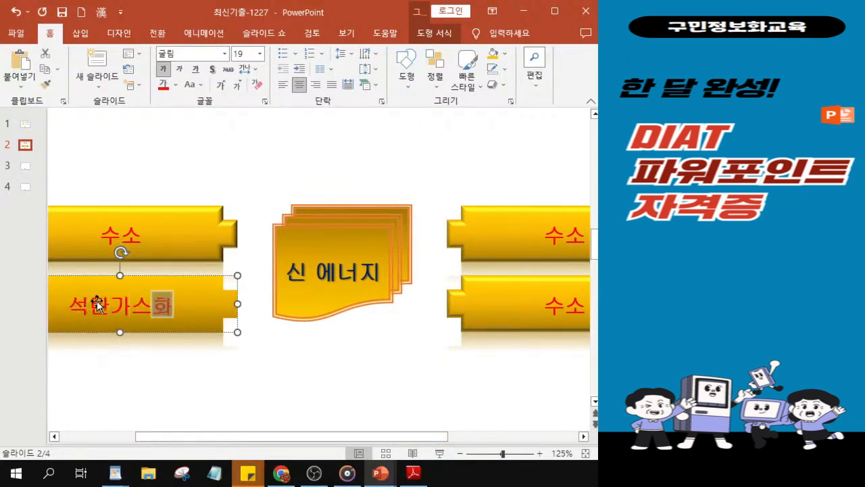
Replace the text of the upper cross shape right of "신 에너지" with "연료전지"
scroll(96, 341, "up", 3)
scroll(96, 341, "up", 5)
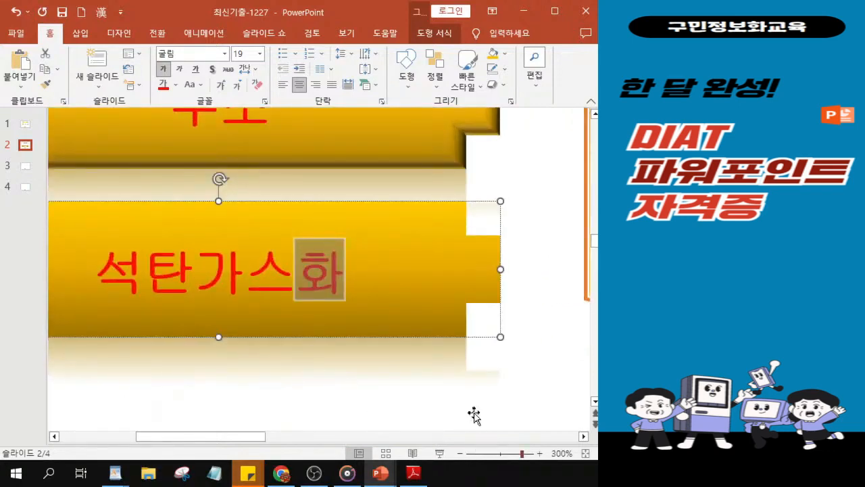
left_click(258, 437)
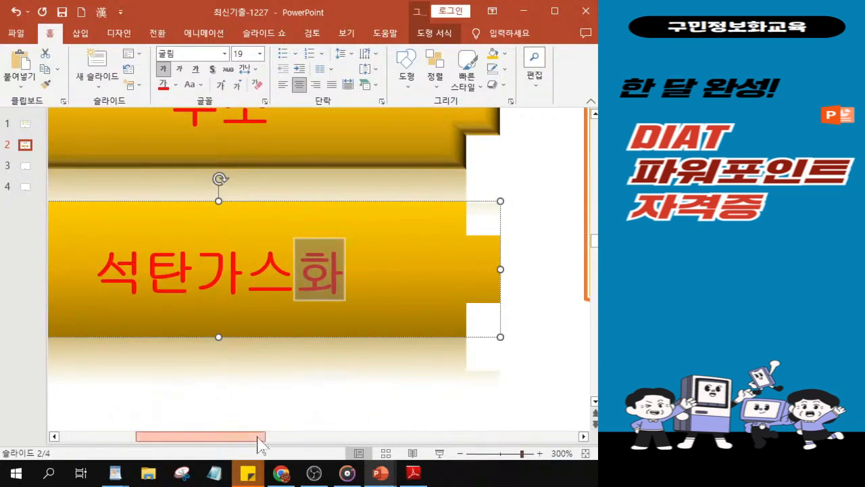
left_click_drag(257, 437, 471, 437)
scroll(459, 337, "up", 1)
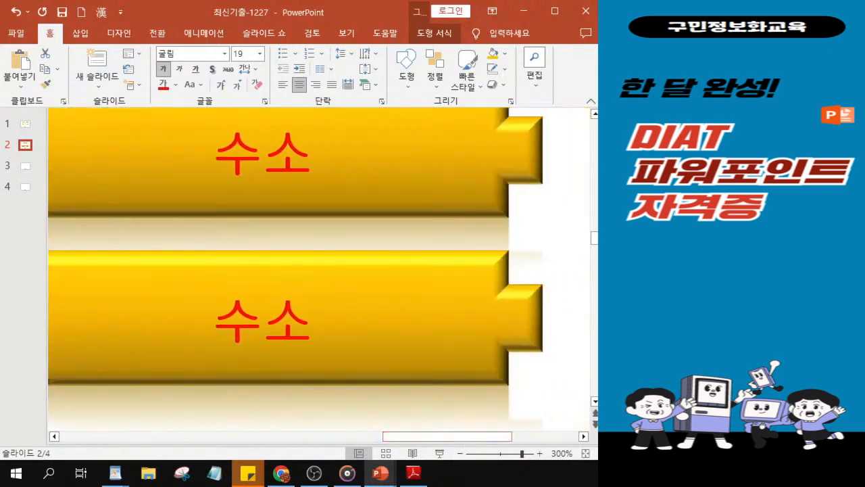
left_click(229, 155)
key("ctrl")
key("ctrl")
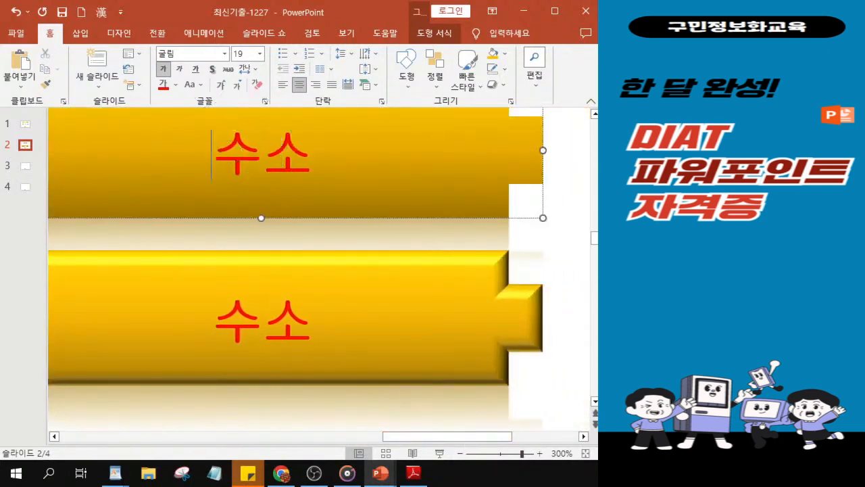
key("Delete")
key("Delete")
type("ㅇ")
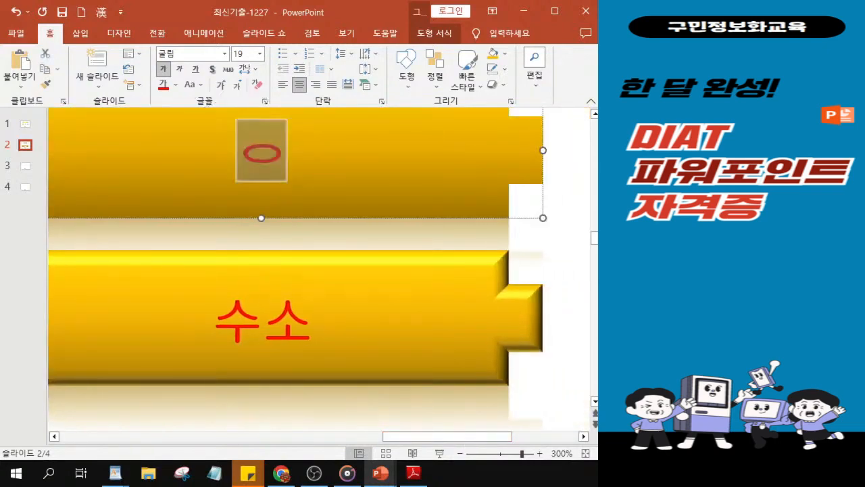
type("ㅕㄴ료숫")
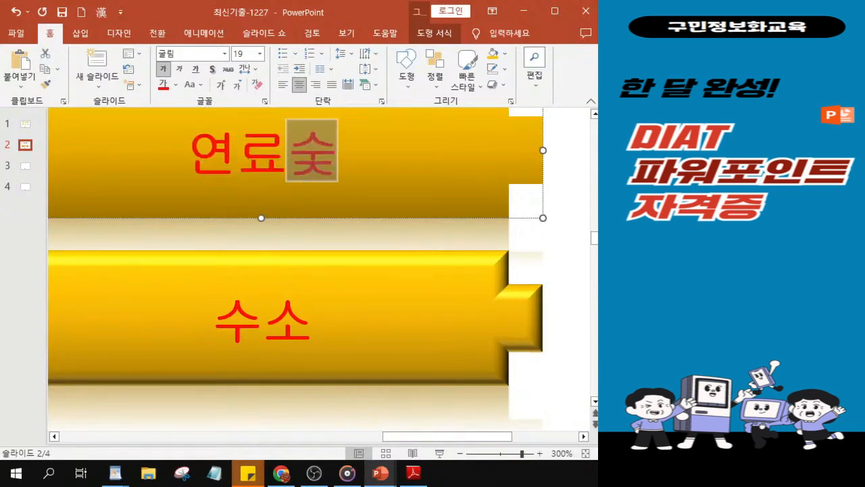
type("ㅣ")
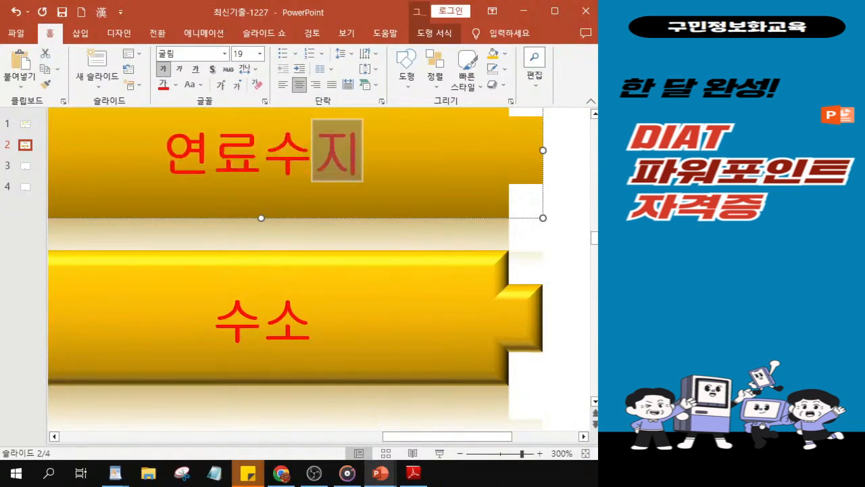
key("Left")
key("BackSpace")
type("ㅈㅓㄴ")
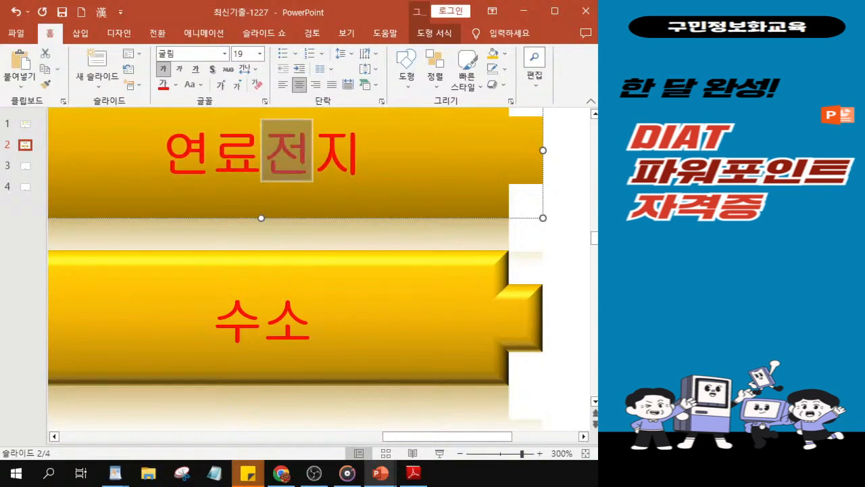
Replace the text of the lower cross shape right of "신 에너지" with "석탄액화"
double_click(314, 320)
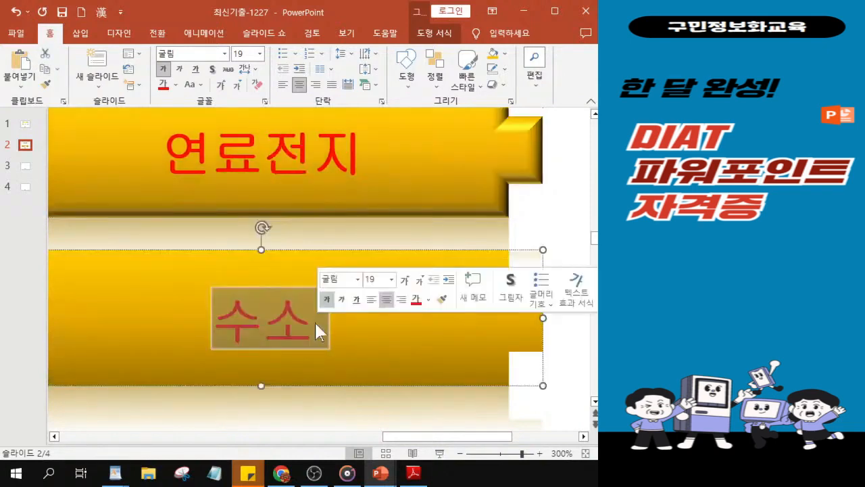
type("ㅅㅓㄱㅌㅏㄴㅇ")
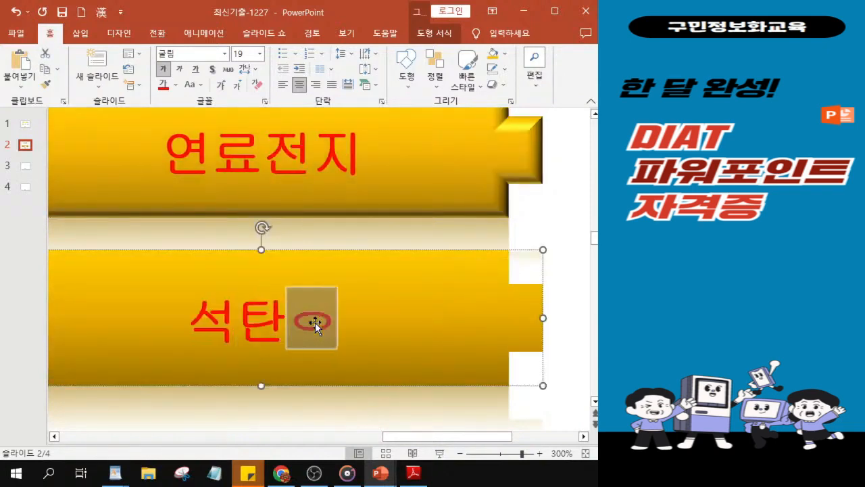
type("ㅐㄱㅎㅗㅏ")
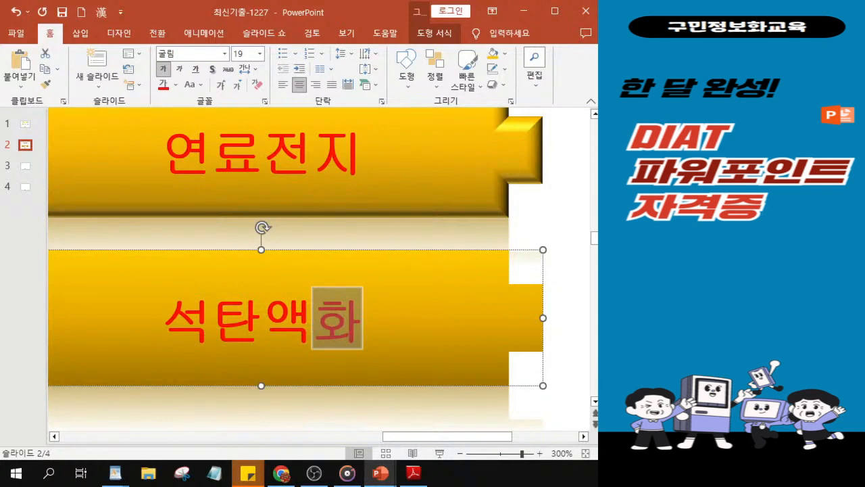
Insert a home action button between the "신 에너지" shape and the green "Energy" box
key("alt+Tab")
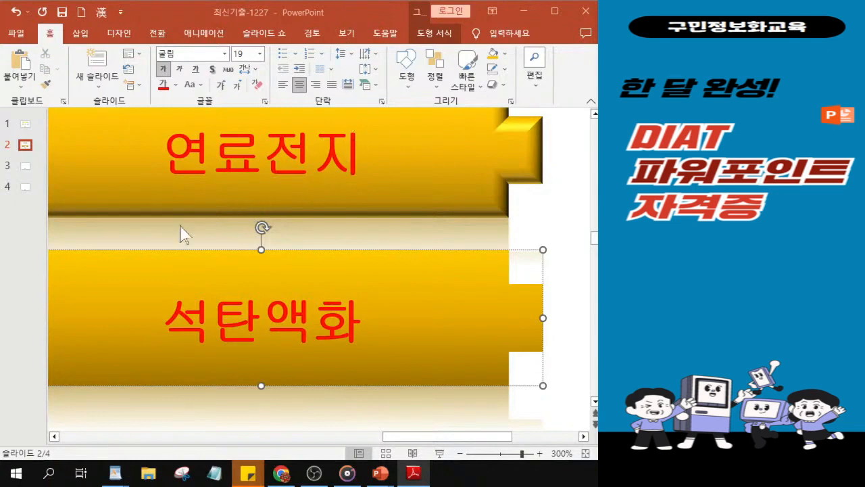
scroll(243, 285, "down", 10)
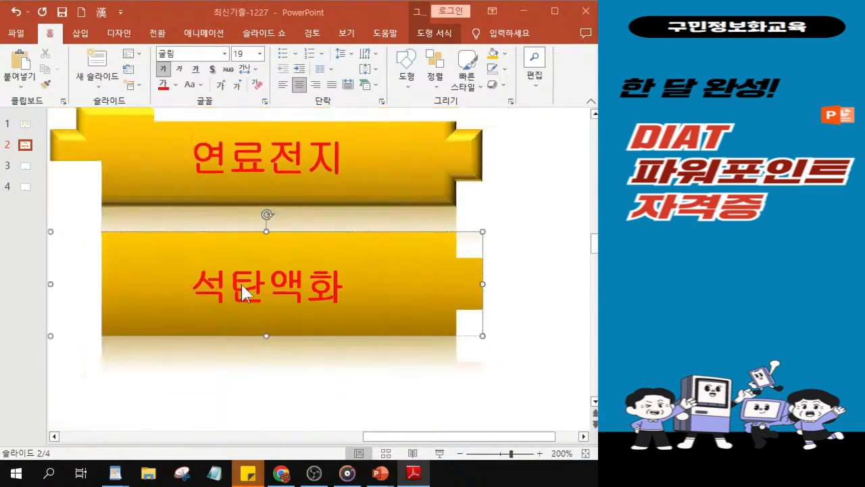
scroll(241, 284, "down", 5)
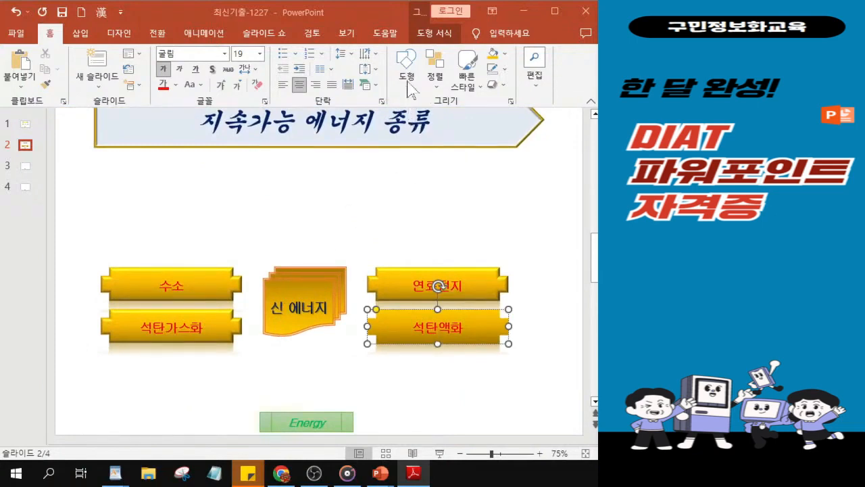
left_click(408, 88)
left_click(407, 82)
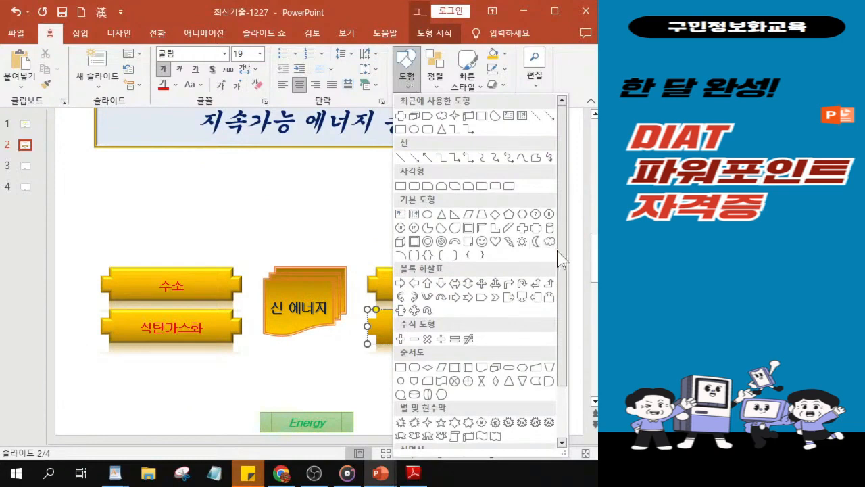
left_click_drag(565, 262, 559, 345)
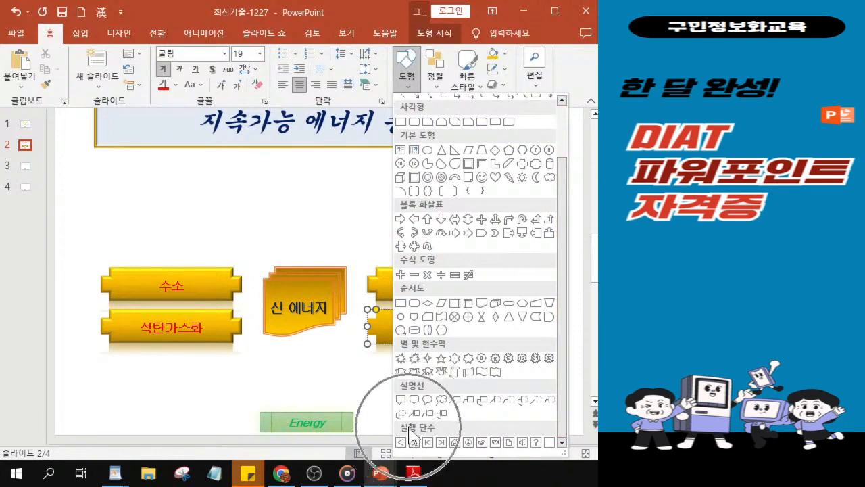
left_click(455, 443)
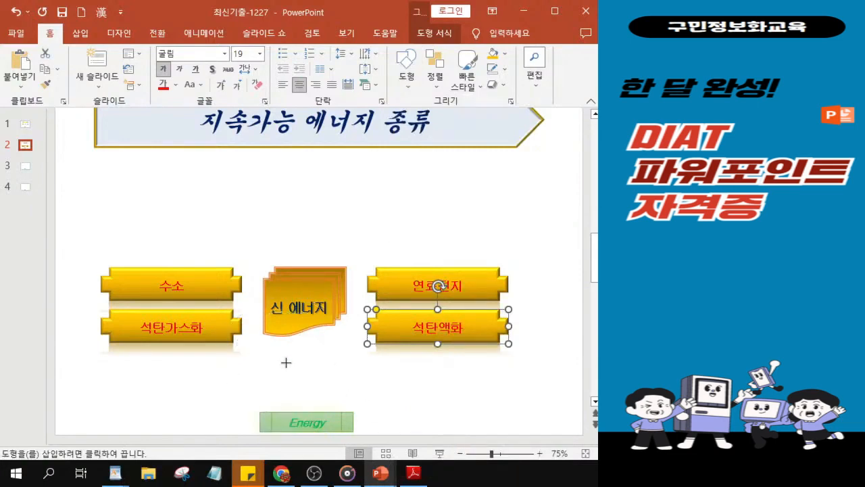
left_click_drag(286, 352, 320, 382)
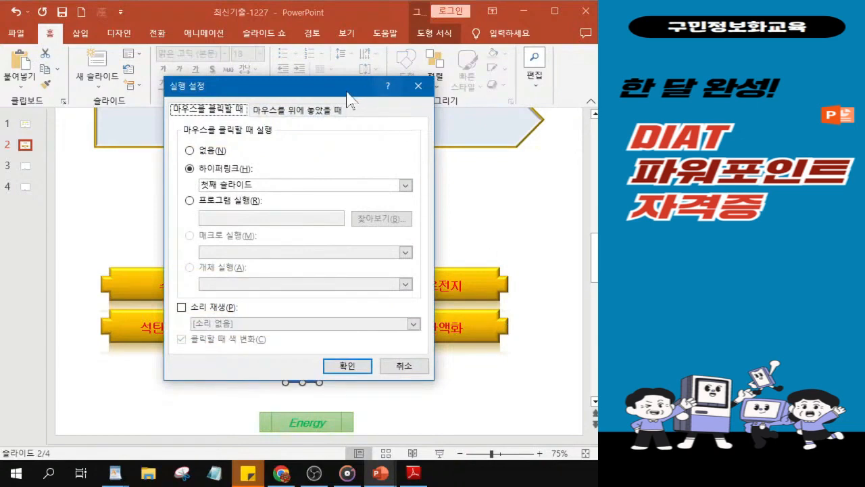
Accept the home button's action settings with the on-click hyperlink to the first slide (첫째 슬라이드)
left_click_drag(348, 91, 314, 17)
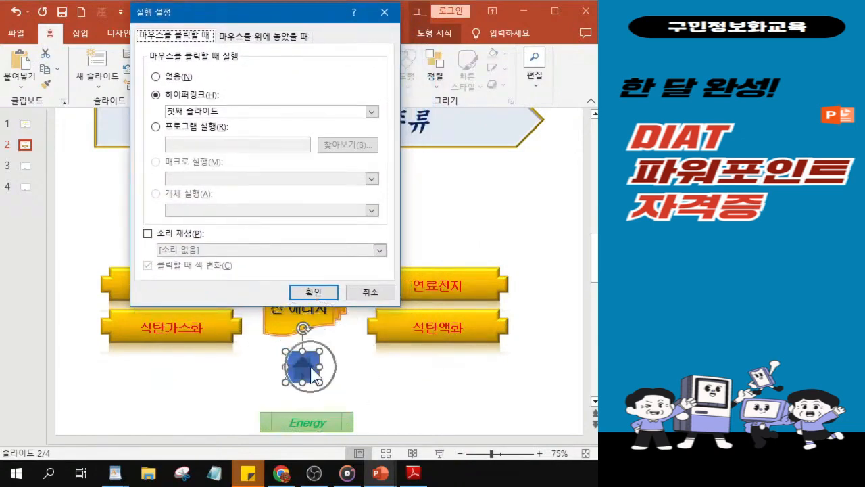
key("alt+Tab")
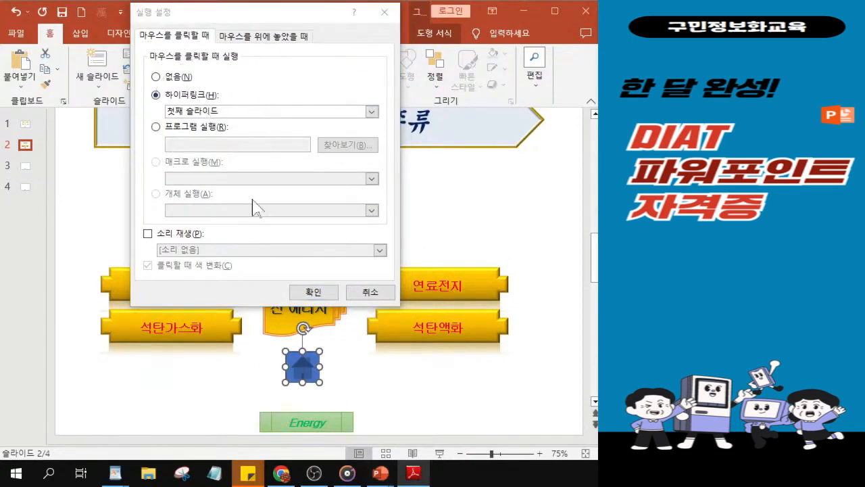
left_click(310, 295)
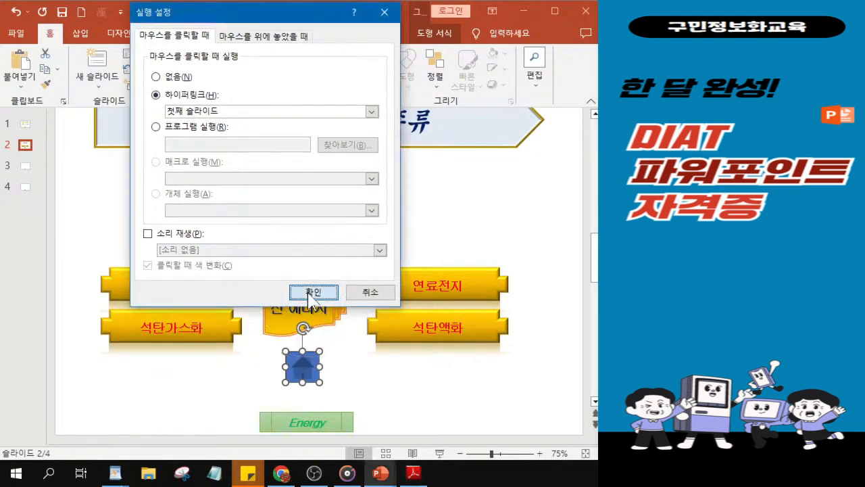
left_click(310, 295)
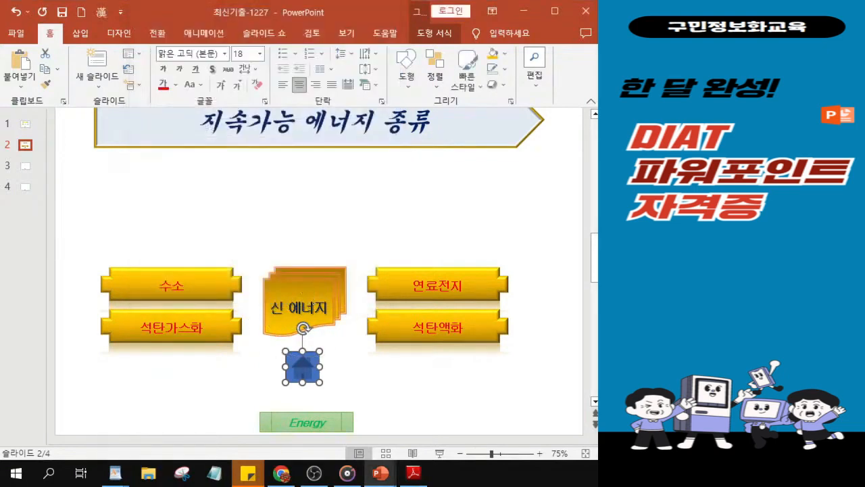
Apply the light blue theme shape style in the fourth row, sixth column to the home action button
key("alt+Tab")
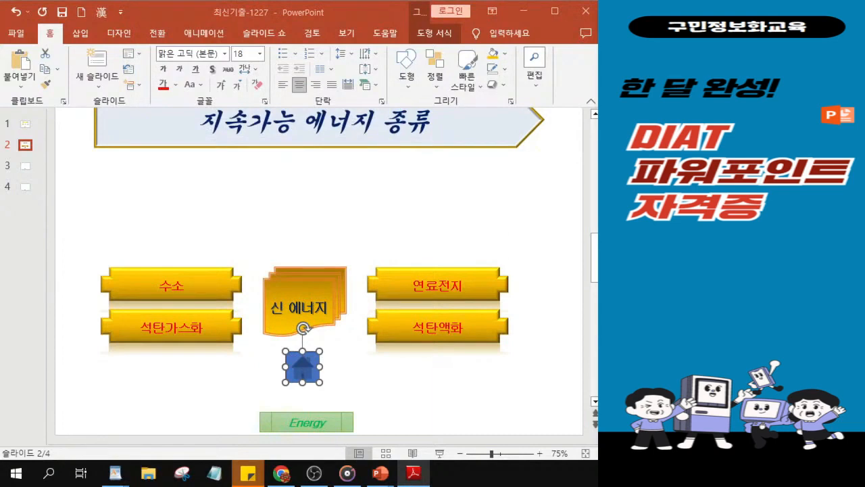
left_click(434, 37)
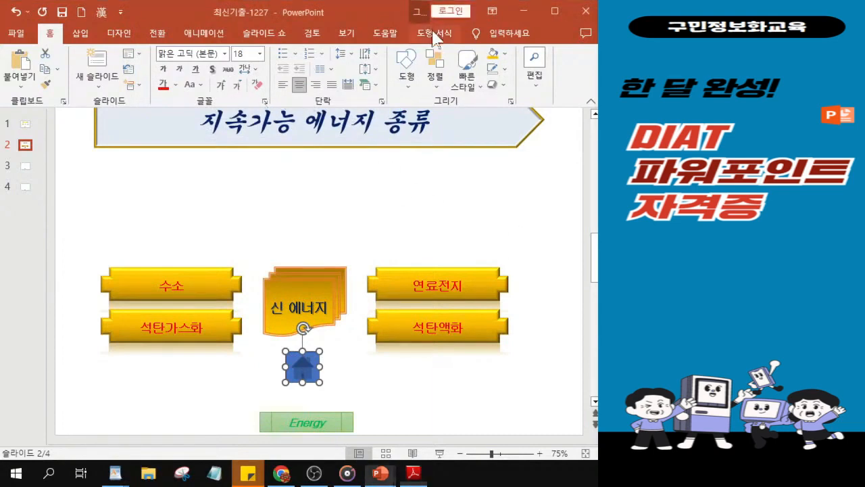
left_click(433, 38)
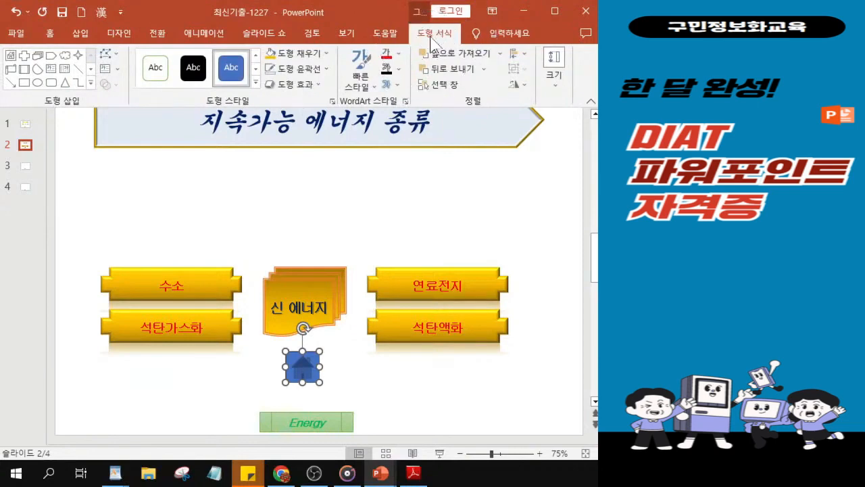
key("ctrl")
key("ctrl")
key("ctrl")
key("ctrl")
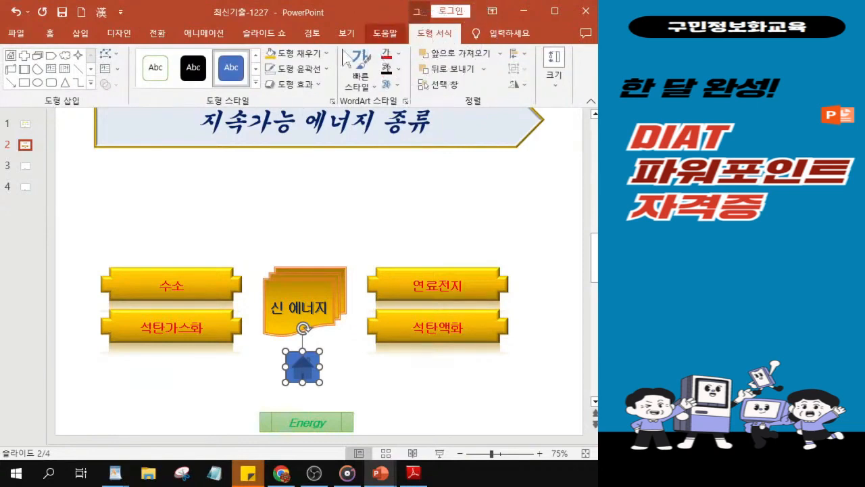
key("ctrl")
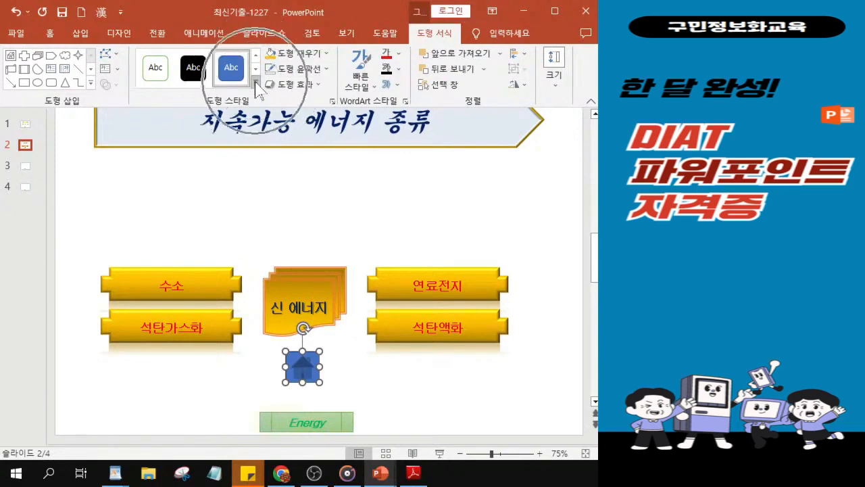
left_click(256, 81)
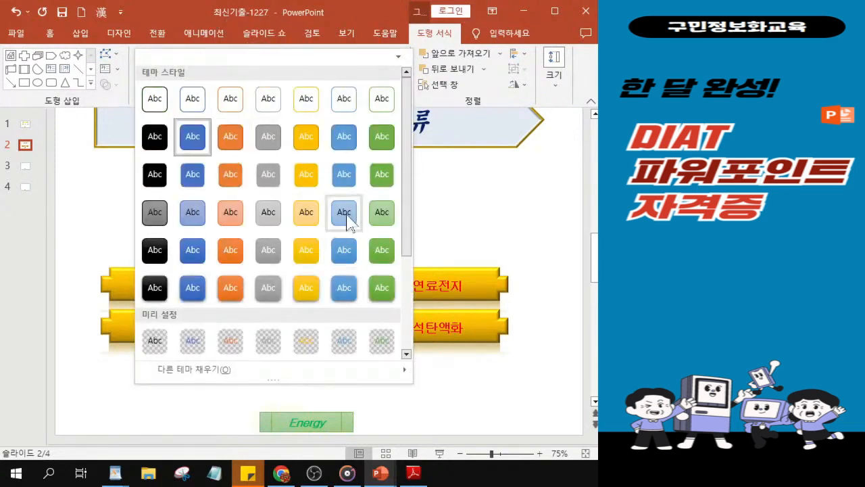
key("ctrl")
key("ctrl")
left_click(345, 213)
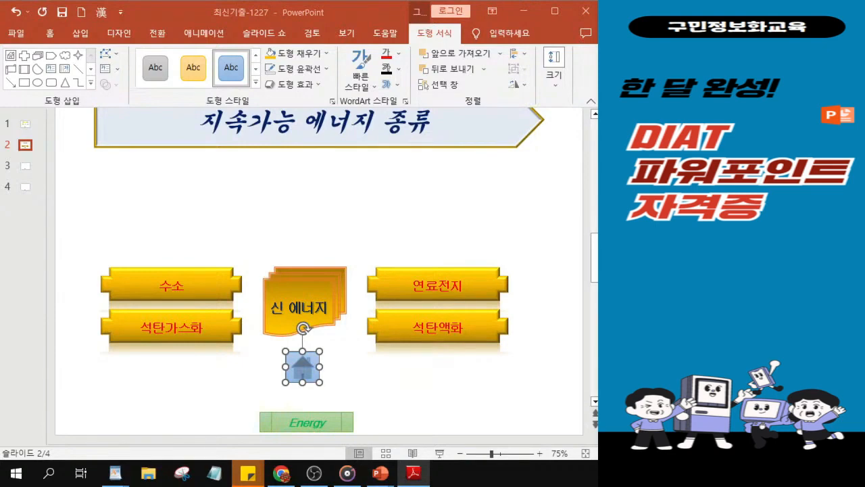
Insert a 기본 갈매기형 수장 프로세스형 SmartArt graphic from the 프로세스형 category on slide 2
left_click(80, 35)
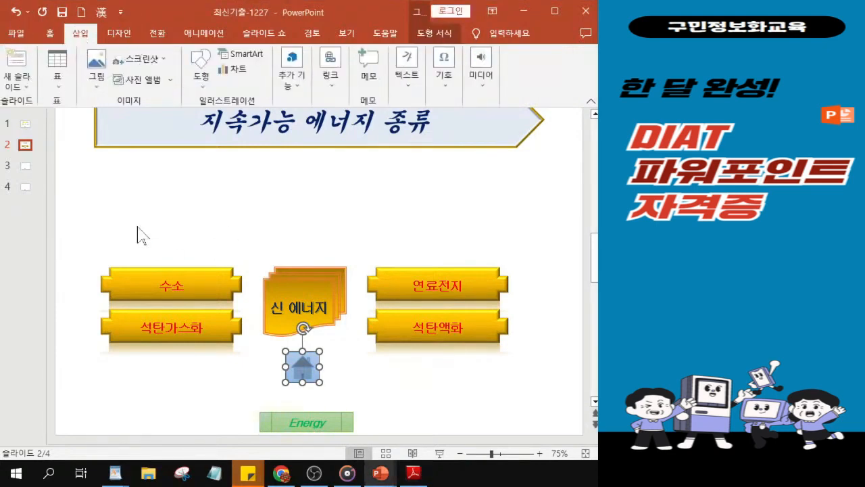
scroll(136, 232, "up", 1)
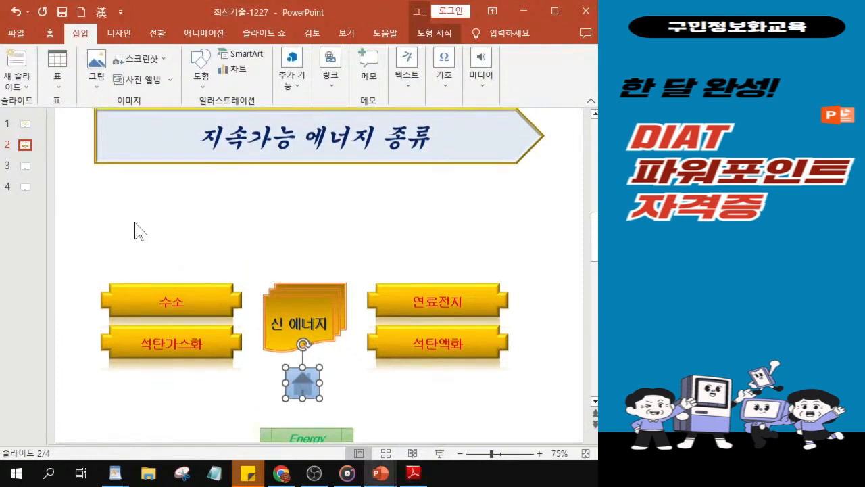
left_click(248, 60)
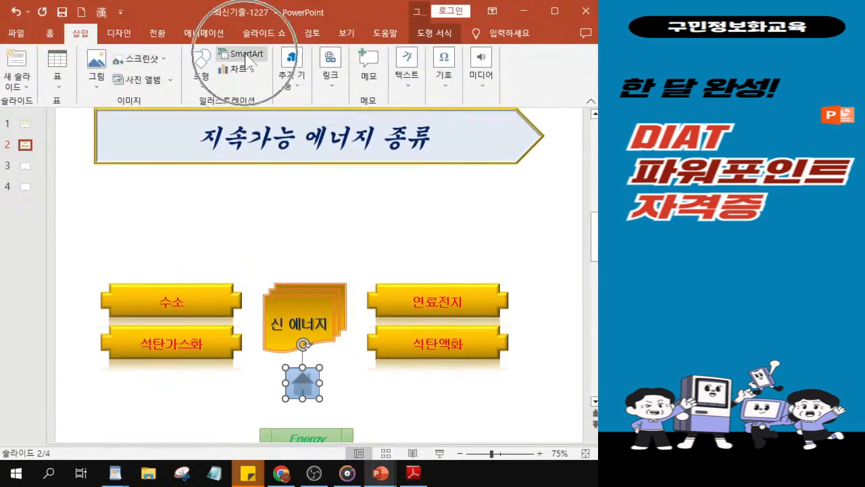
left_click(248, 59)
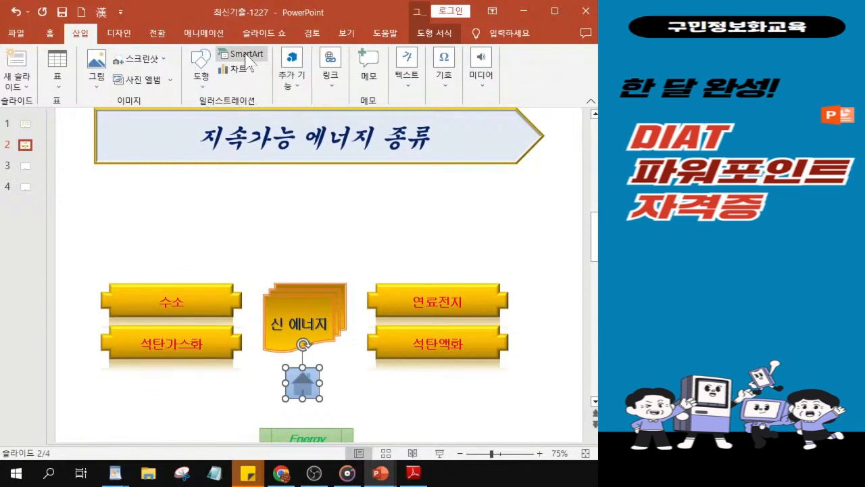
left_click(248, 59)
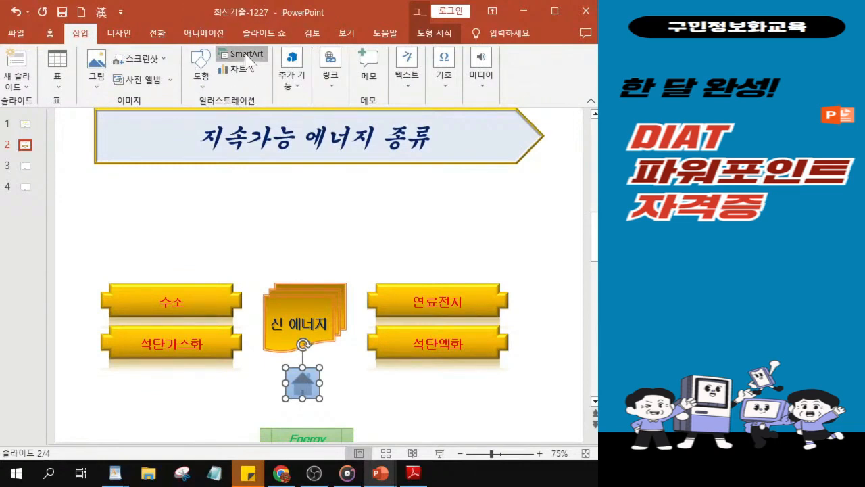
left_click_drag(254, 101, 253, 77)
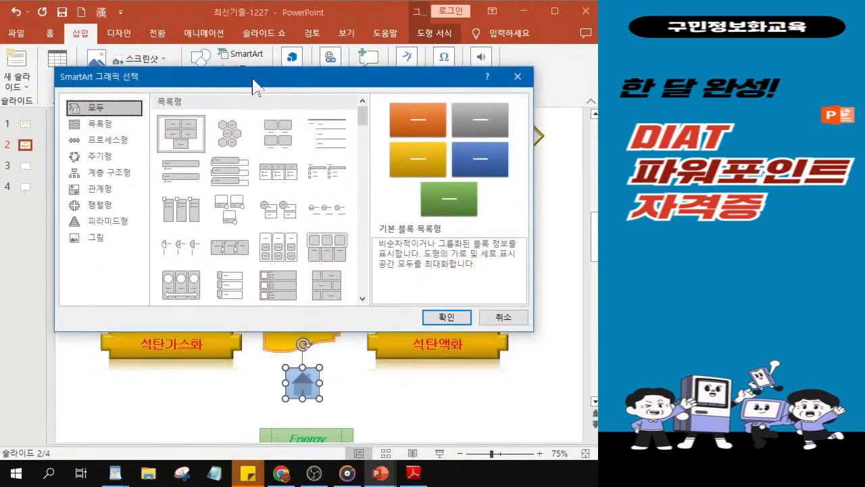
left_click(106, 141)
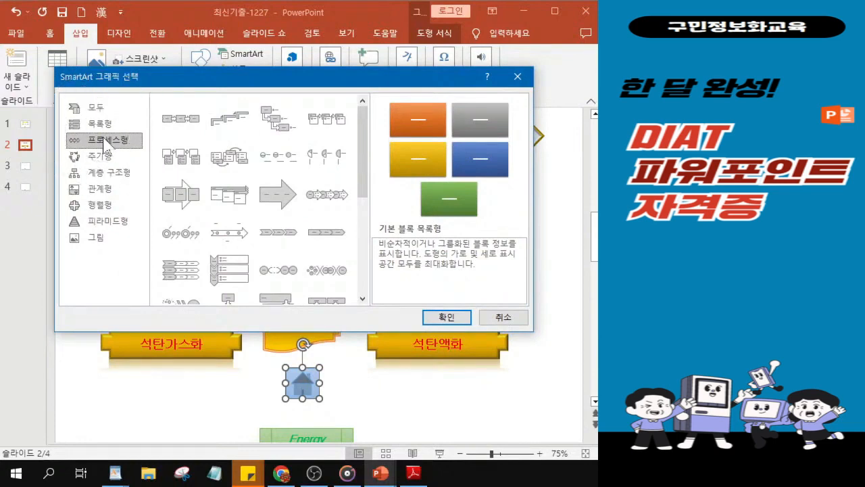
left_click(276, 239)
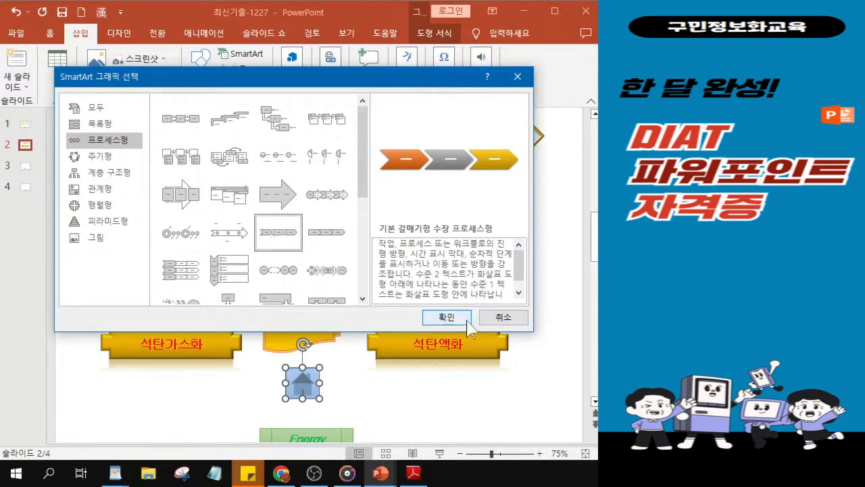
left_click(456, 313)
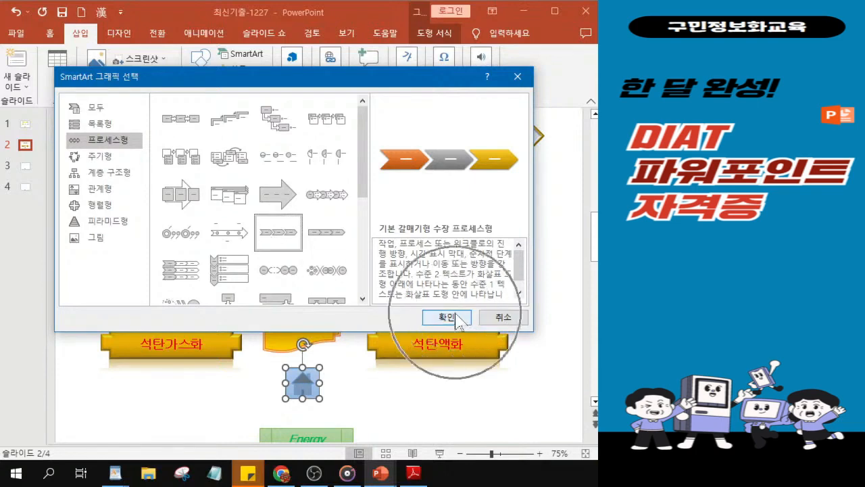
left_click(456, 318)
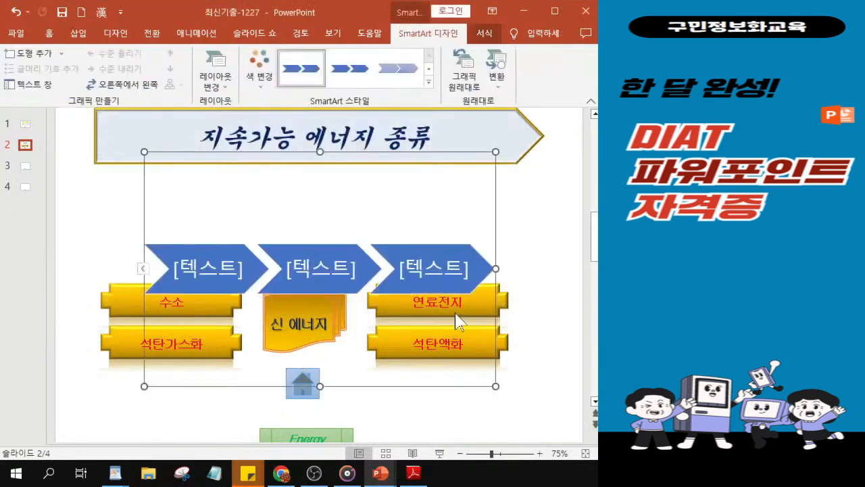
Show the SmartArt's text entry pane and move the SmartArt rightward so its chevrons are clear of the pane
left_click(145, 269)
left_click(144, 269)
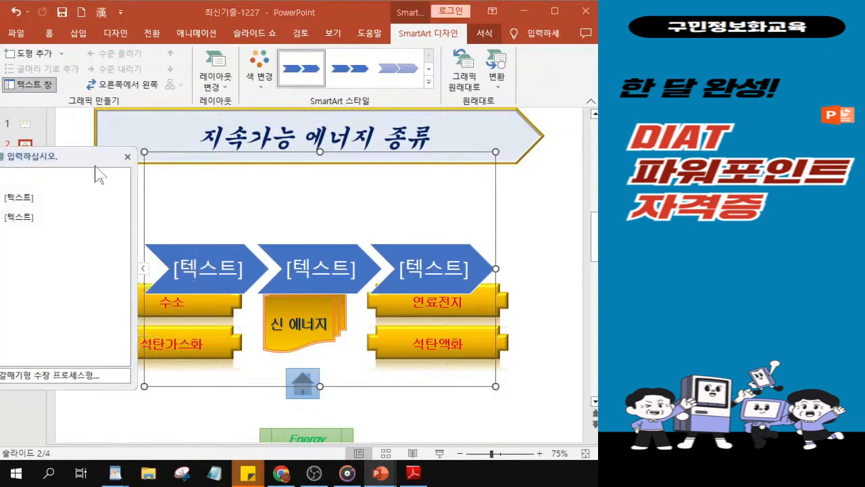
left_click_drag(95, 167, 328, 173)
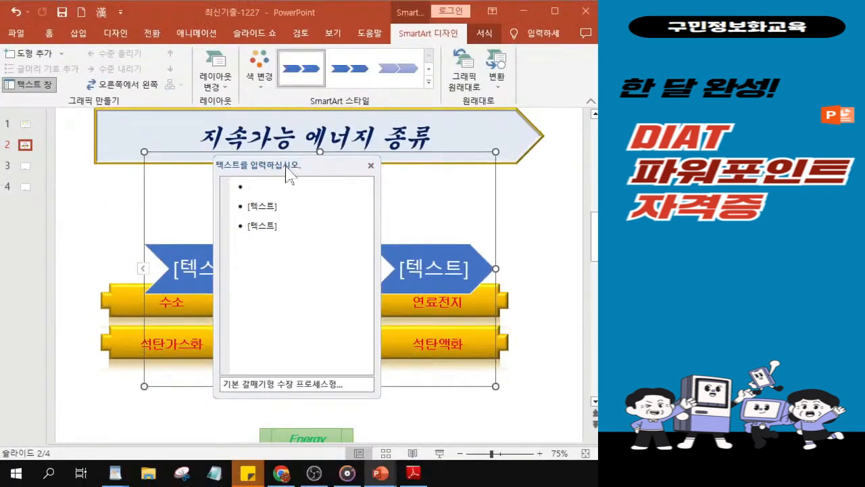
left_click_drag(291, 169, 150, 170)
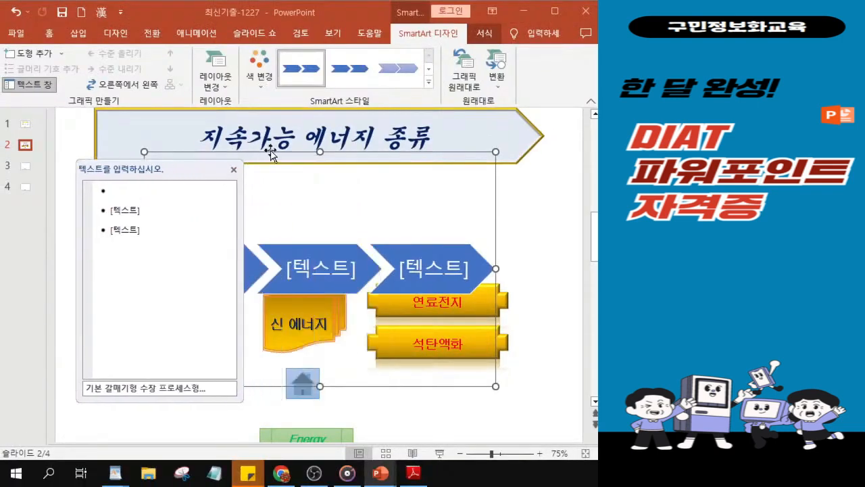
left_click_drag(270, 152, 325, 153)
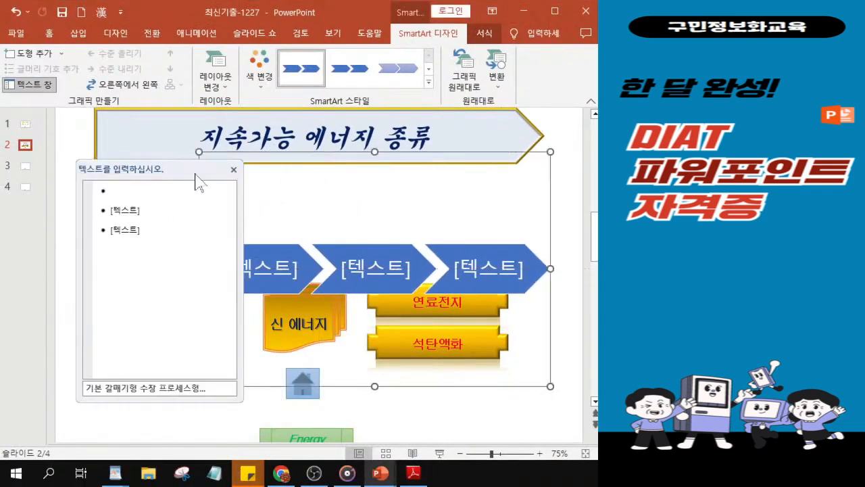
left_click_drag(196, 174, 153, 166)
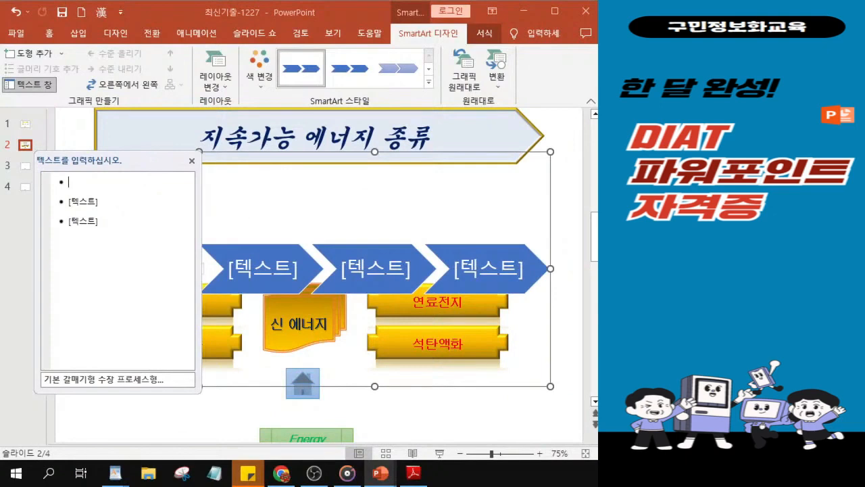
Enter "태양광" and "태양열" as the first two chevron texts of the SmartArt
type("태")
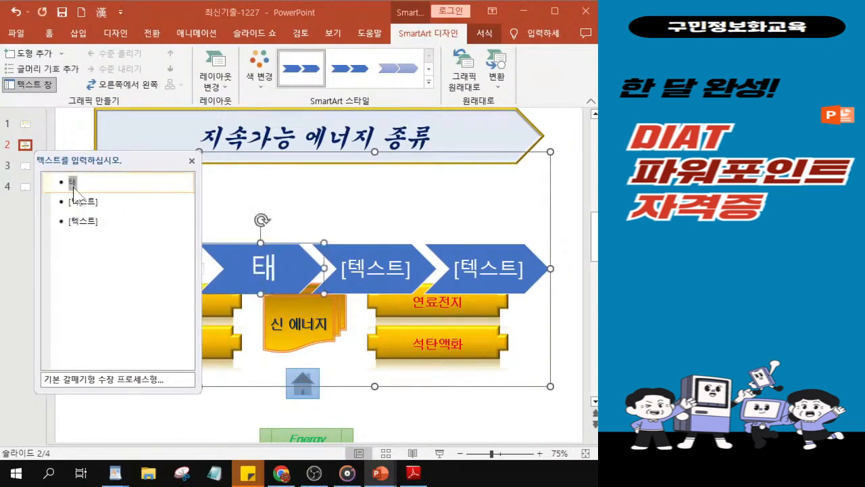
type("야ㅇ광")
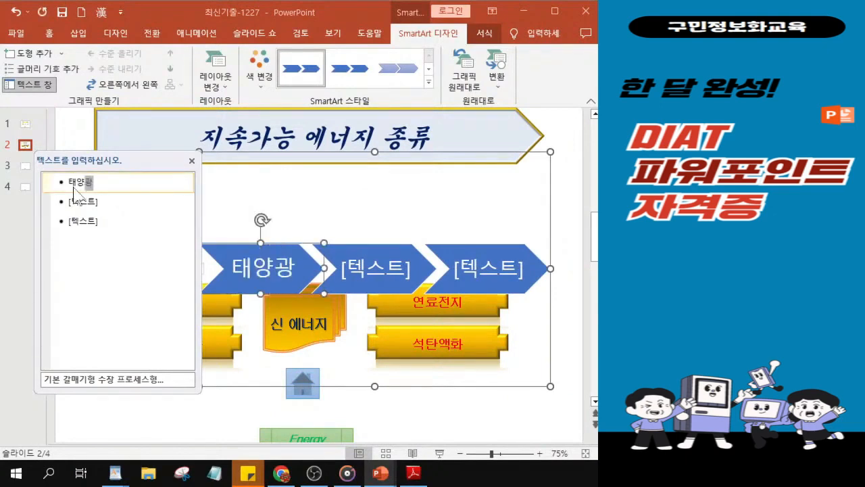
left_click(86, 202)
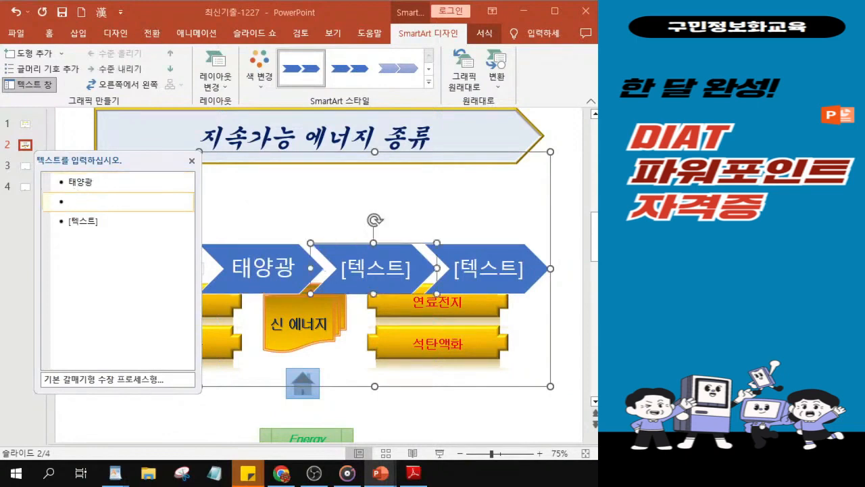
key("ctrl")
type("탱야ㅇ열")
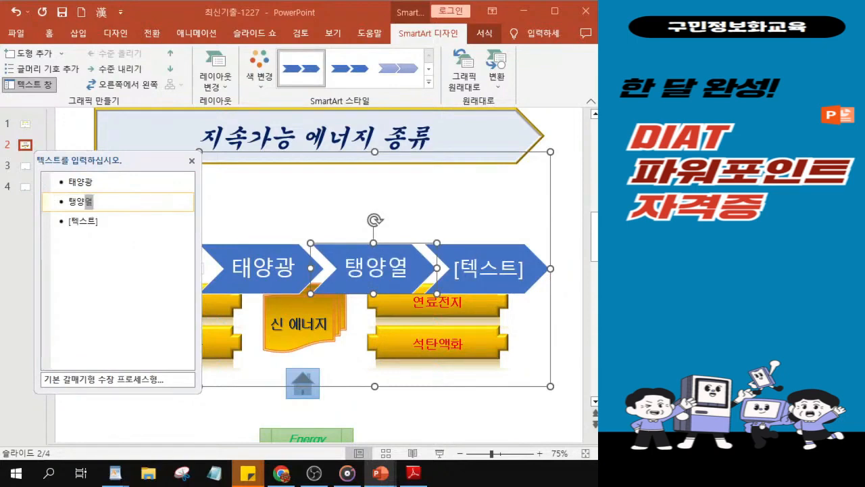
left_click(77, 201)
key("BackSpace")
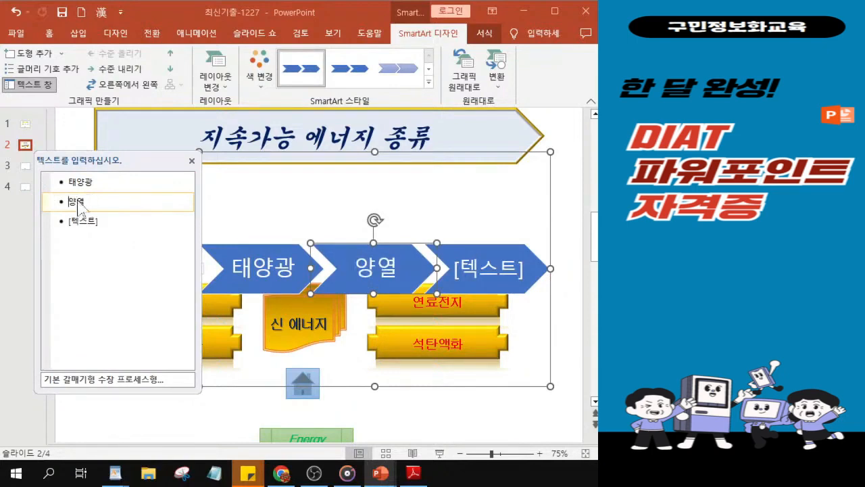
type("태")
key("Down")
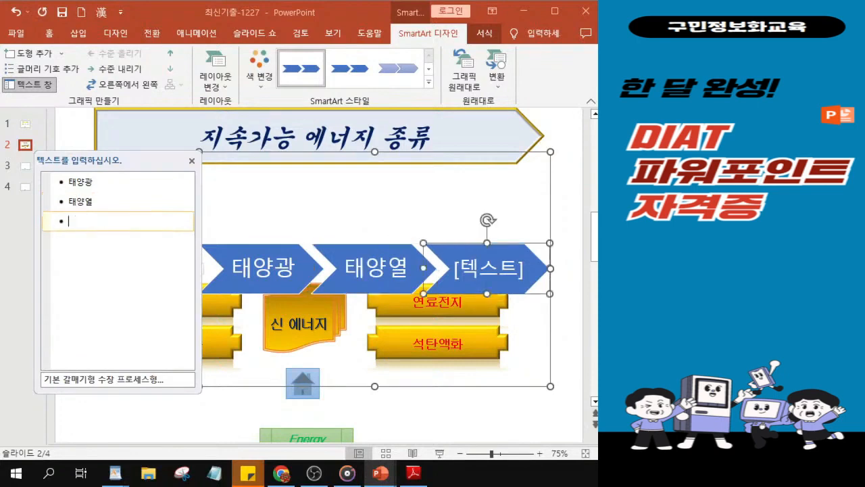
Enter "중력" in the third chevron and add a fourth chevron with the text "바이오"
type("중력")
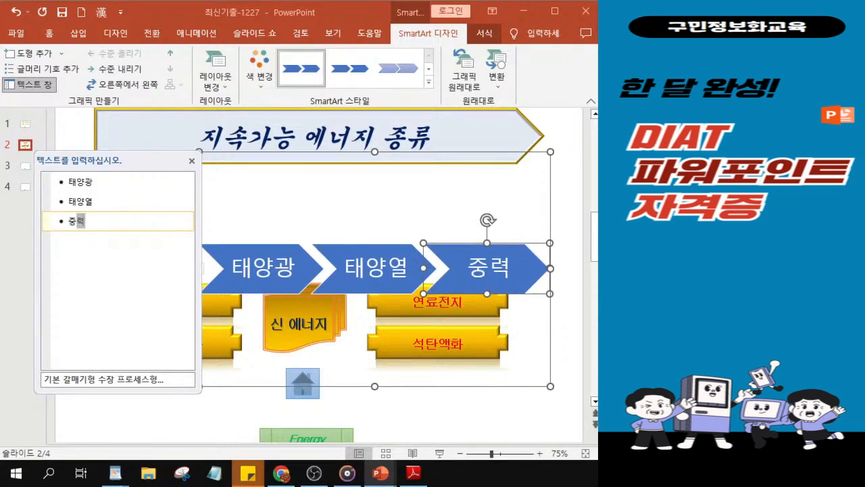
key("Return")
type("ㅂ")
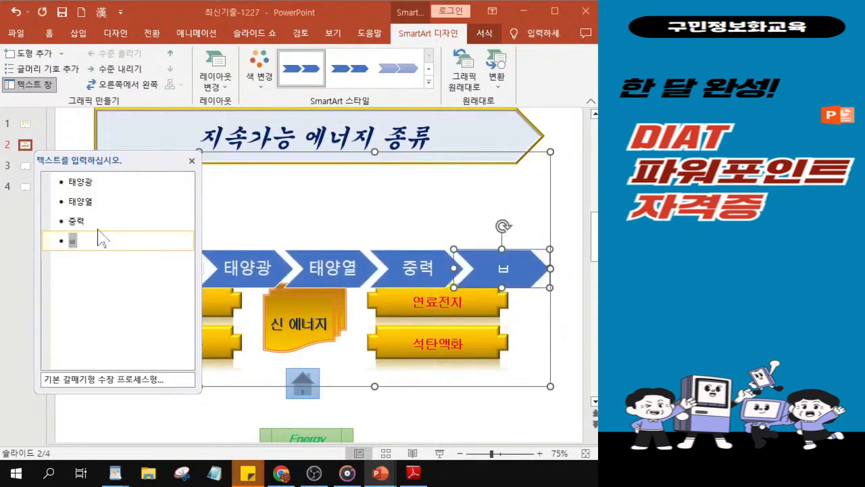
type("ㅏ이오")
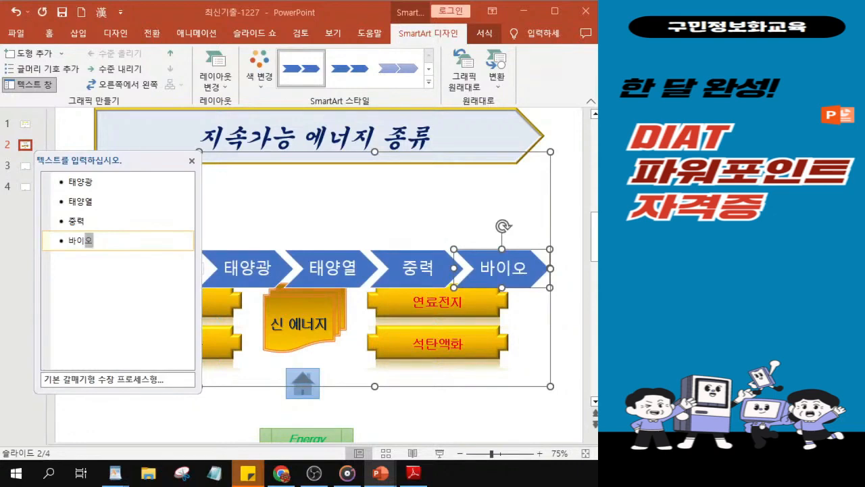
Close the SmartArt text pane and reduce the SmartArt frame to about half its height, ending above the cross shapes
mouse_move(141, 170)
left_mouse_down()
mouse_move(85, 170)
mouse_move(125, 171)
left_mouse_up()
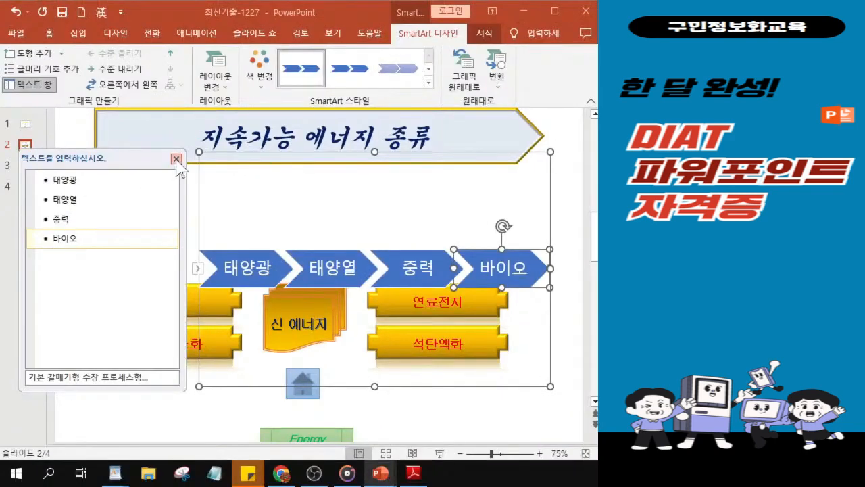
left_click(176, 159)
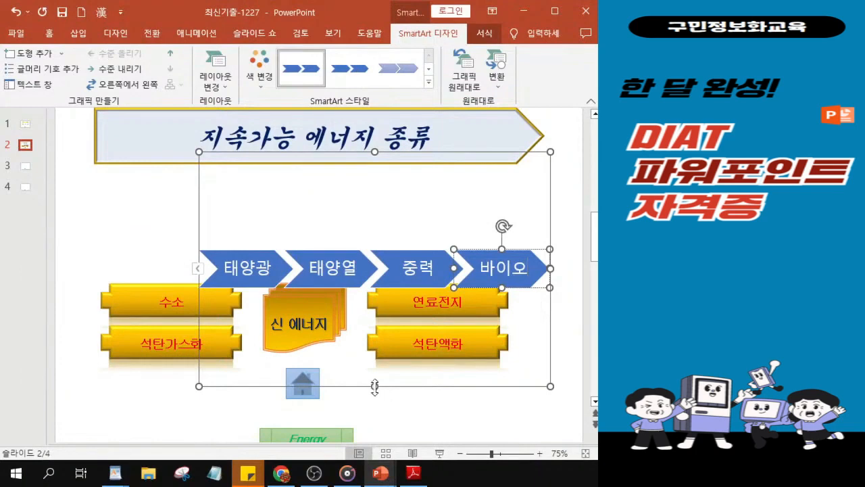
left_click_drag(374, 386, 375, 269)
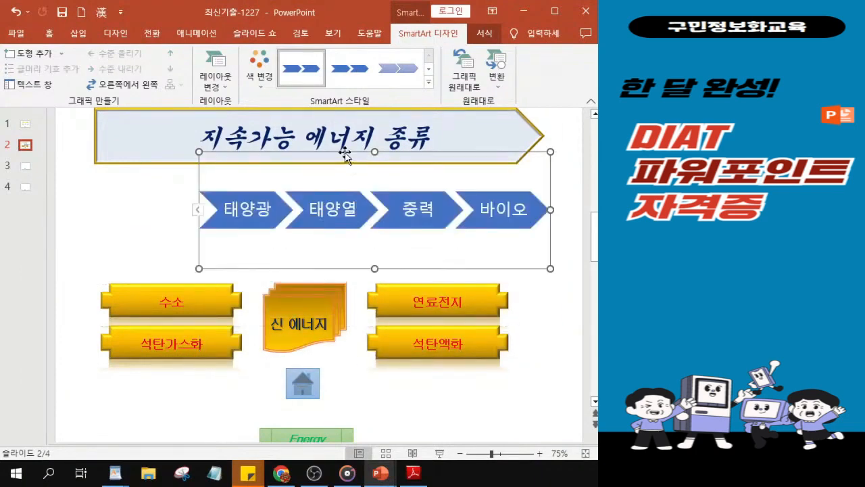
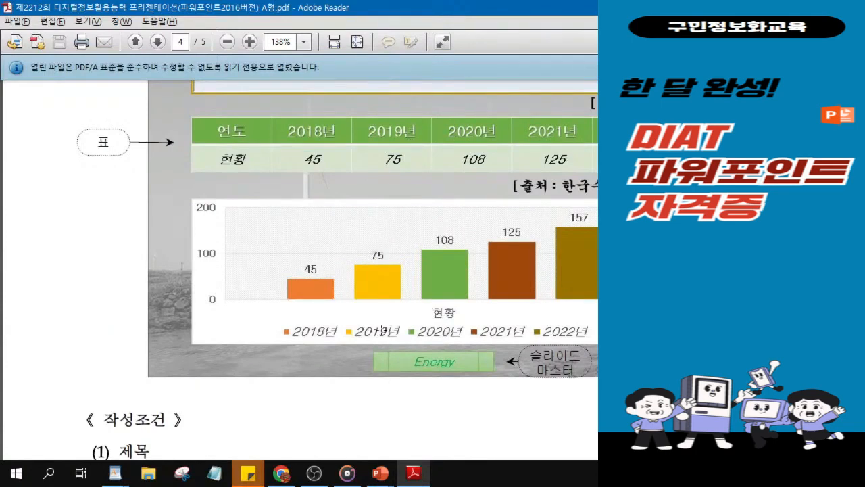
Copy the title arrow shape from slide 2 and paste it onto the empty slide 3
left_click_drag(506, 9, 771, 34)
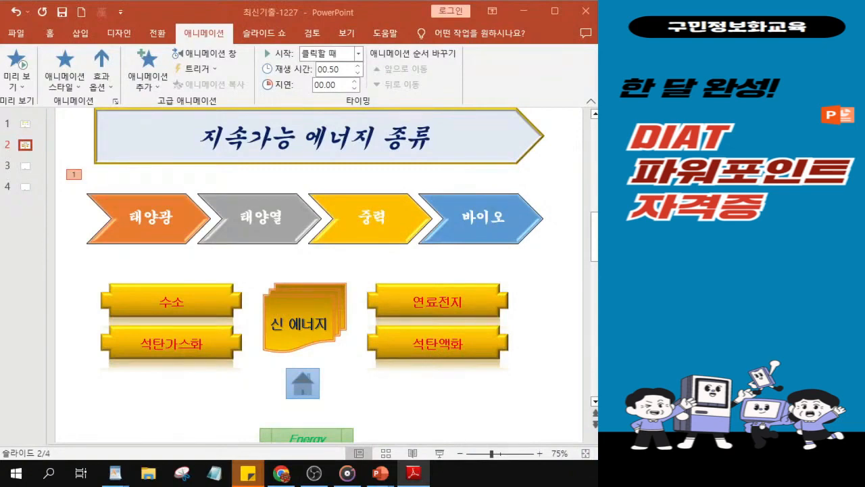
left_click(174, 166)
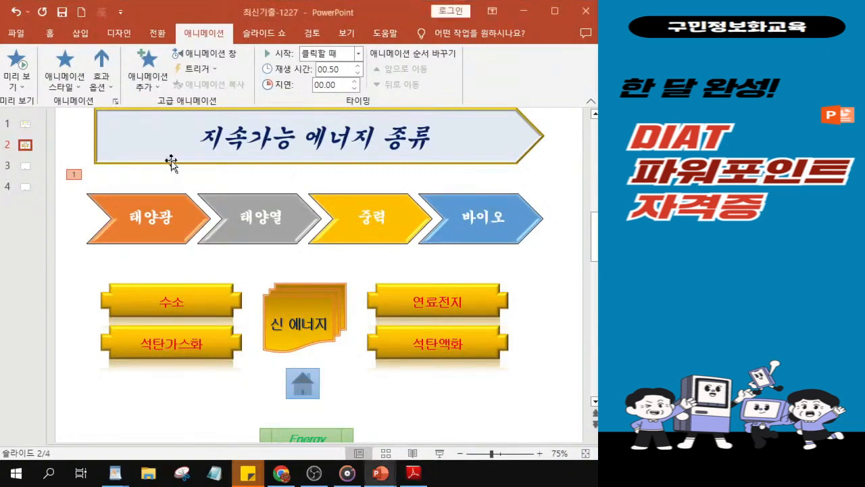
left_click(143, 158)
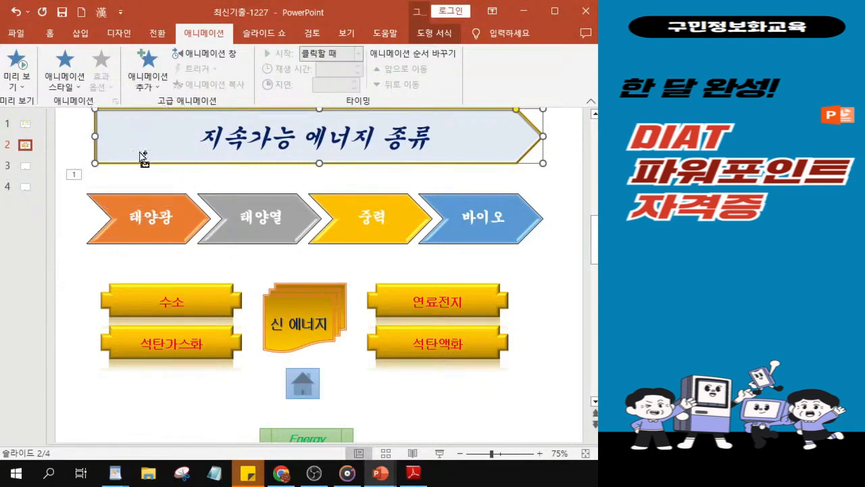
scroll(144, 157, "down", 1)
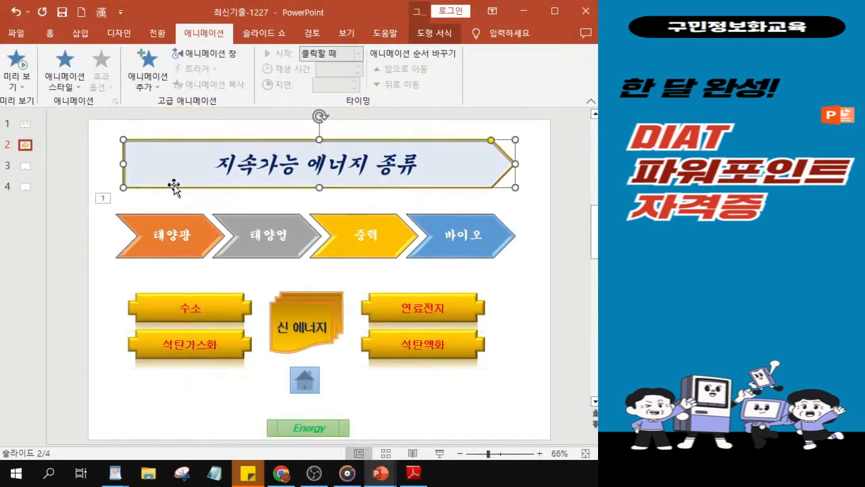
key("ctrl+Up")
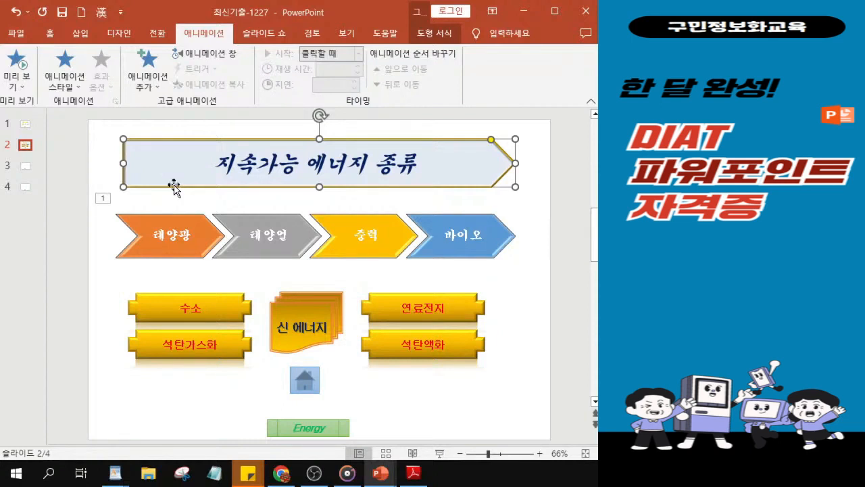
left_click(25, 166)
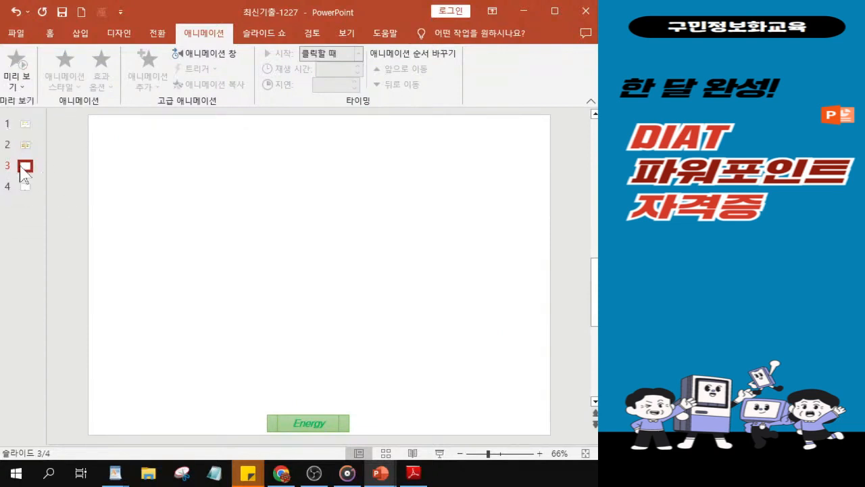
key("ctrl+v")
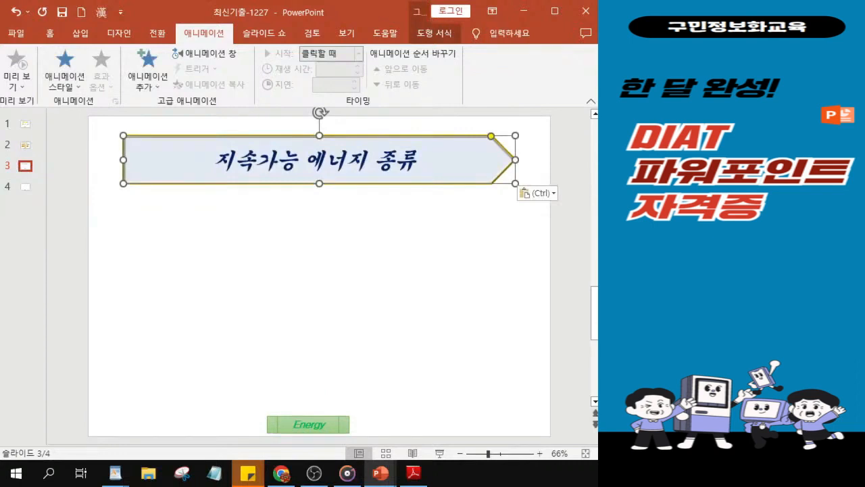
Replace the text of the pasted title shape on slide 3 with "세계 태양광 시장 현황"
left_click(253, 161)
left_click_drag(211, 161, 382, 170)
scroll(297, 171, "up", 3, "ctrl")
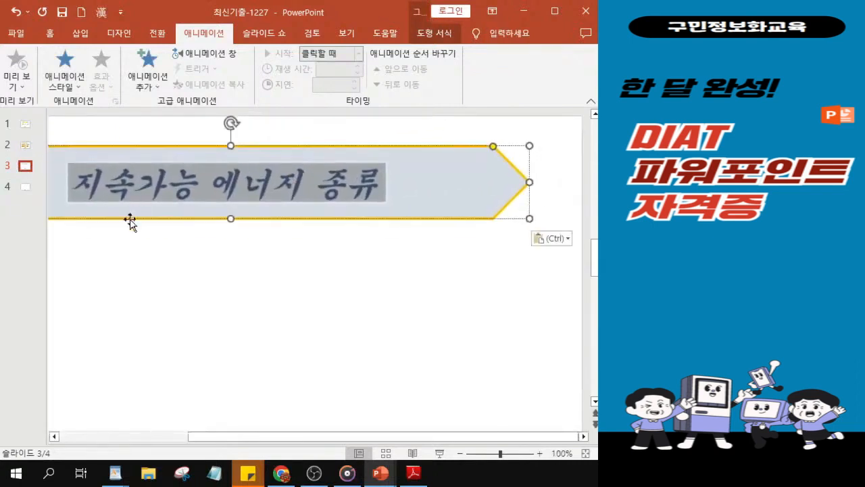
left_click_drag(314, 437, 266, 405)
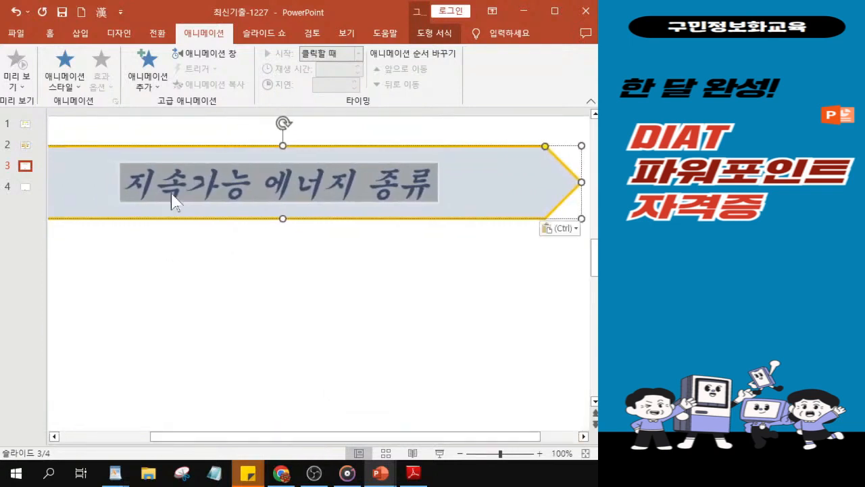
type("세계")
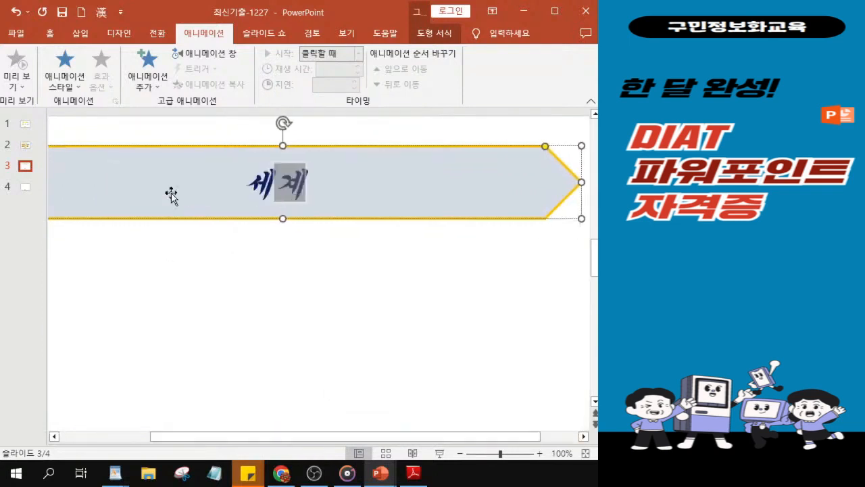
type(" 태")
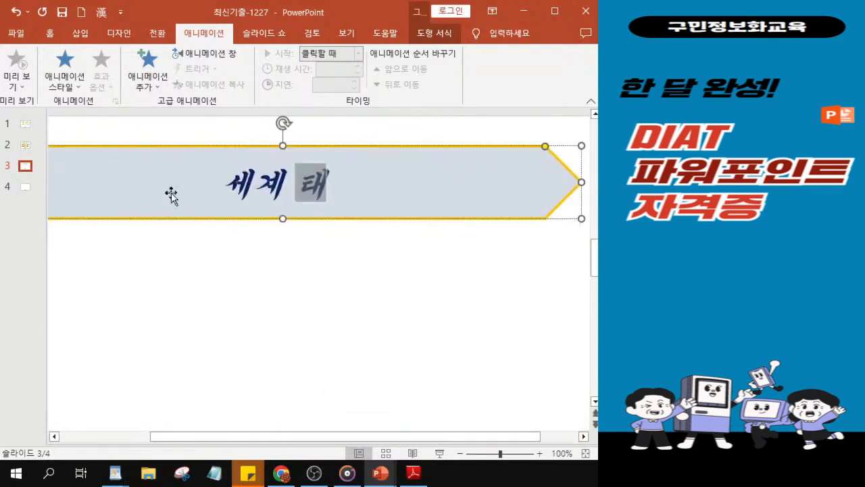
type("양광")
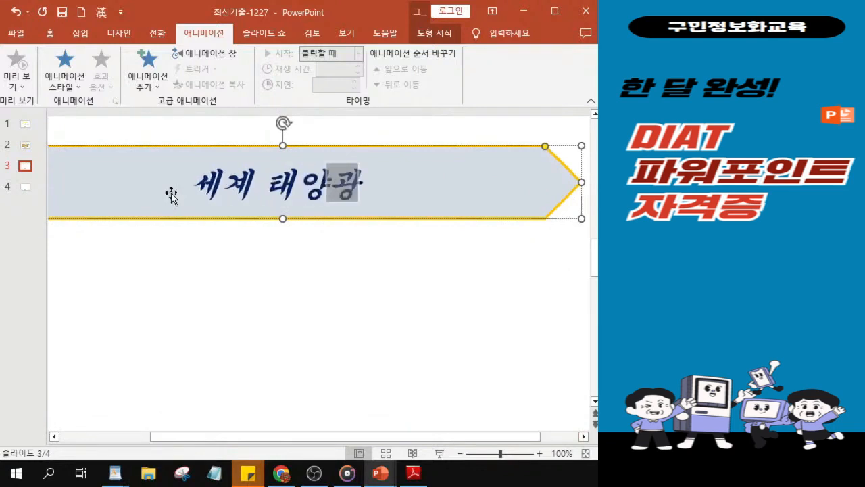
type(" 시장")
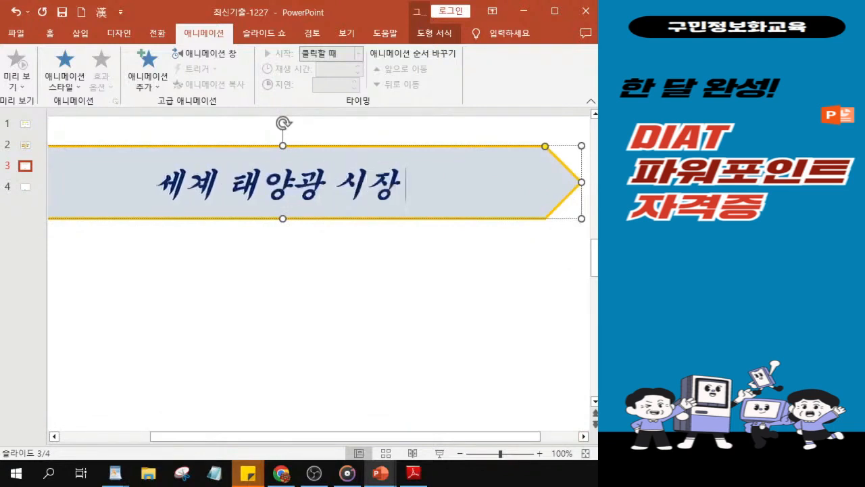
type(" 혀황")
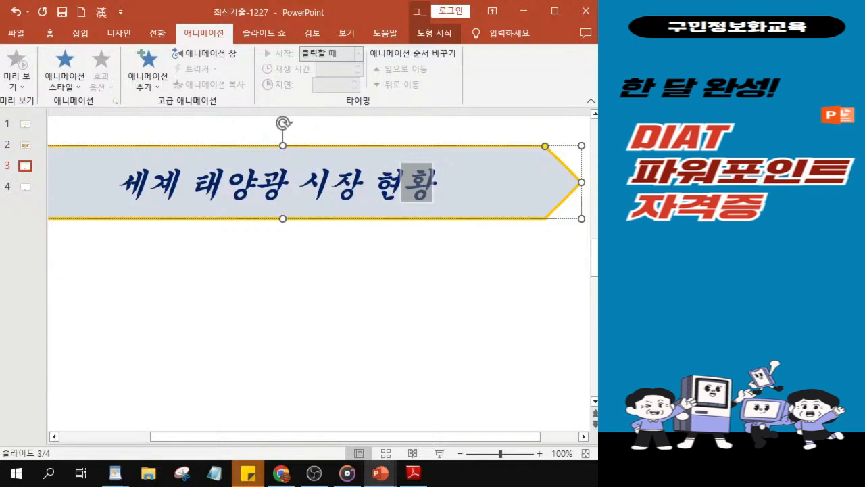
Add a horizontal text box below the title shape's arrow end with the text "[단위 : GW]" and narrow it to fit the text
key("alt+Tab")
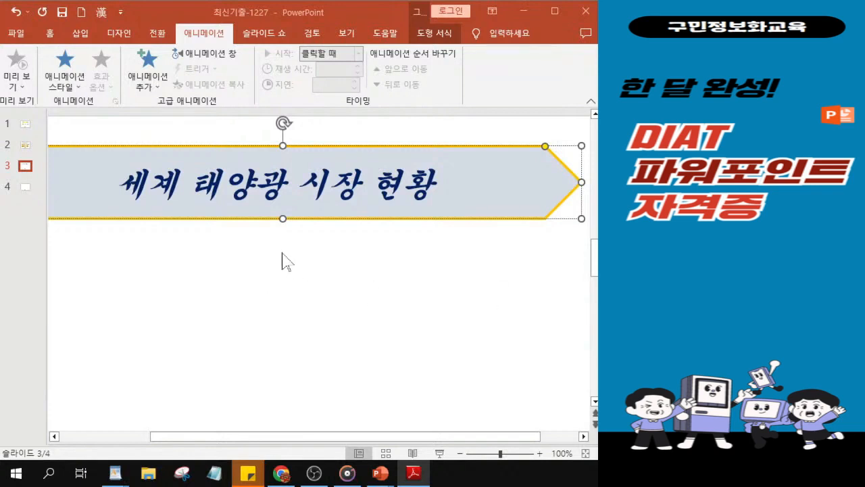
scroll(282, 262, "down", 4)
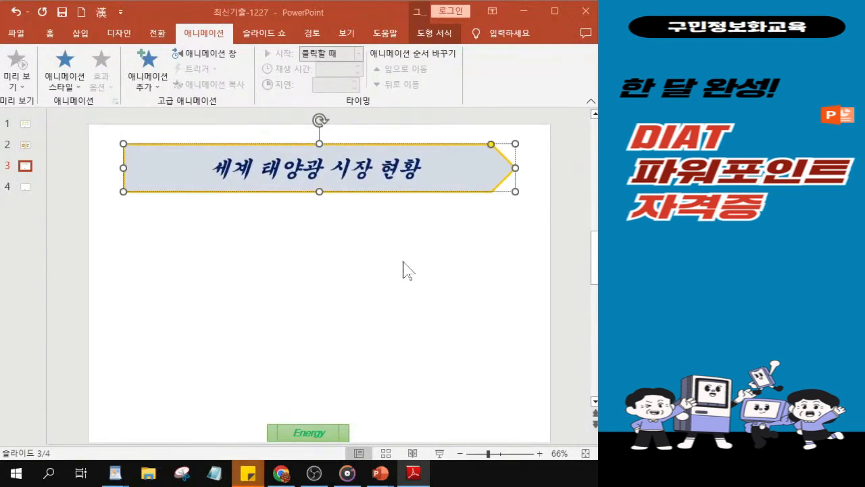
left_click(50, 33)
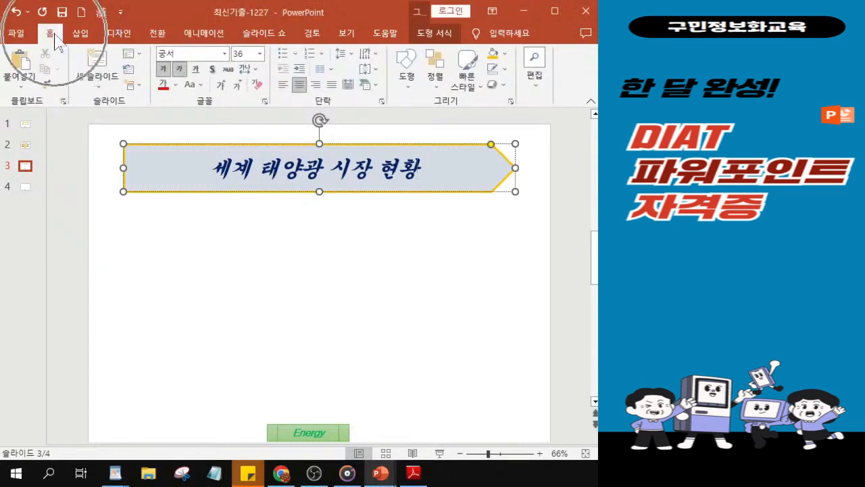
left_click(407, 90)
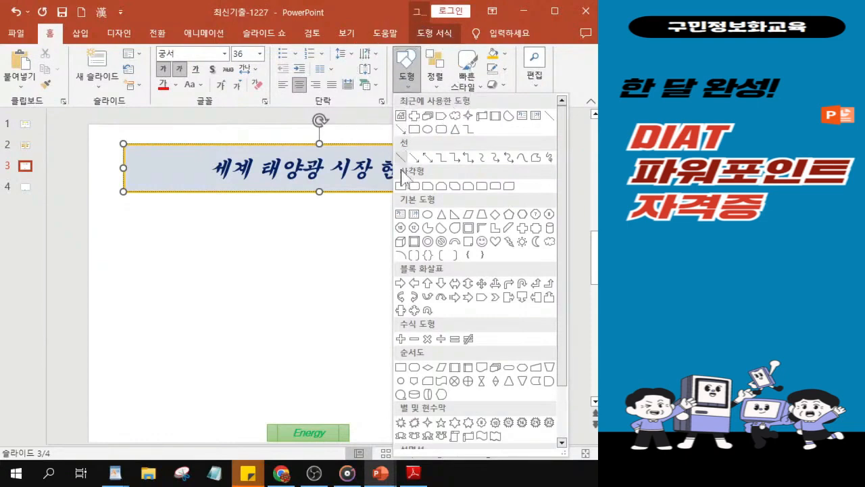
left_click(400, 214)
left_click(400, 215)
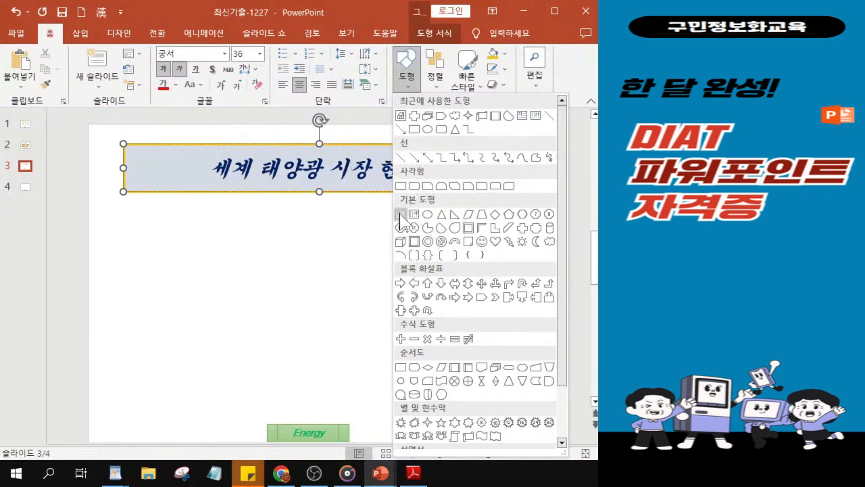
left_click(400, 215)
key("ctrl")
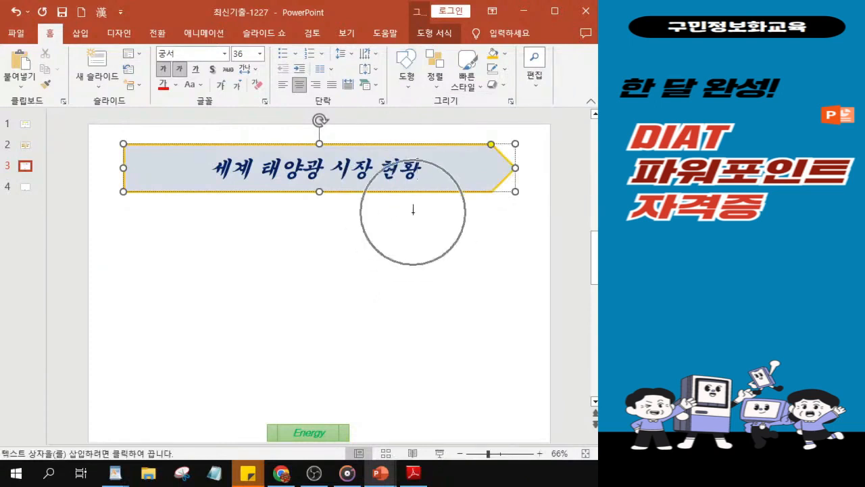
left_click_drag(427, 207, 522, 229)
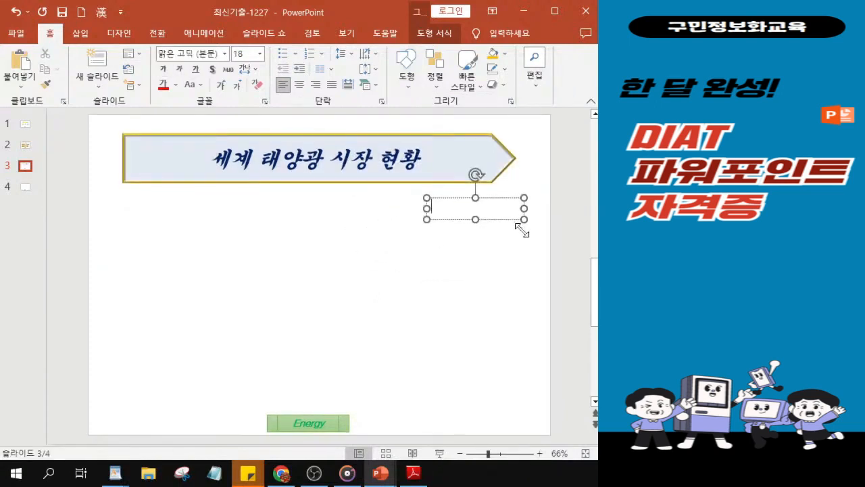
type("ㄷ")
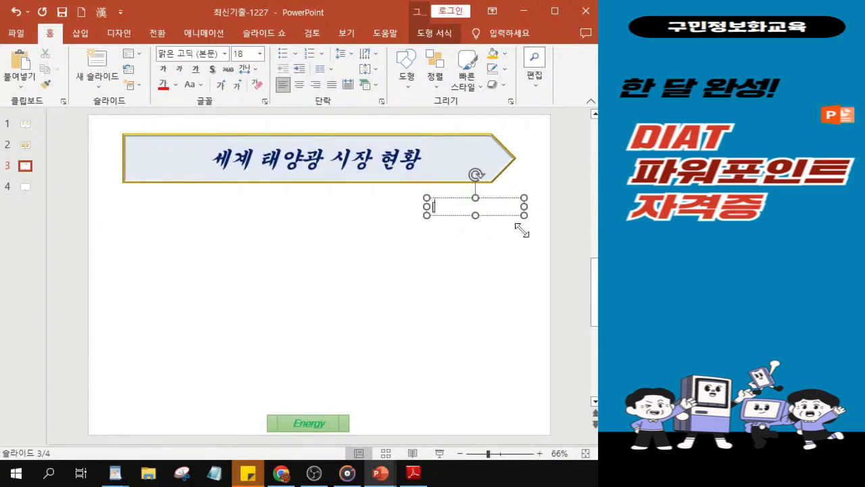
type("단위 : GW]")
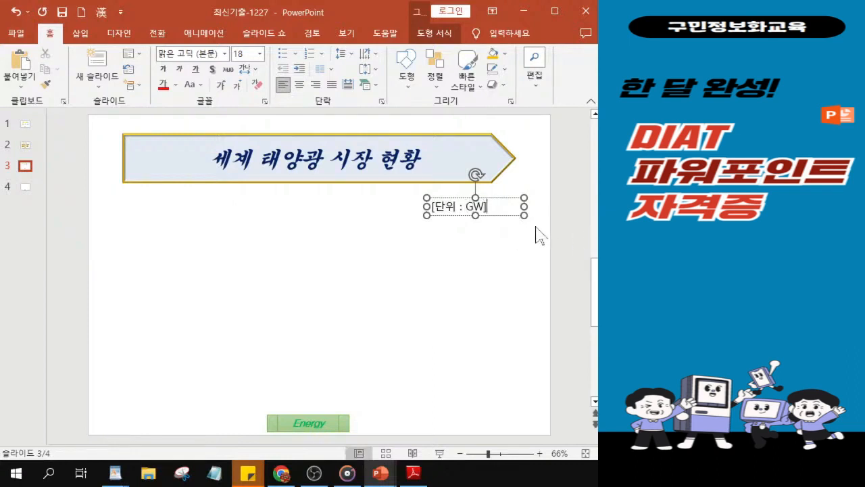
mouse_move(524, 206)
left_mouse_down()
mouse_move(496, 207)
mouse_move(512, 215)
left_mouse_up()
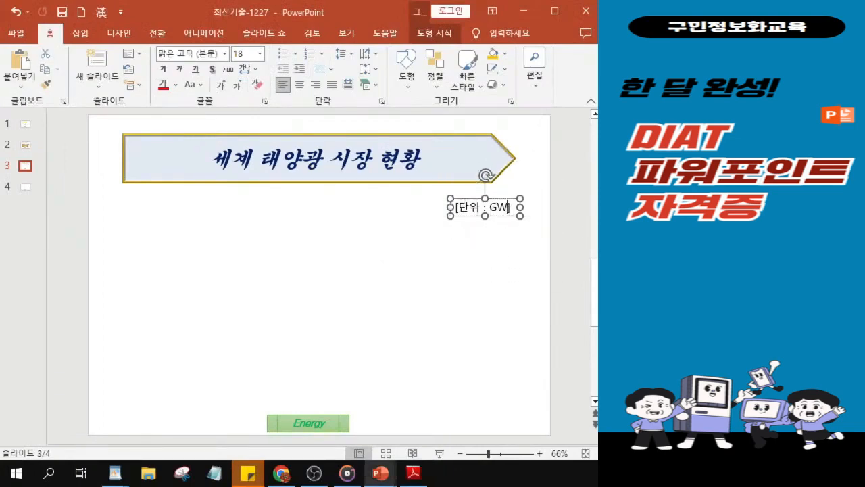
Format the "[단위 : GW]" text box as 궁서, size 20, bold, and move it up against the title shape's lower edge
scroll(497, 219, "up", 4)
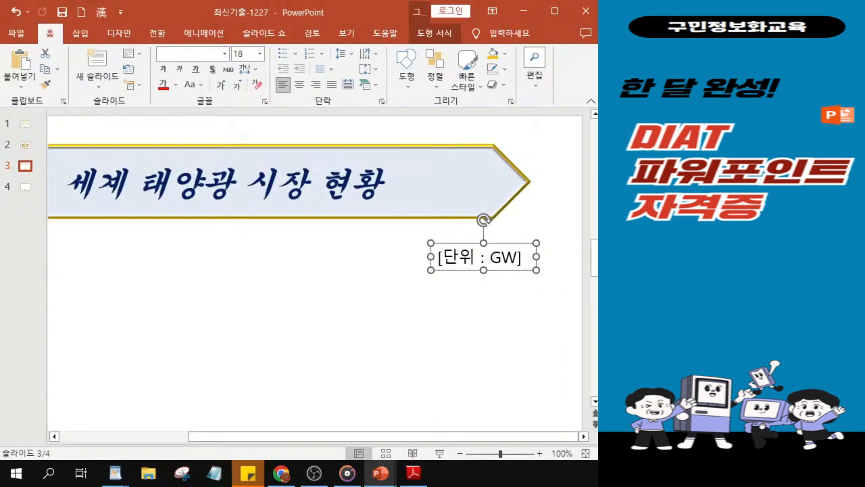
key("alt+Tab")
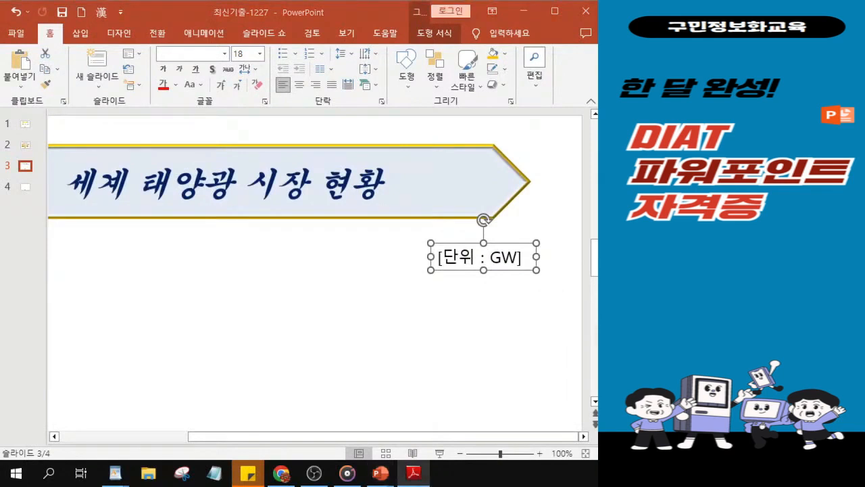
key("alt+Tab")
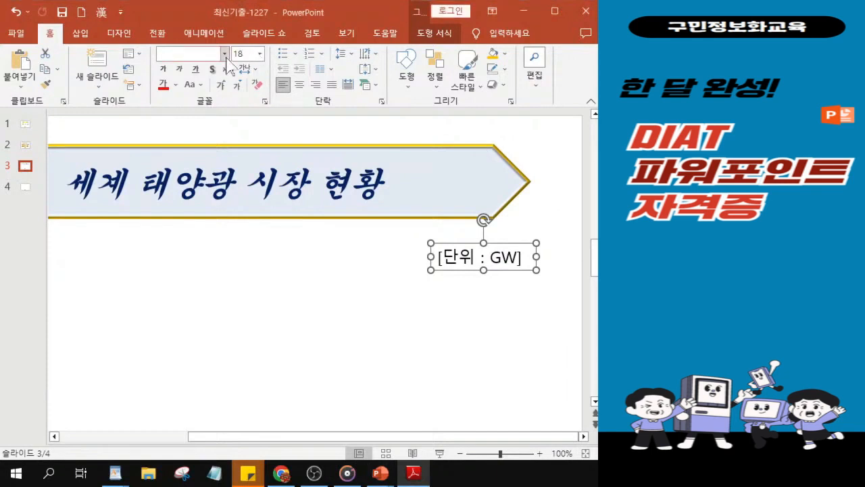
left_click(224, 54)
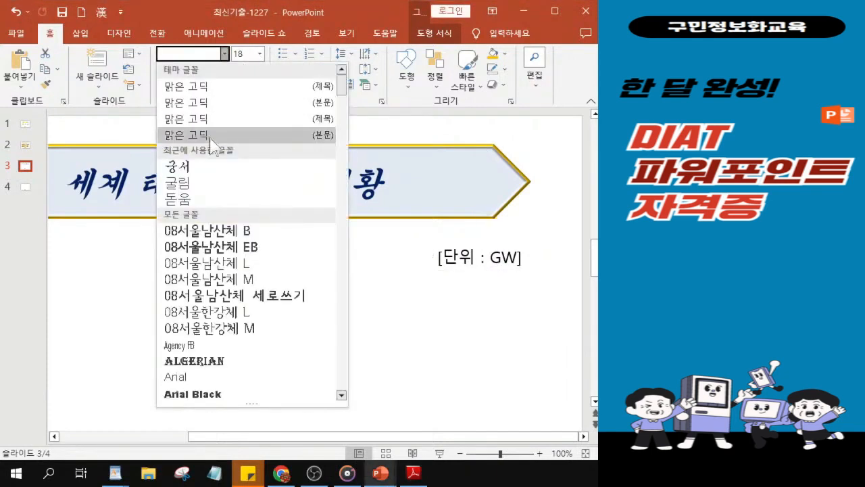
left_click(182, 169)
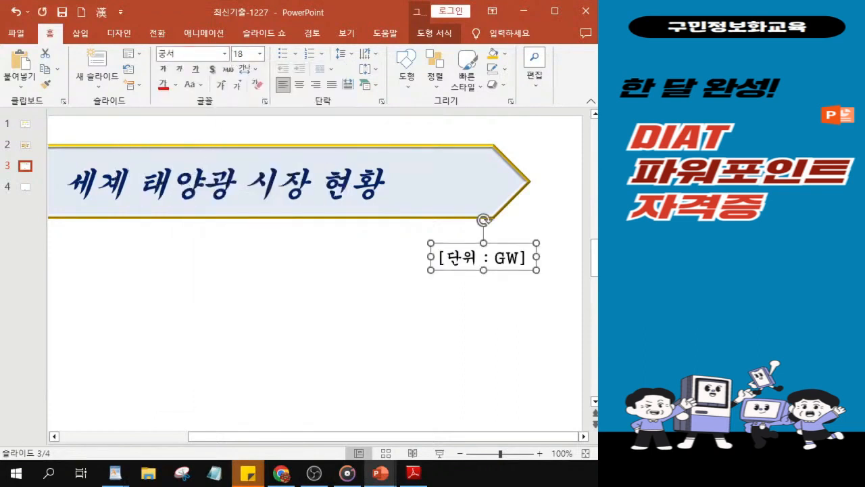
left_click(241, 52)
type("20")
key("Return")
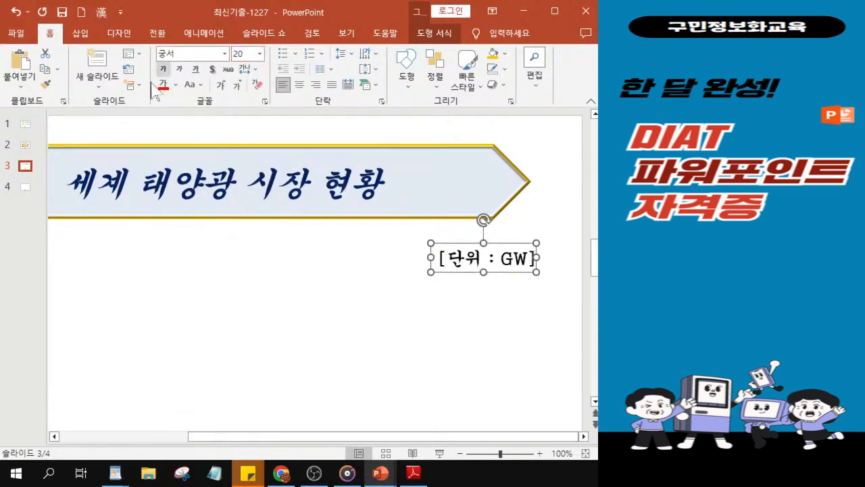
left_click(163, 69)
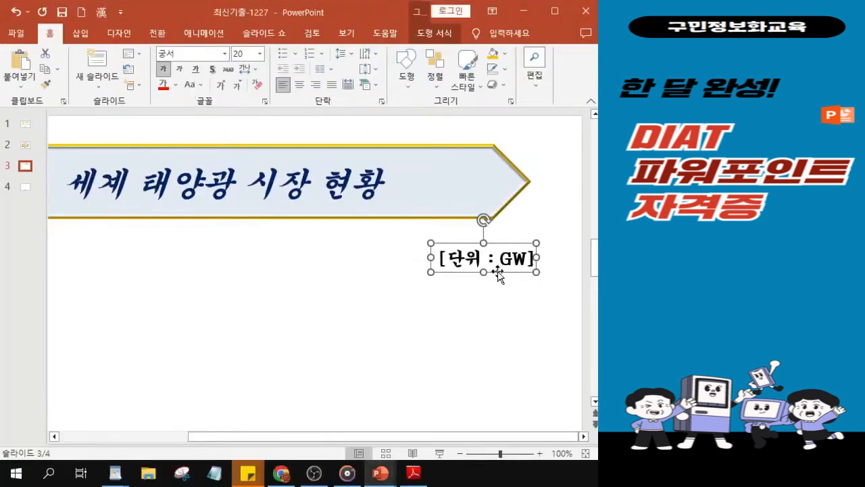
left_click_drag(497, 271, 494, 253)
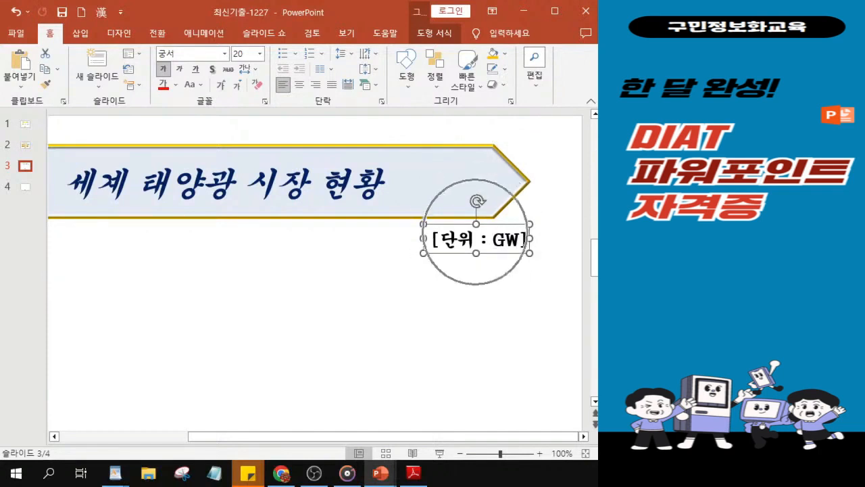
left_click_drag(459, 252, 459, 245)
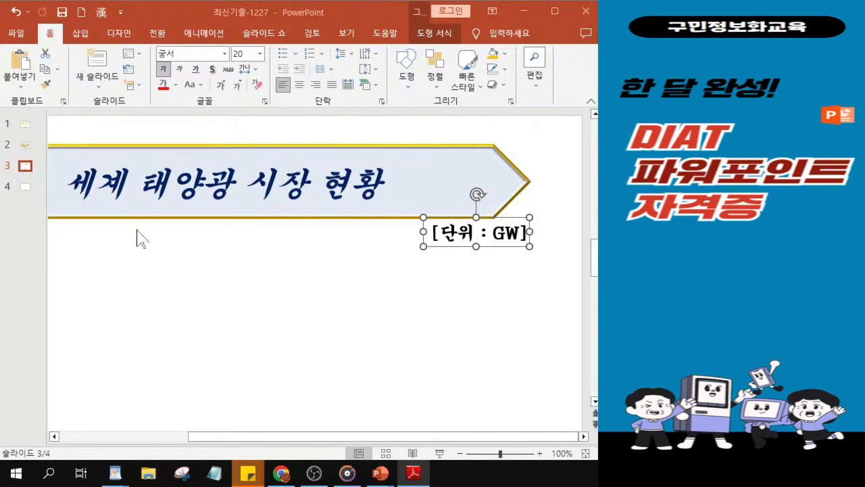
Insert a table with 6 columns and 2 rows on slide 3
left_click(84, 36)
left_click(84, 35)
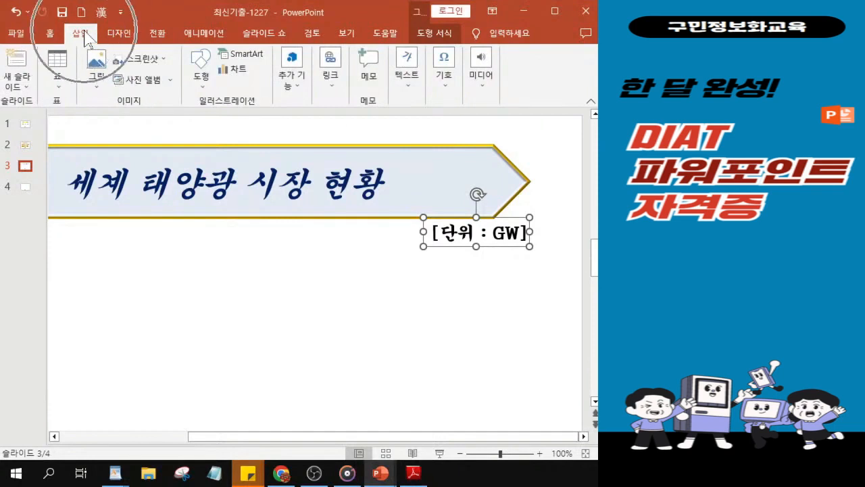
left_click(58, 87)
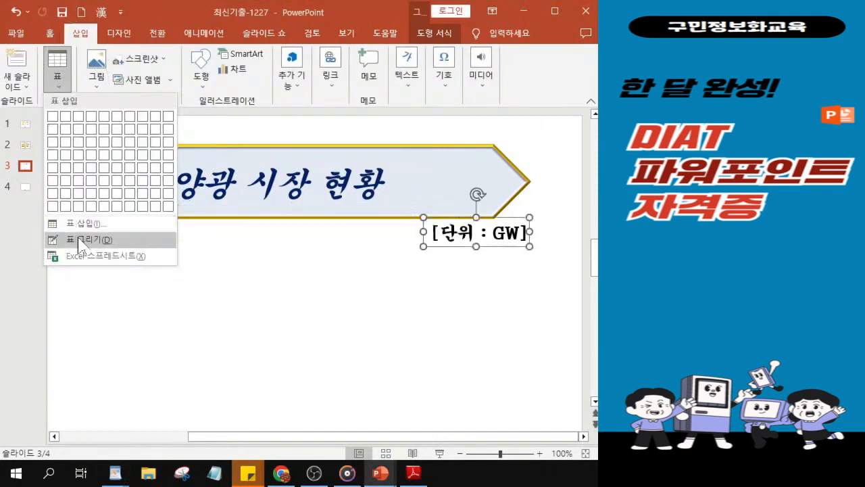
left_click(81, 225)
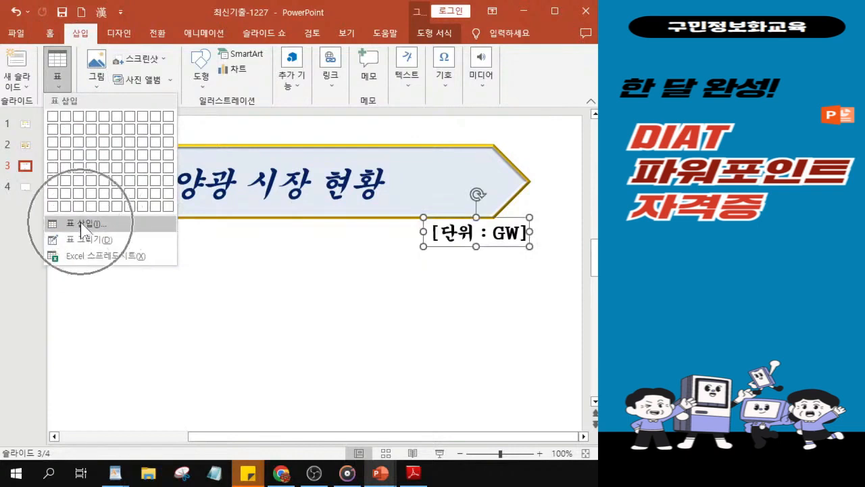
left_click(81, 225)
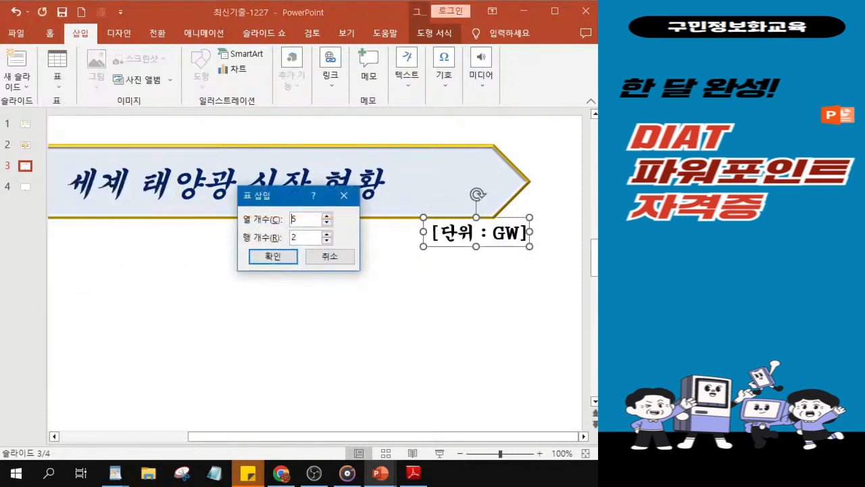
left_click(327, 216)
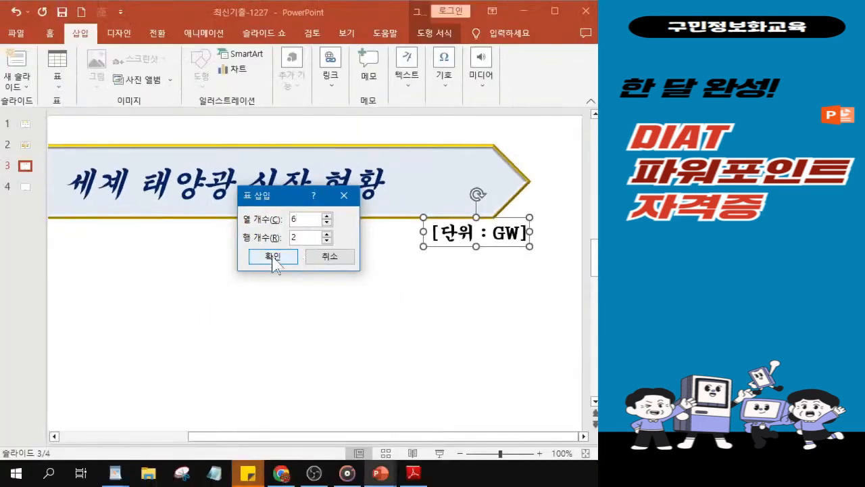
left_click(269, 260)
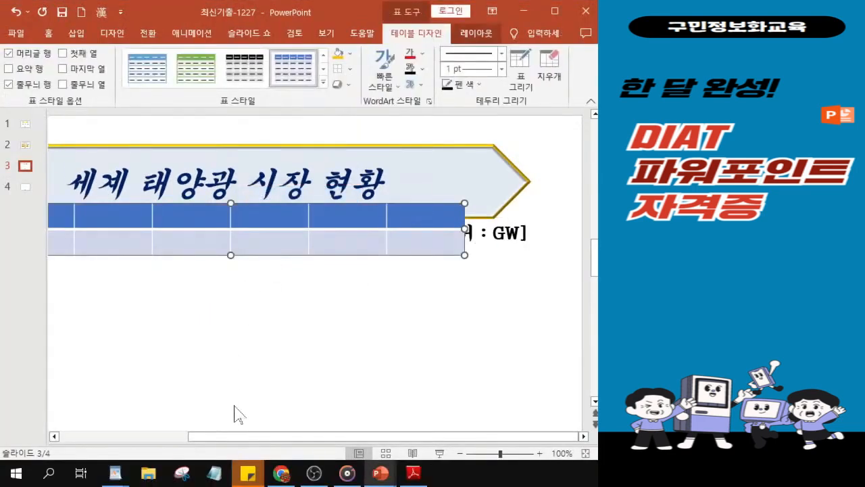
Move the table below the "[단위 : GW]" text box and stretch it to the title shape's full width, slightly increasing its height
scroll(167, 314, "down", 4)
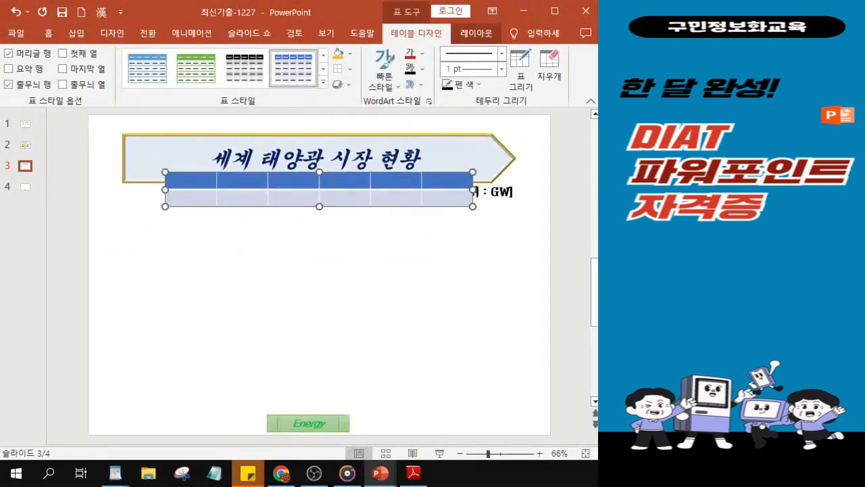
left_click_drag(193, 206, 148, 233)
left_click_drag(278, 234, 277, 242)
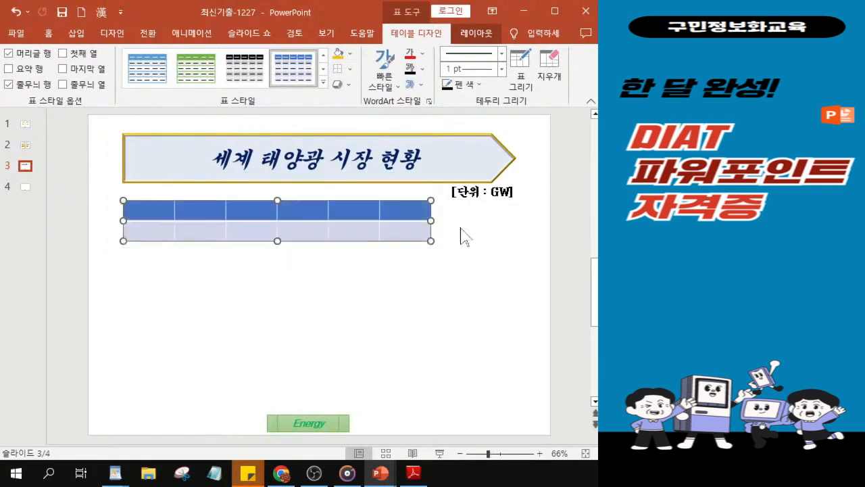
left_click_drag(512, 223, 515, 222)
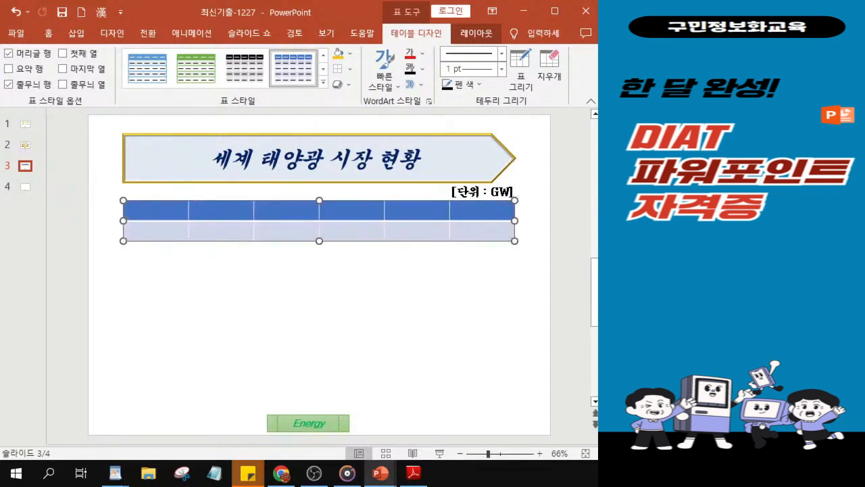
left_click_drag(319, 241, 322, 246)
scroll(251, 230, "up", 4)
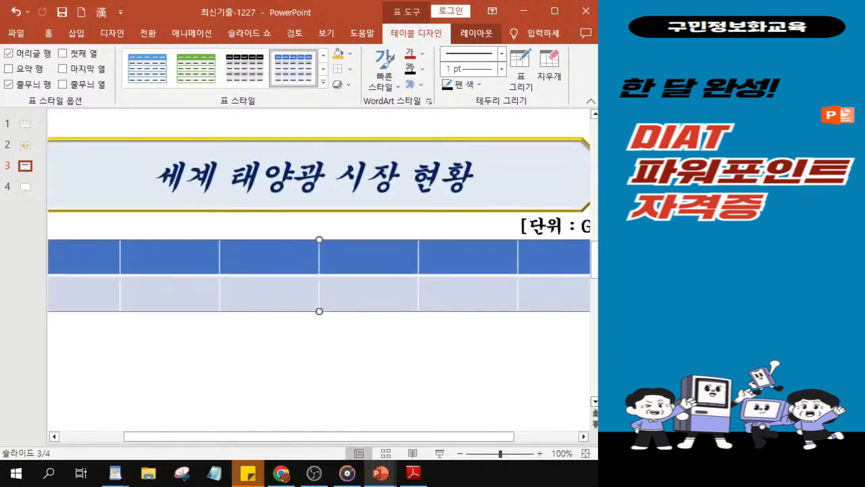
Apply the green medium table style 보통 스타일 2 - 강조 6 to the whole table
left_click(97, 266)
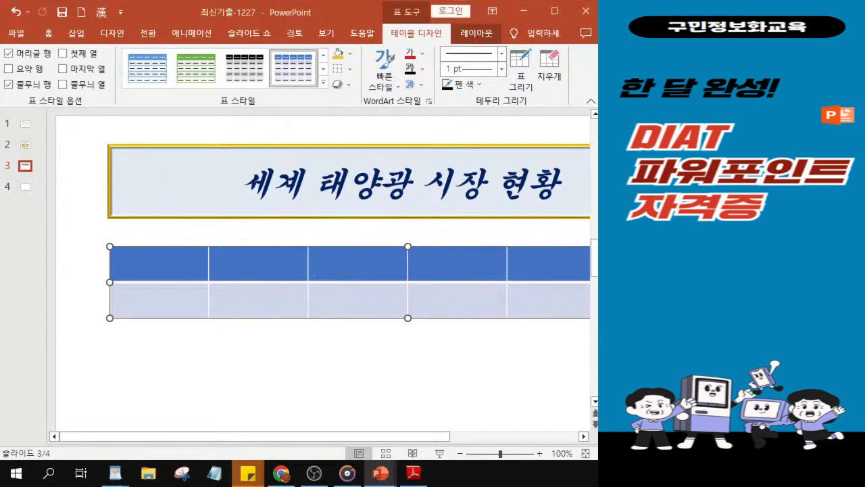
left_click(273, 319)
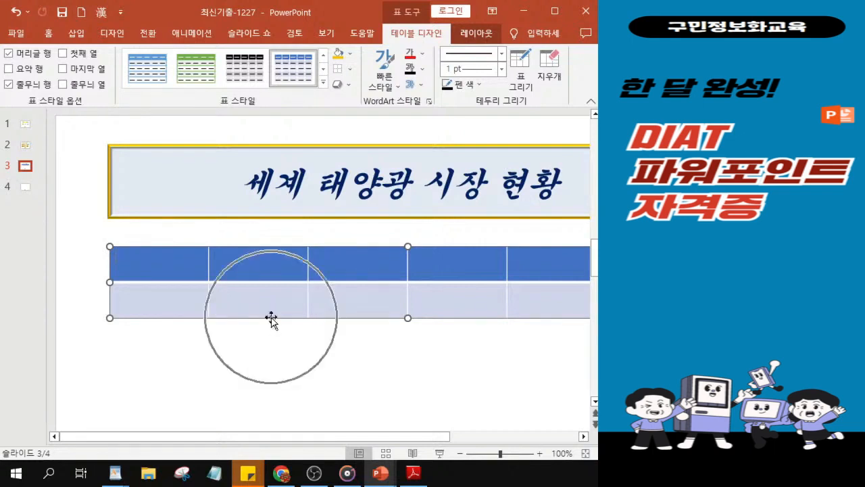
left_click(452, 2)
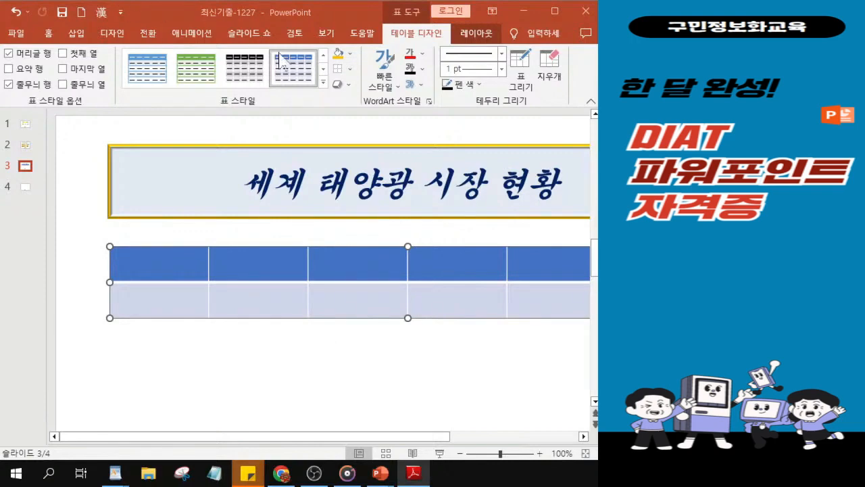
left_click(323, 83)
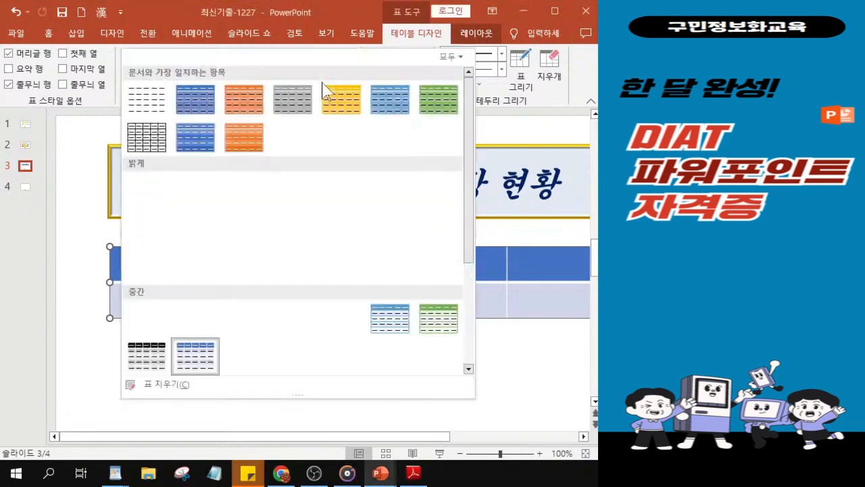
left_click(408, 37)
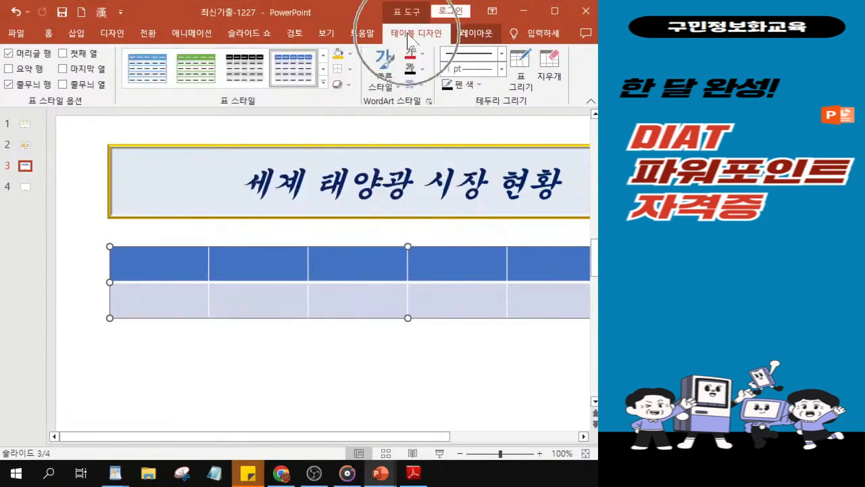
left_click(272, 285)
left_click(324, 84)
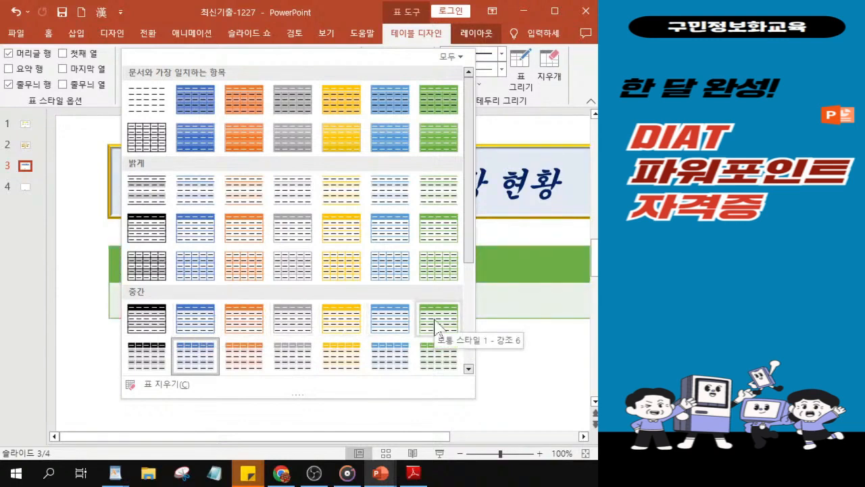
scroll(436, 328, "down", 3)
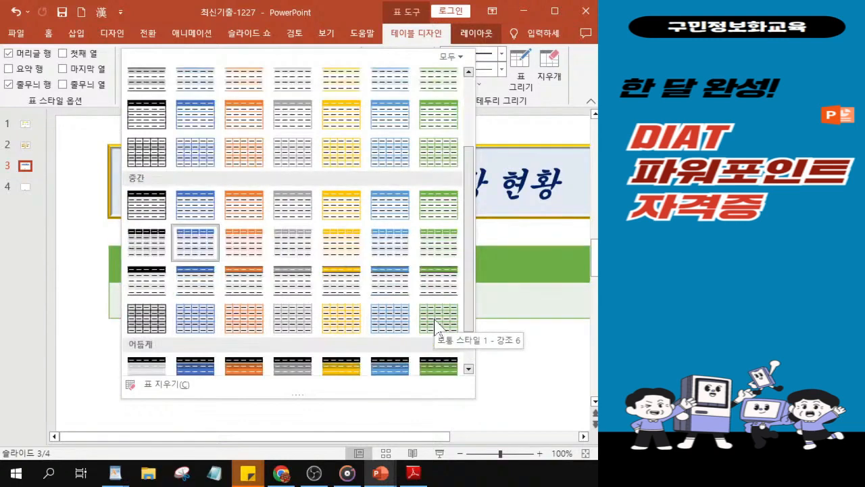
left_click(435, 252)
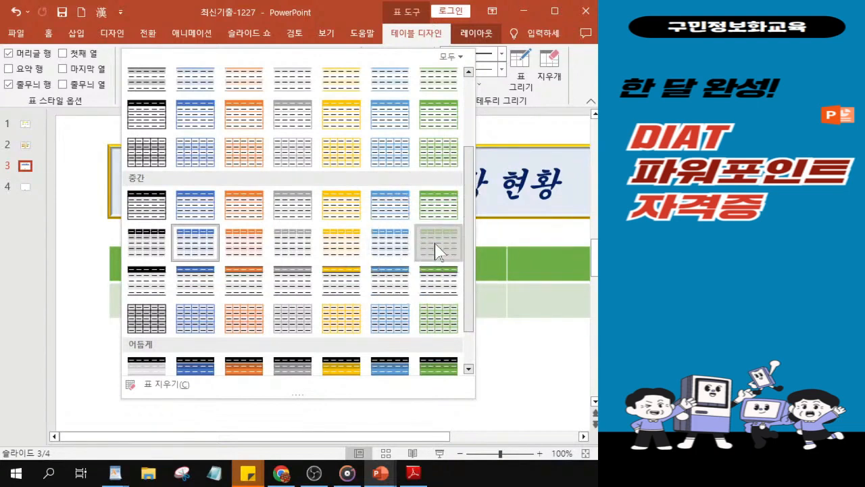
left_click(436, 252)
left_click(436, 252)
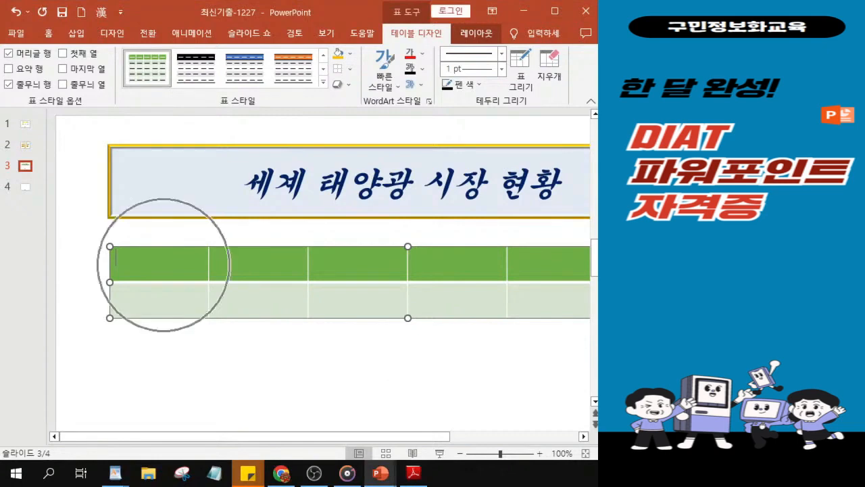
Set the font of all cells in the table's header row to 돋움
left_click_drag(165, 264, 541, 263)
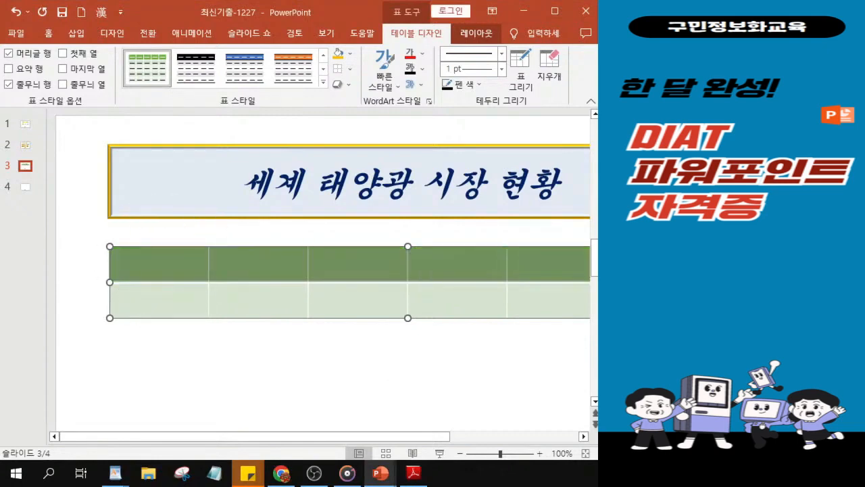
left_click_drag(433, 436, 460, 424)
scroll(369, 301, "down", 3)
left_click_drag(128, 227, 541, 227)
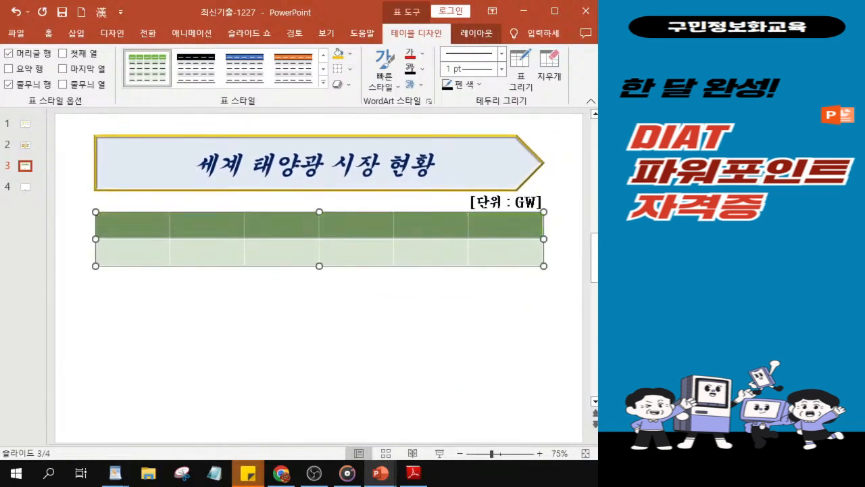
key("alt+Tab")
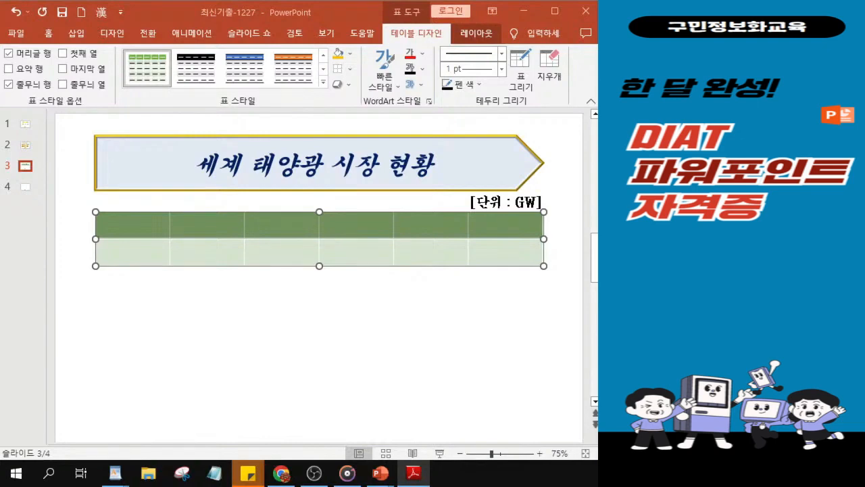
left_click(48, 34)
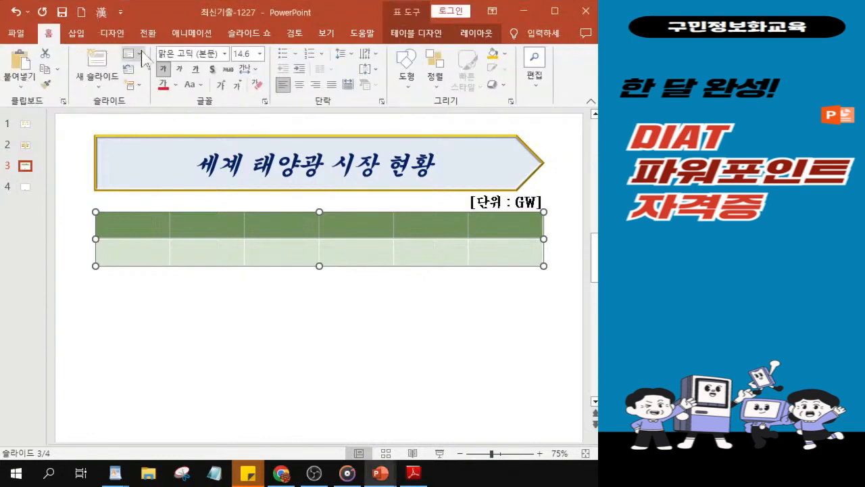
left_click(225, 55)
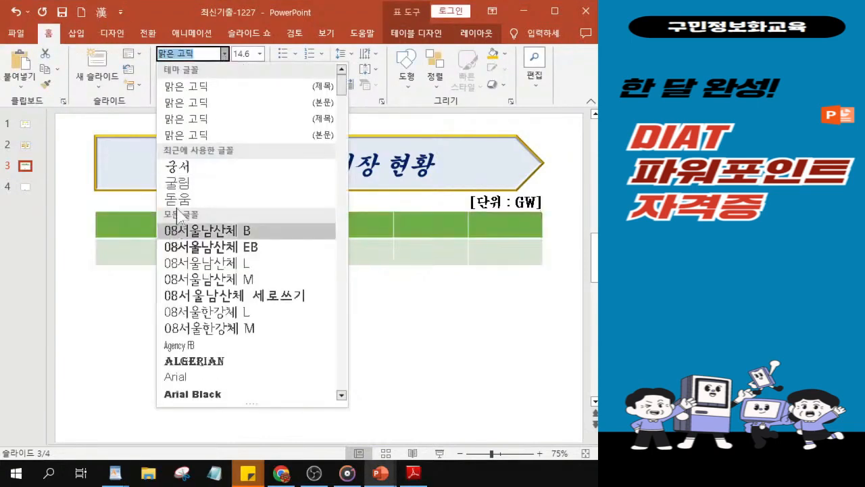
key("ctrl")
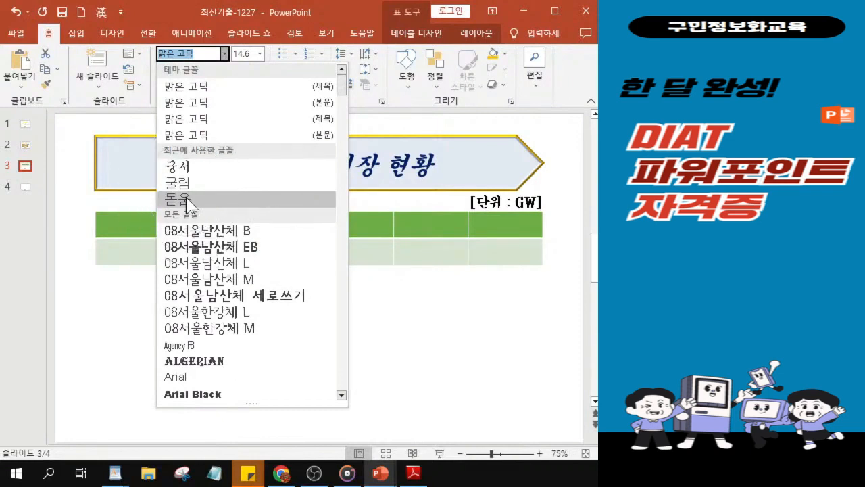
left_click(188, 200)
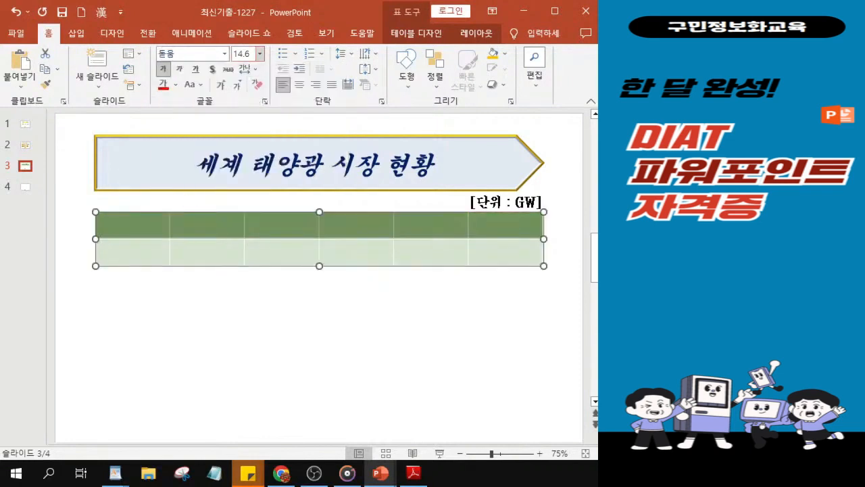
Set the header row's font size to 20 and apply text shadow
left_click(242, 54)
type("20")
key("Return")
key("ctrl")
key("ctrl")
left_click(213, 70)
key("ctrl")
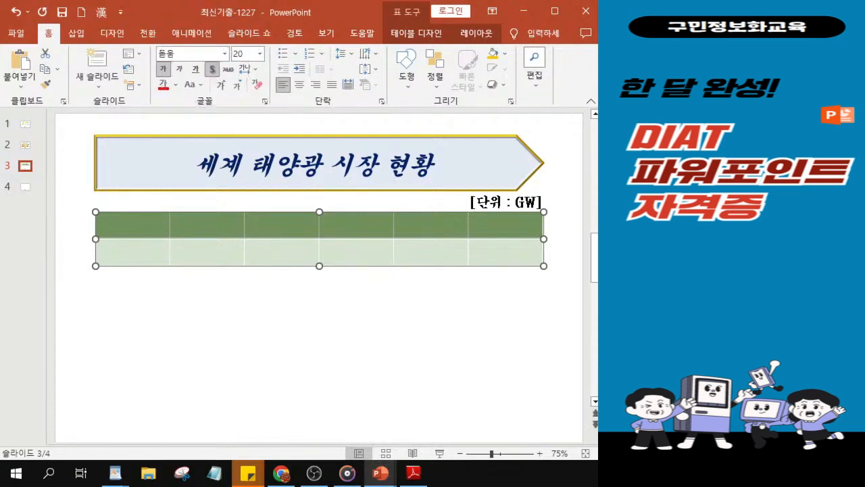
Center the header row's text horizontally in its cells
key("alt+Tab")
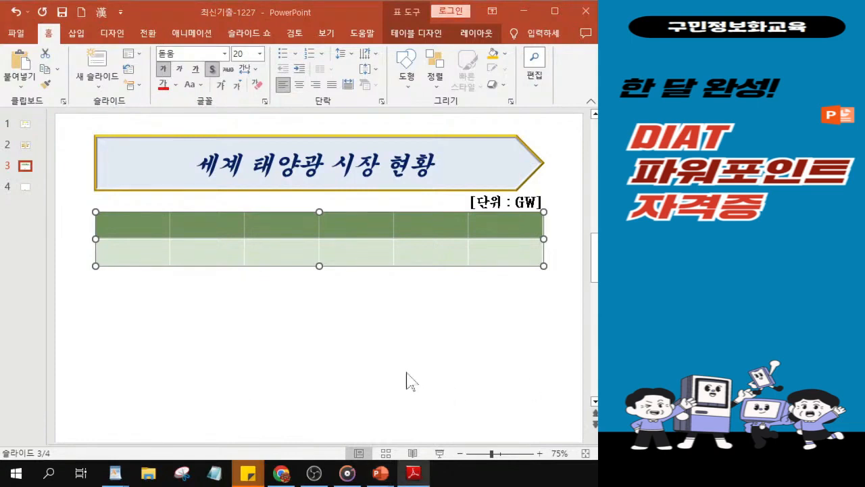
left_click(299, 85)
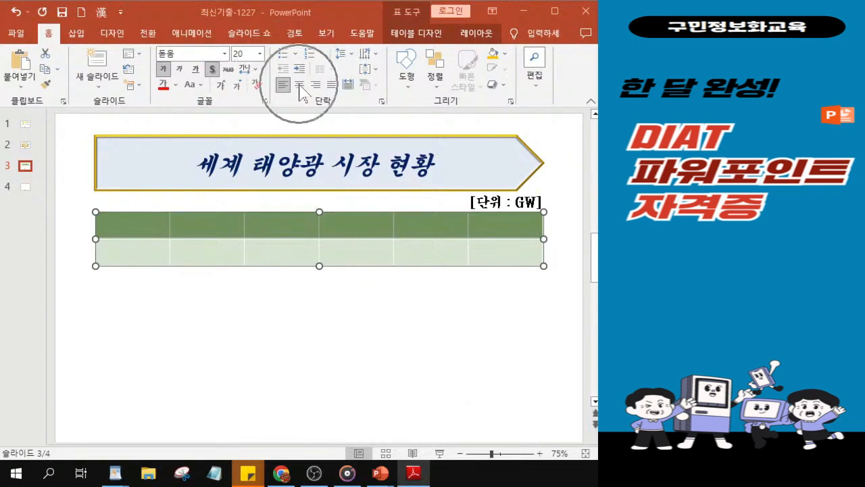
left_click(300, 86)
key("ctrl")
key("ctrl")
key("ctrl")
key("ctrl")
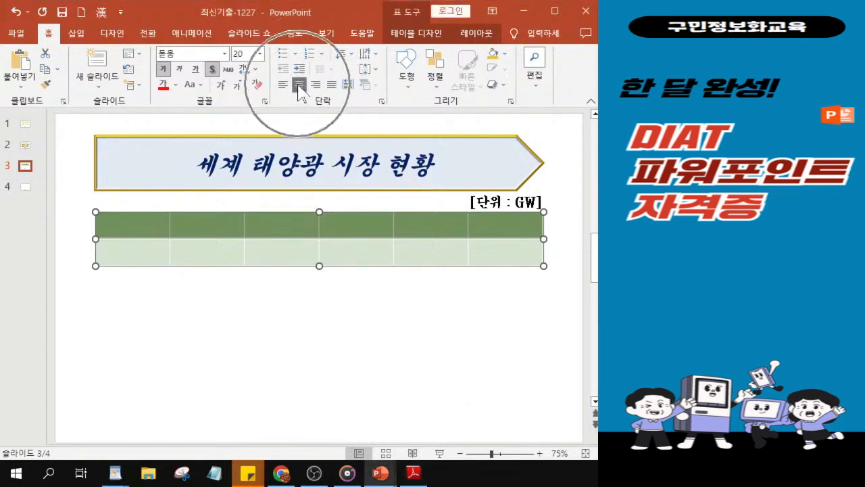